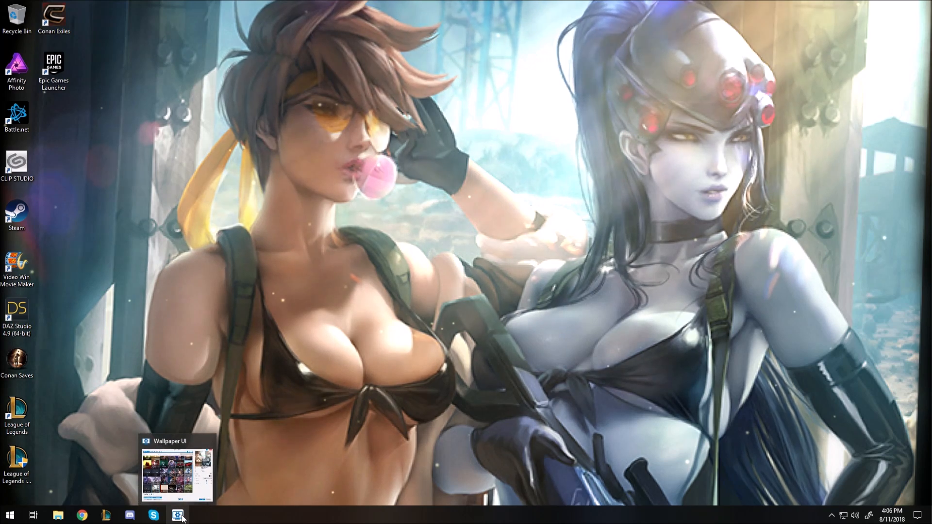
Open Steam, search the store for "Wallpaper", and open the Wallpaper Engine product page
click(831, 514)
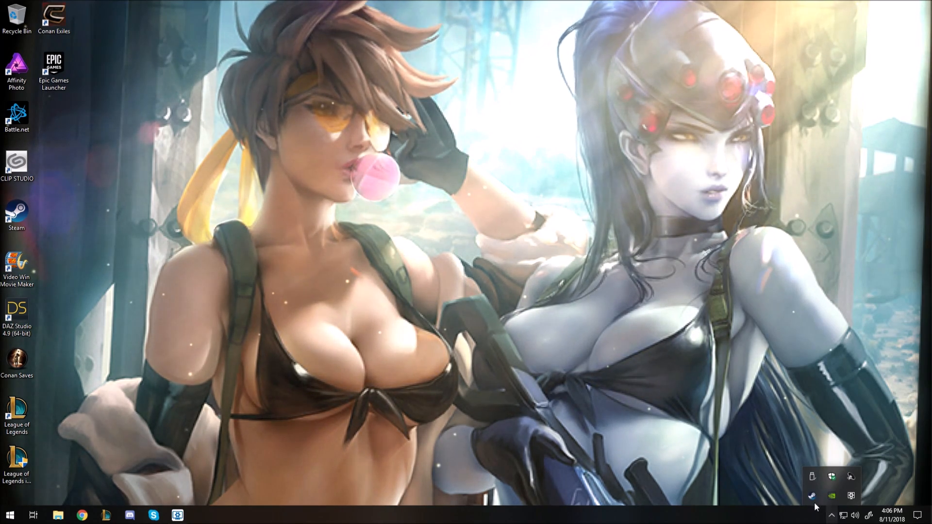
click(812, 495)
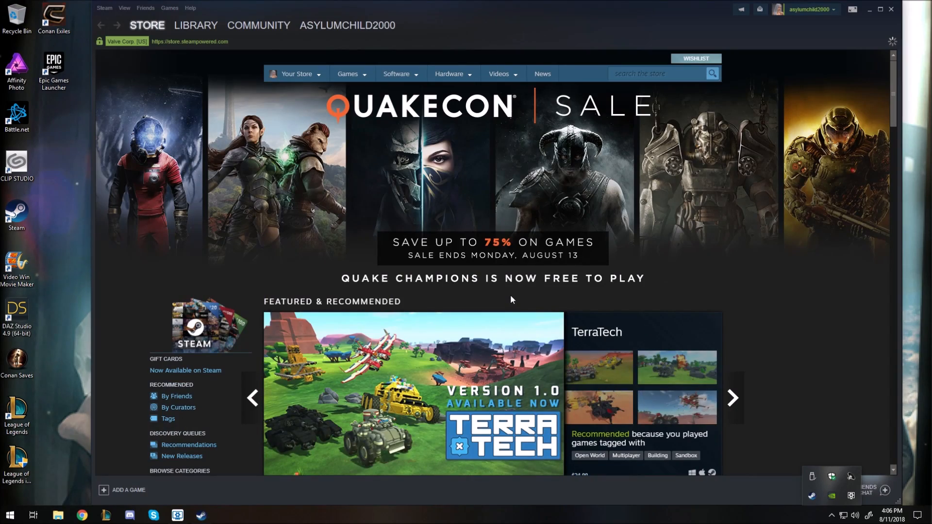
click(201, 22)
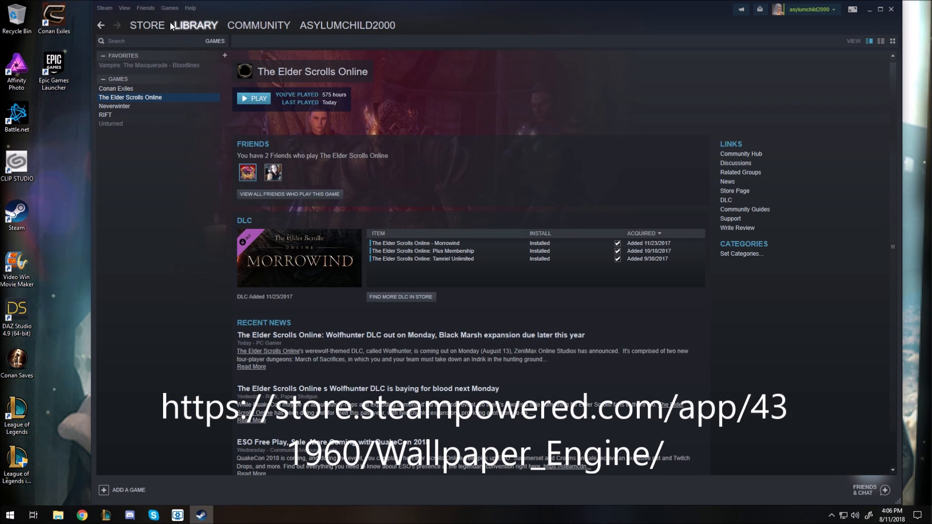
click(156, 23)
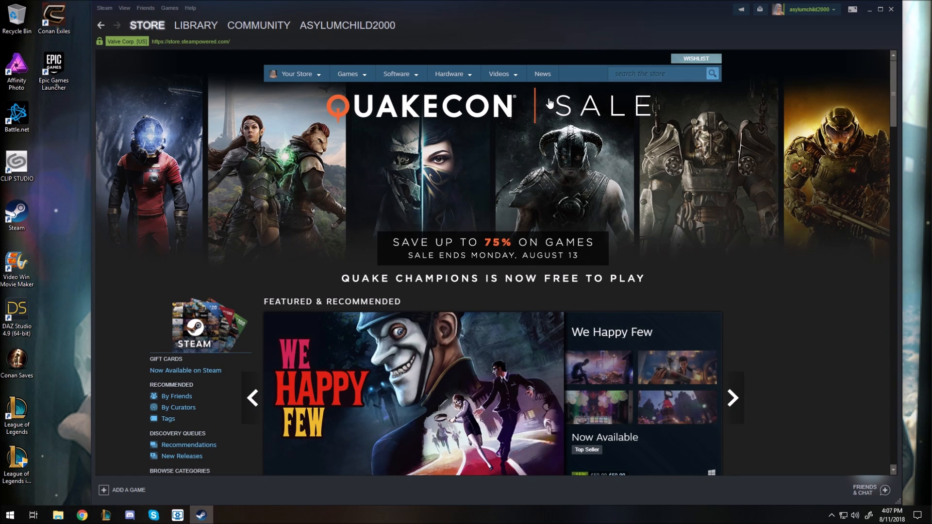
click(625, 76)
text(Wallpaper)
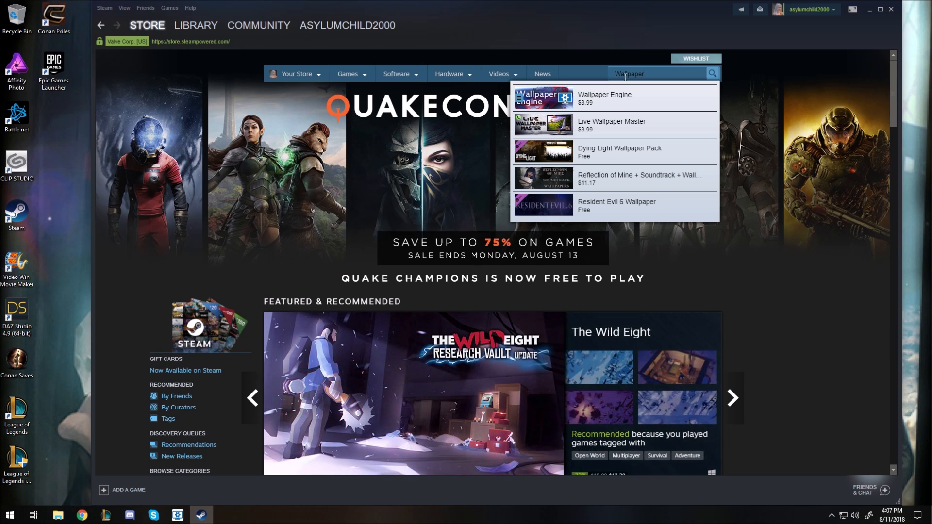
click(610, 99)
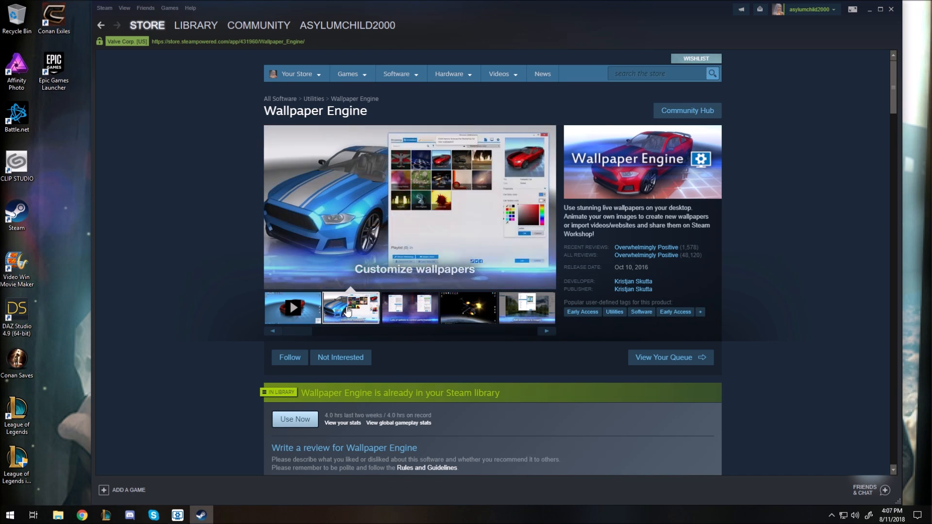
Examine the Wallpaper Engine preview images, Early Access information and purchase section on its store page, and close the Steam window
click(398, 310)
click(468, 318)
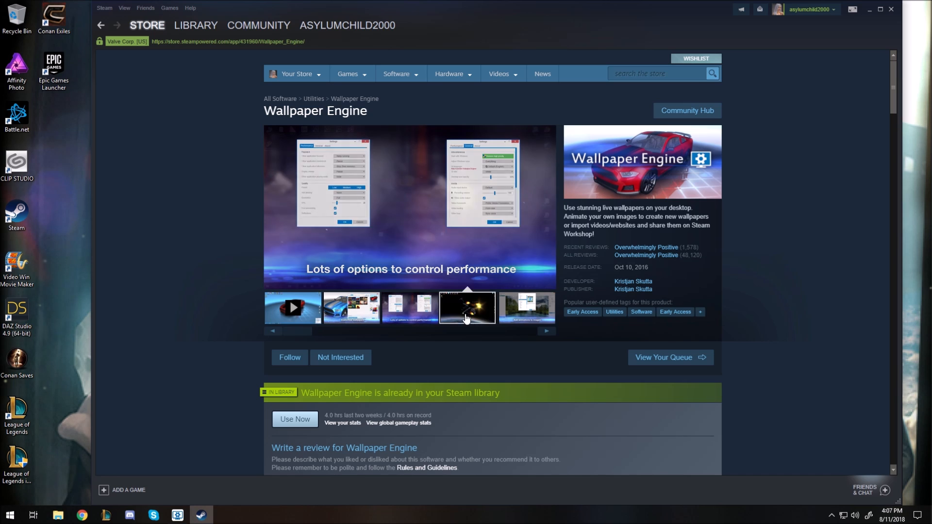
click(531, 315)
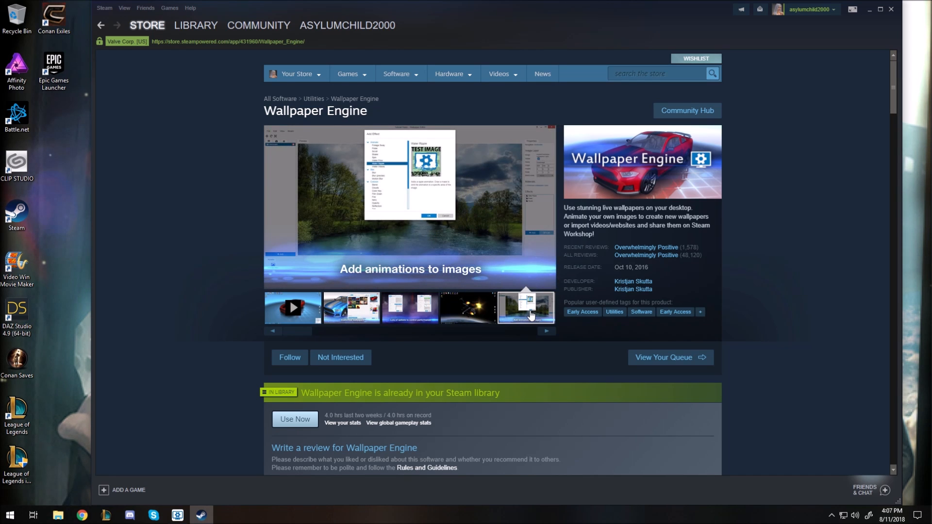
scroll(160, 213, down, 3)
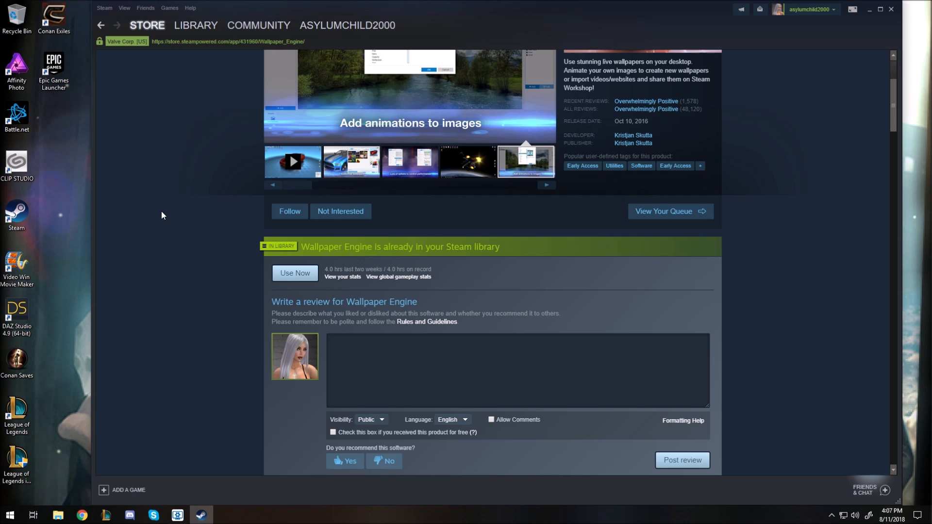
scroll(162, 211, down, 5)
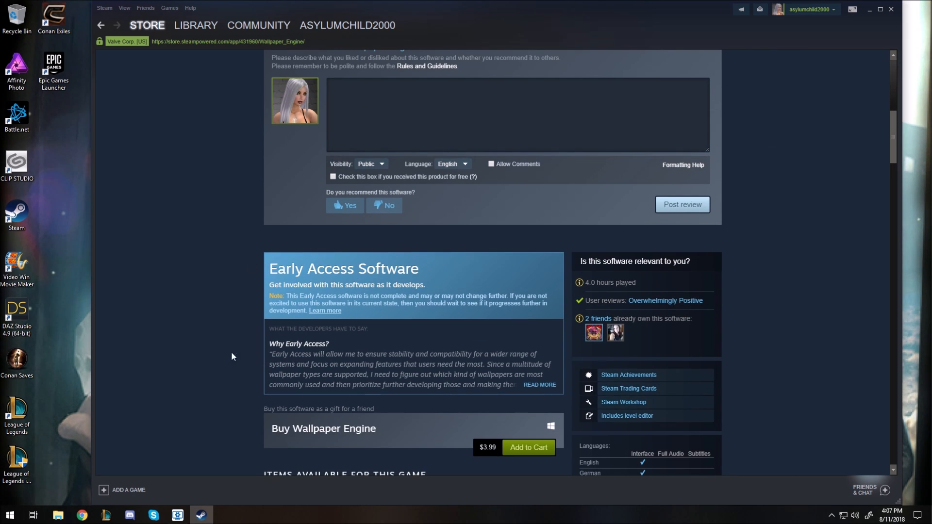
scroll(201, 258, down, 4)
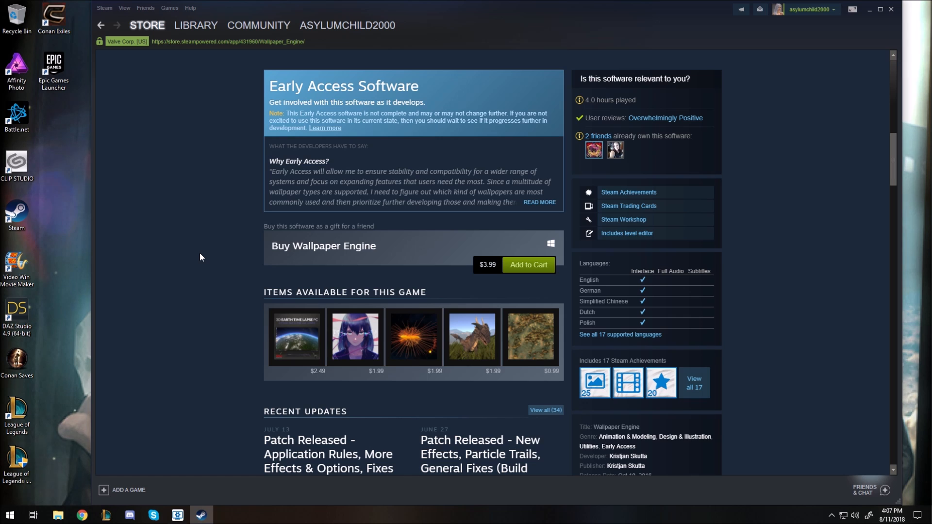
scroll(200, 254, up, 4)
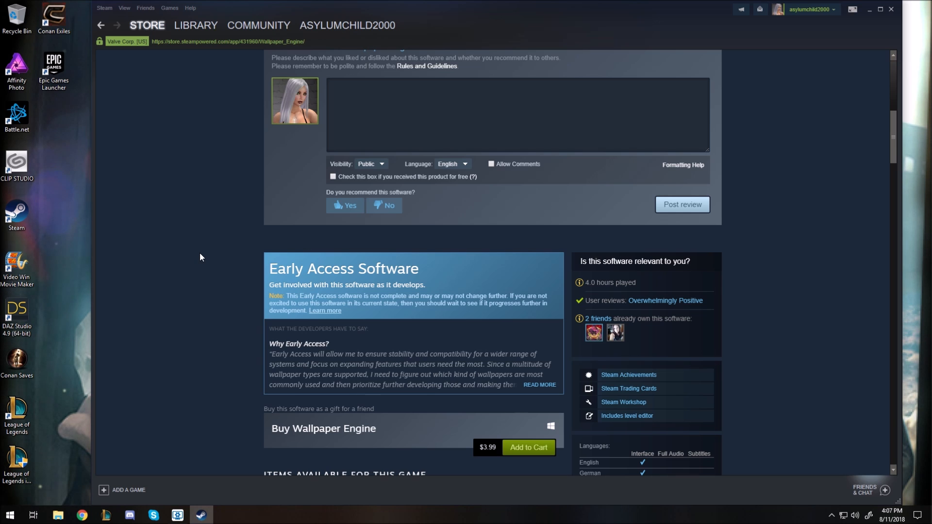
scroll(212, 211, up, 9)
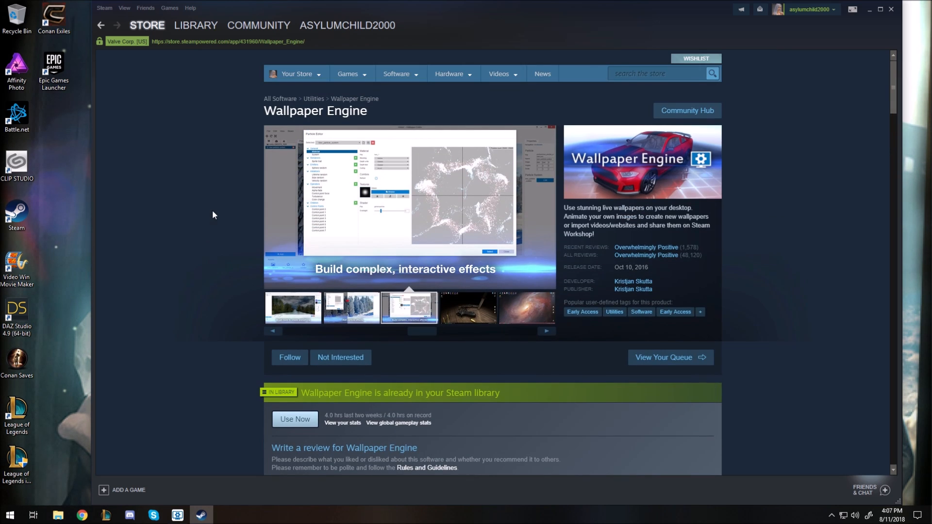
scroll(213, 236, down, 4)
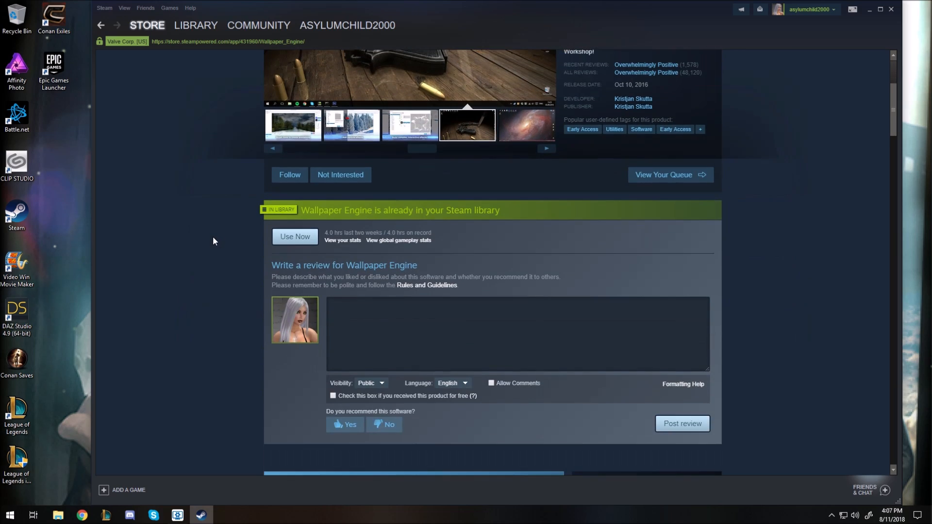
click(891, 9)
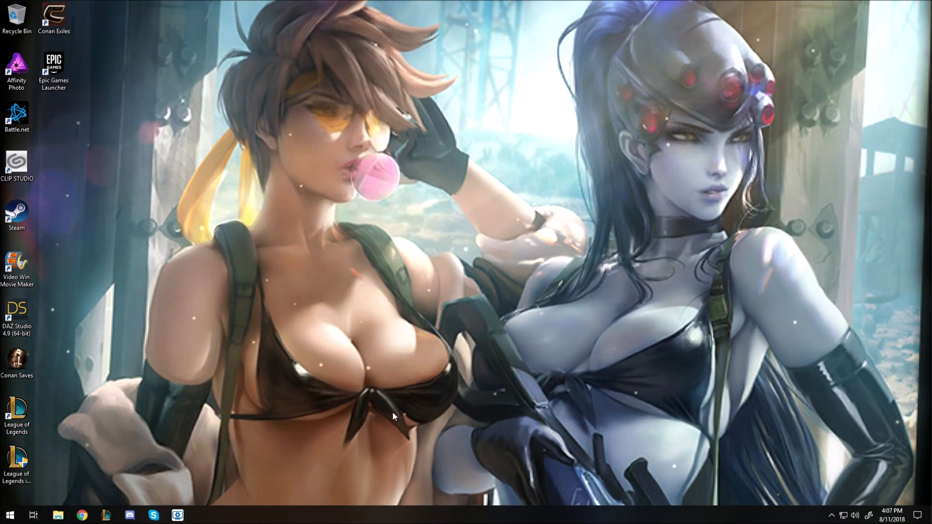
Switch to Wallpaper Engine's wallpaper browser and look through the whole collection of installed wallpapers
click(181, 516)
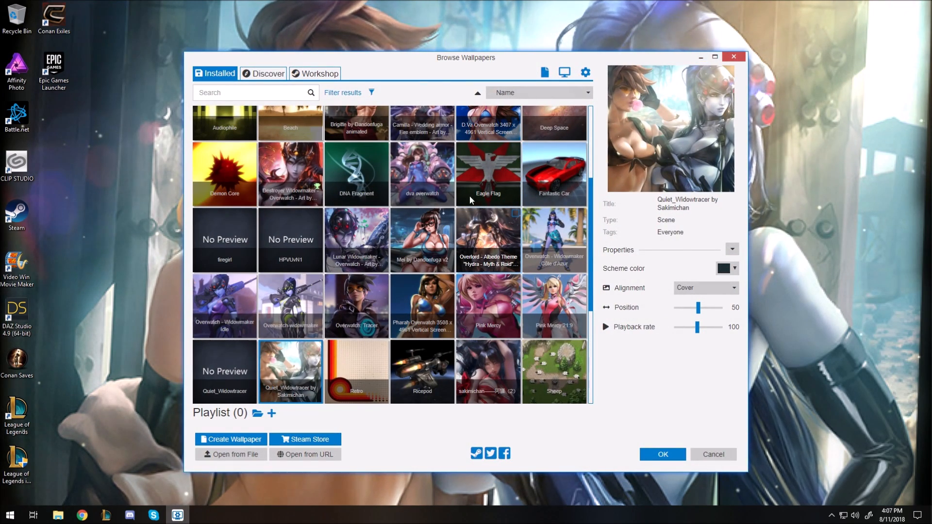
scroll(445, 179, up, 4)
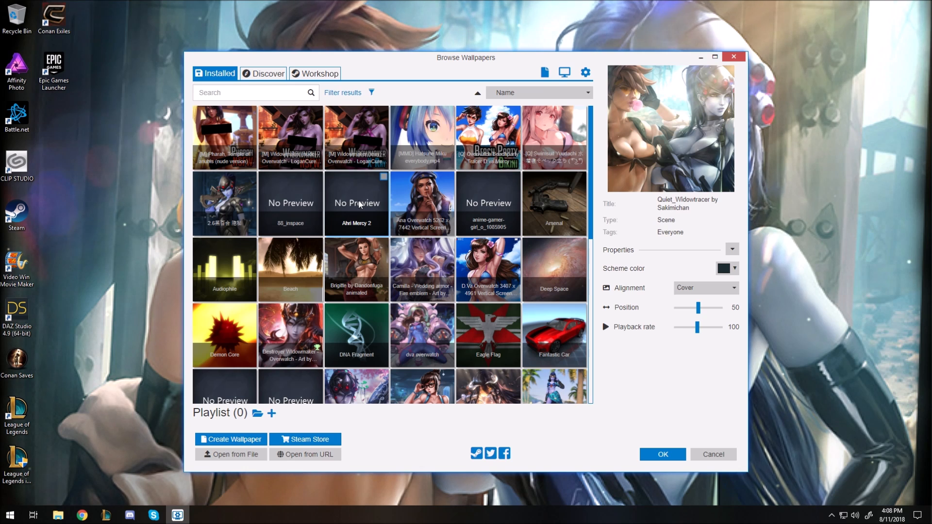
scroll(558, 198, down, 3)
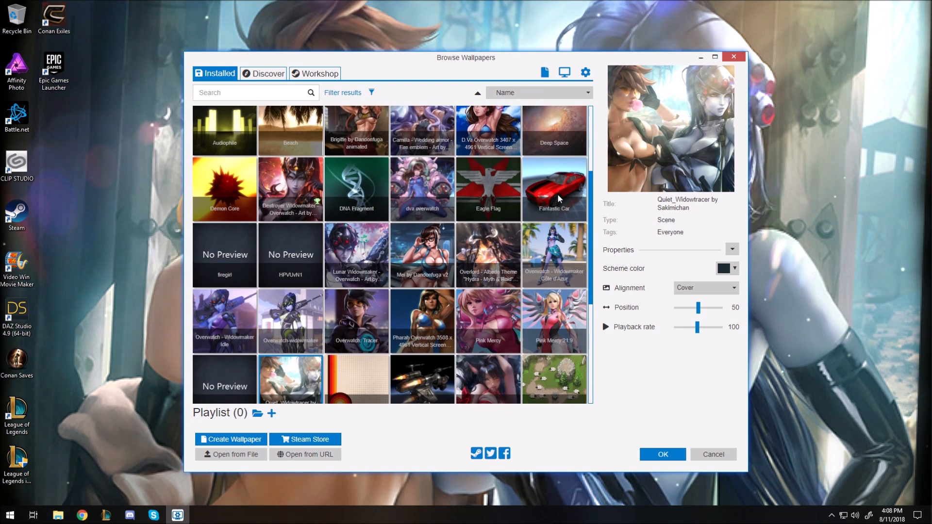
scroll(559, 198, down, 3)
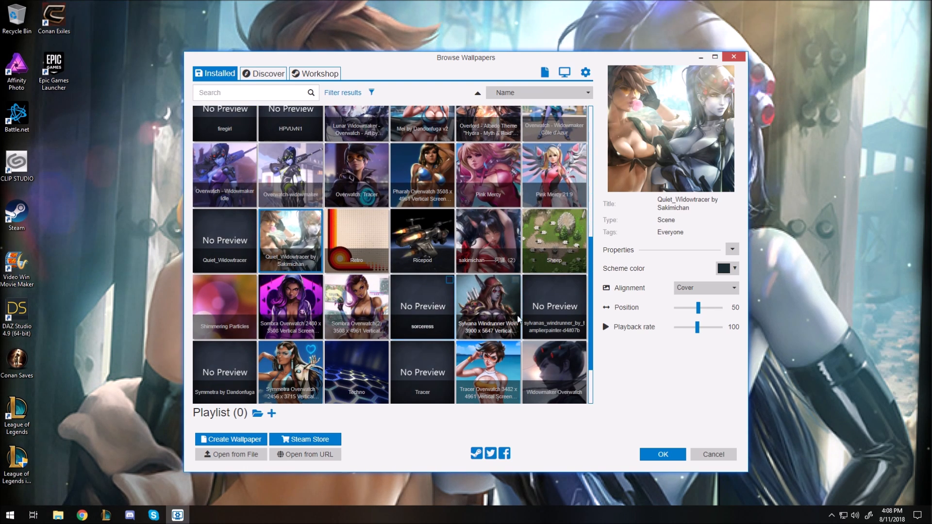
scroll(537, 233, down, 3)
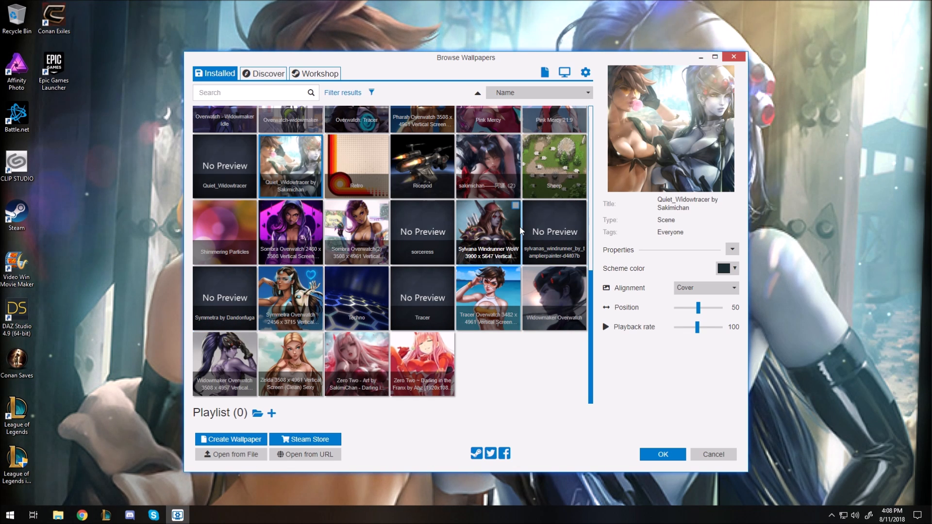
scroll(515, 261, up, 10)
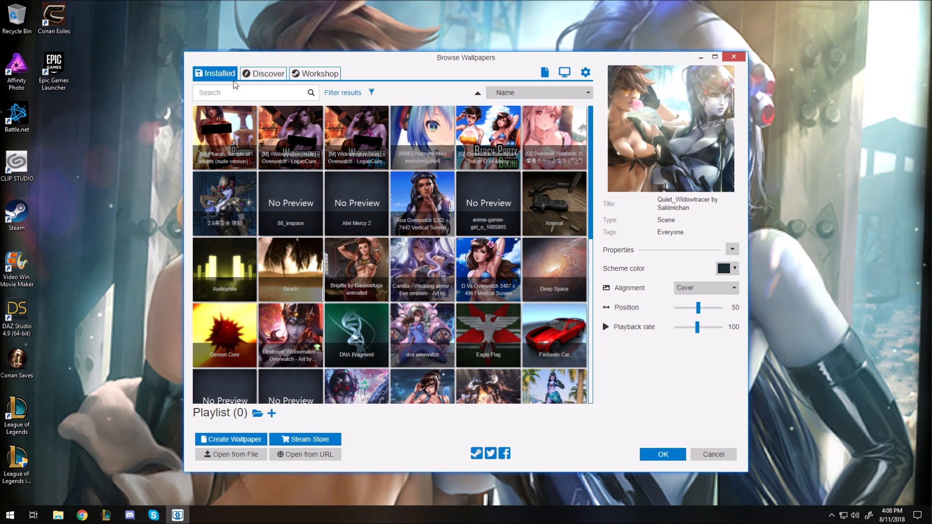
Browse the recommended wallpaper categories in the Discover section, from the approved wallpapers down to the audio visualizers
click(267, 75)
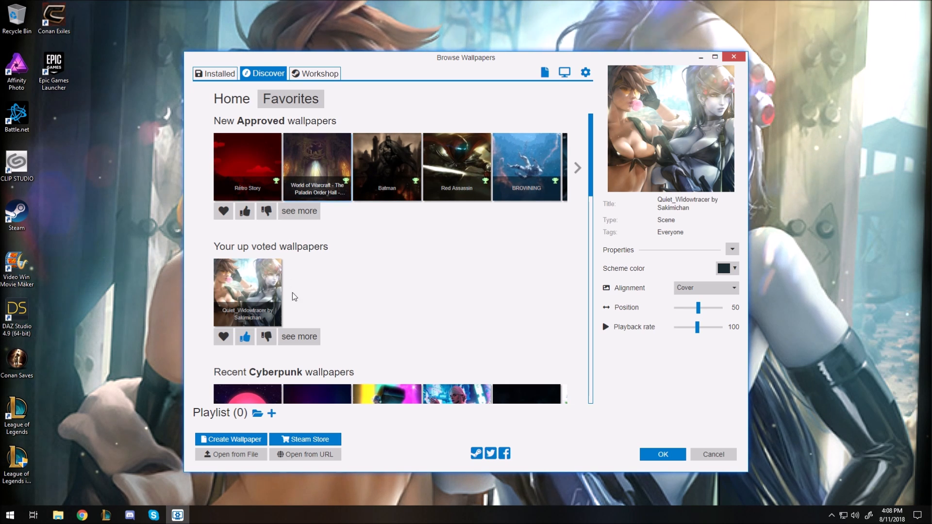
scroll(434, 258, down, 3)
scroll(434, 258, down, 1)
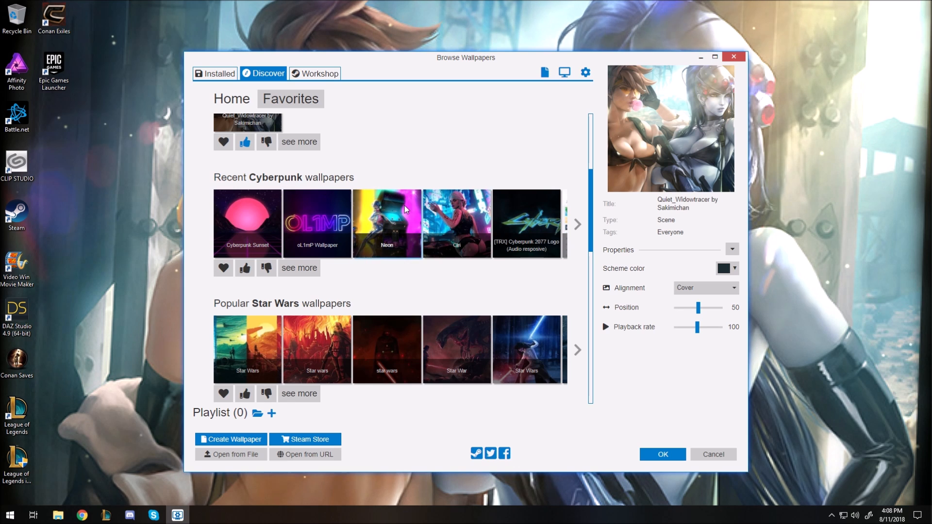
scroll(309, 283, down, 3)
scroll(309, 283, down, 2)
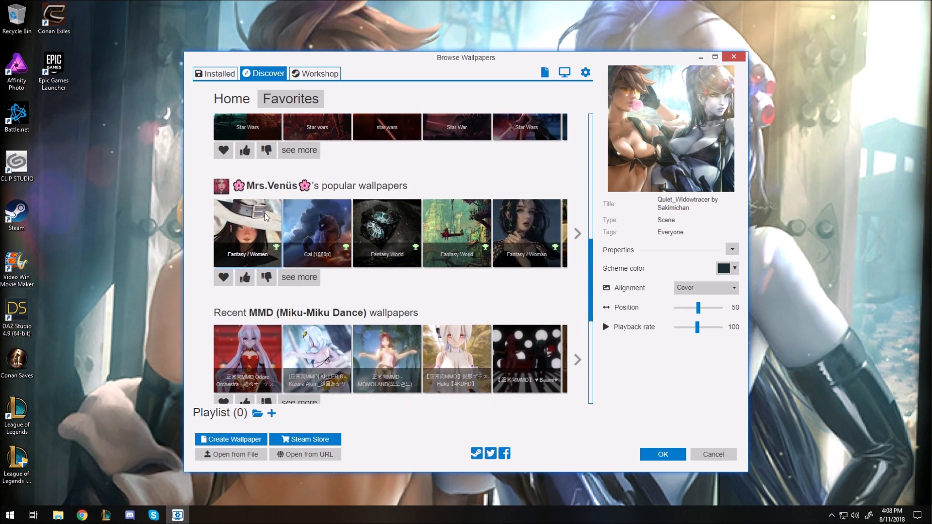
scroll(315, 263, down, 2)
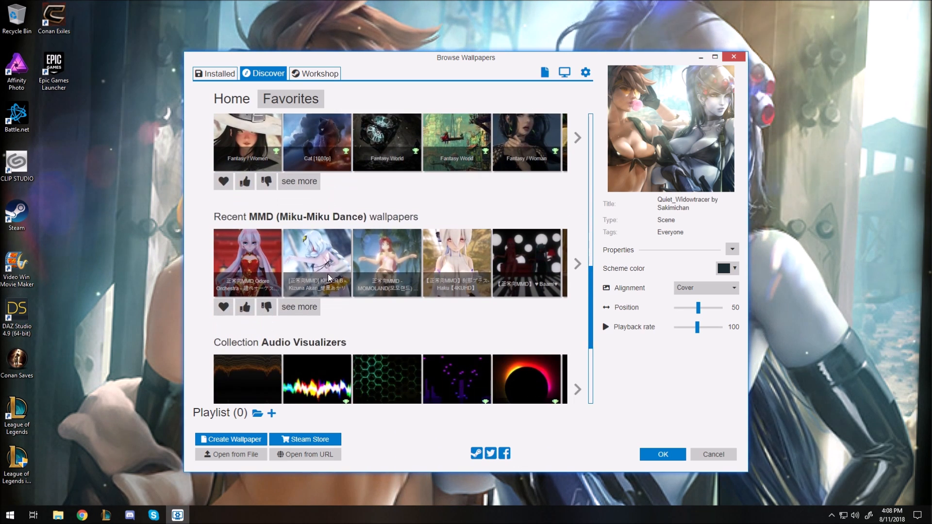
scroll(434, 250, down, 4)
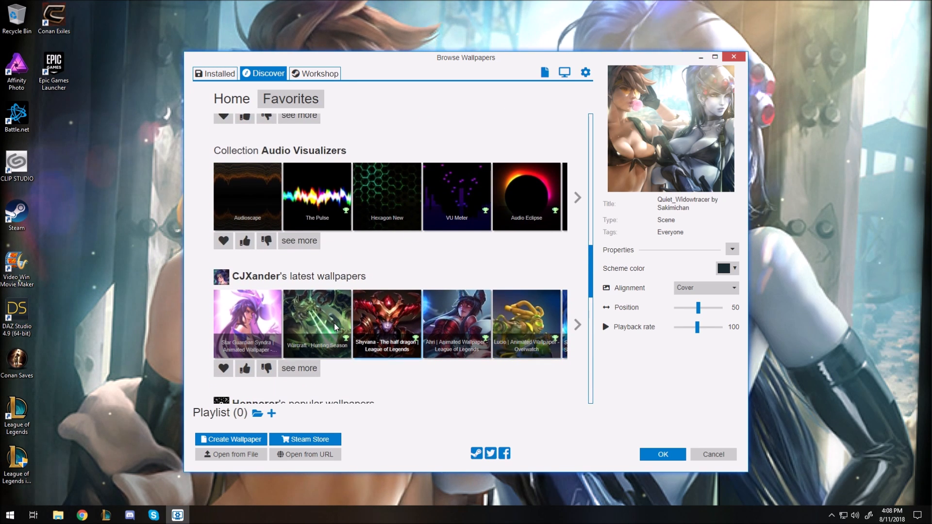
Browse the Workshop wallpapers and review the available sorting options without changing the current sort order
click(329, 73)
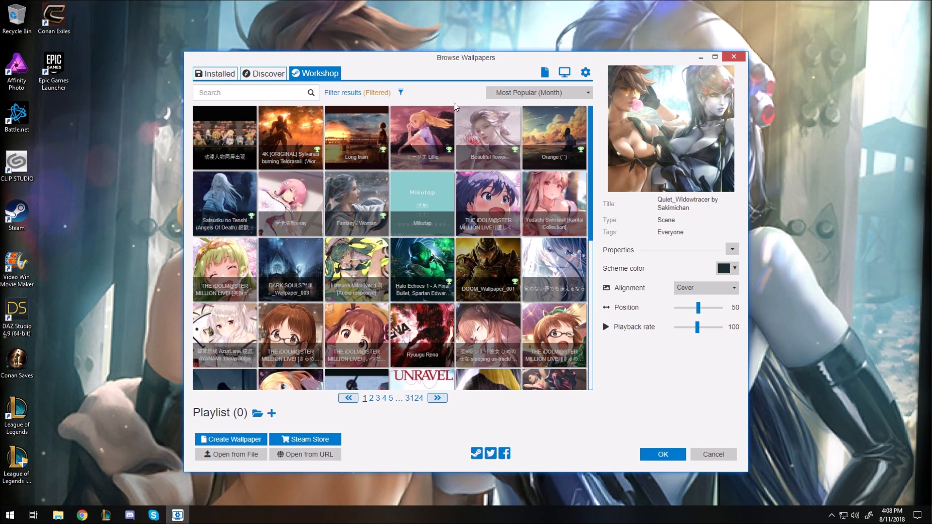
click(543, 89)
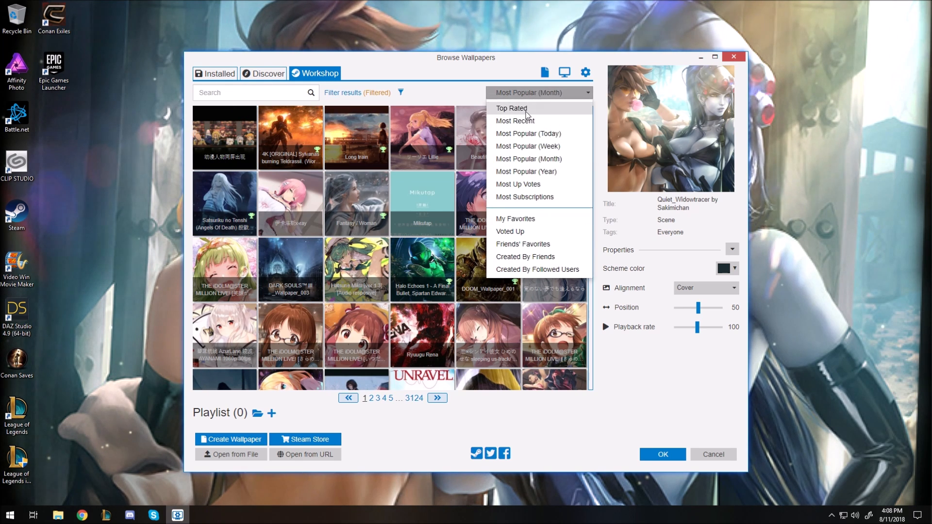
click(590, 91)
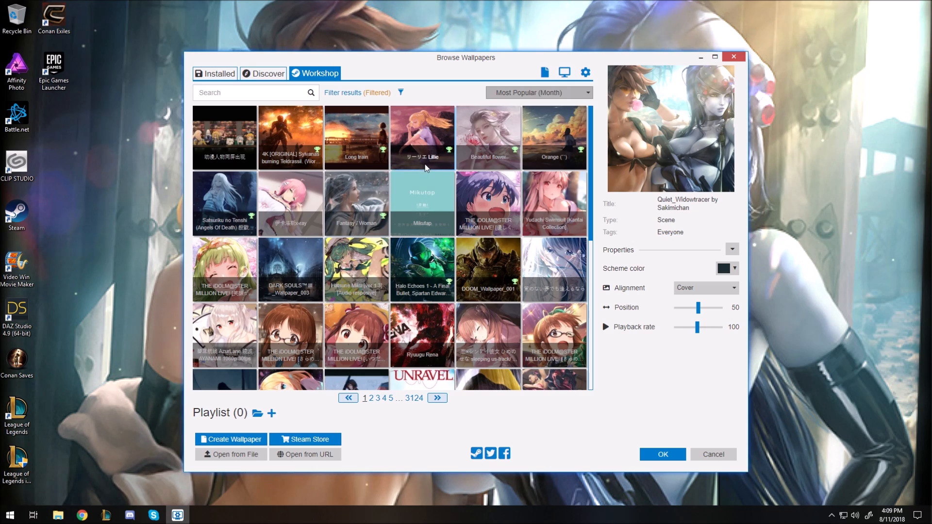
scroll(427, 167, down, 5)
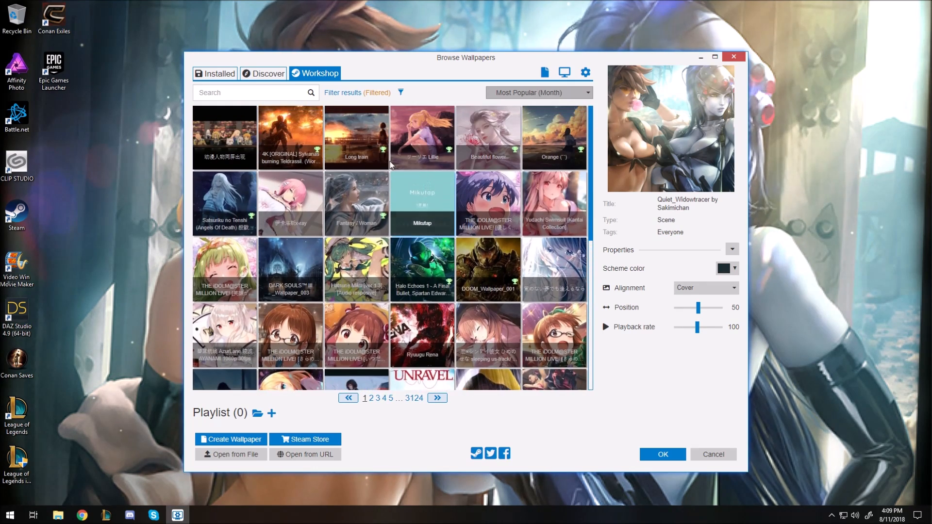
Apply the installed wallpaper "[MMD] Hatsune Miku everybody.mp4" and minimize the wallpaper browser to view it on the desktop
click(220, 74)
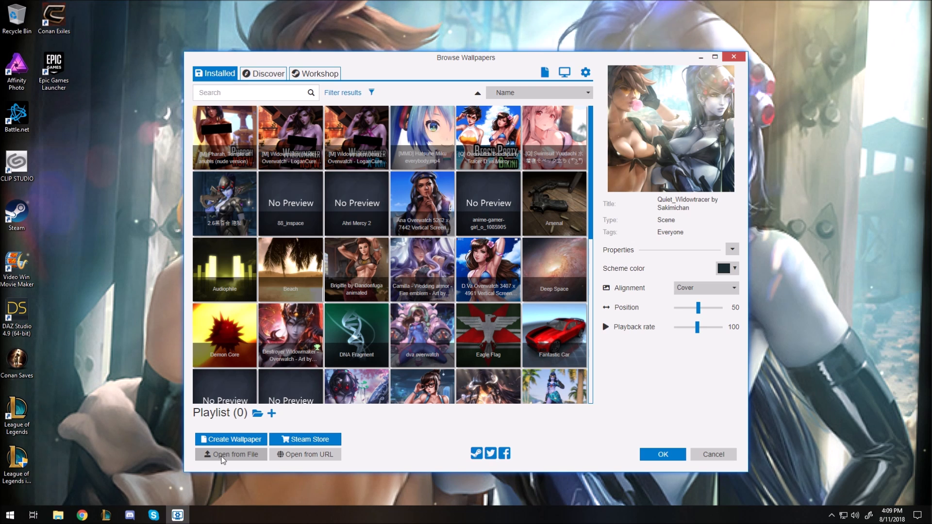
click(421, 138)
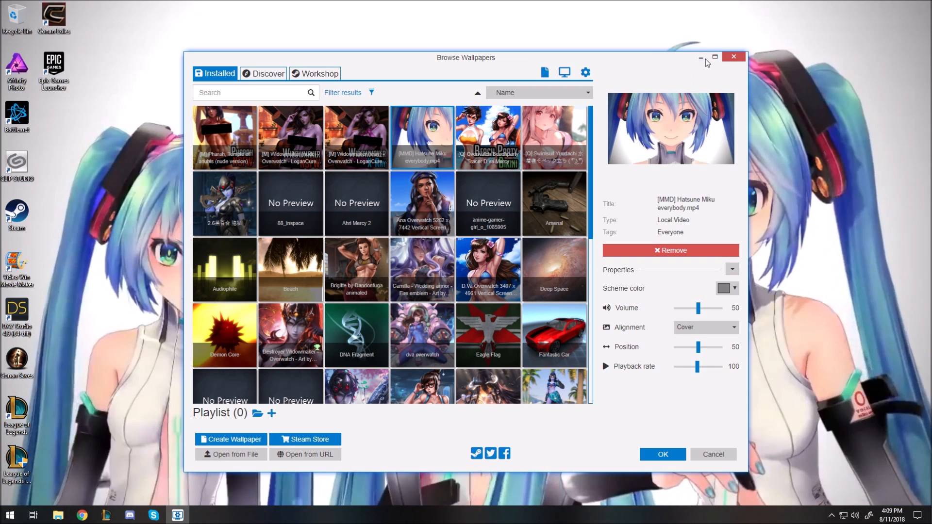
click(701, 58)
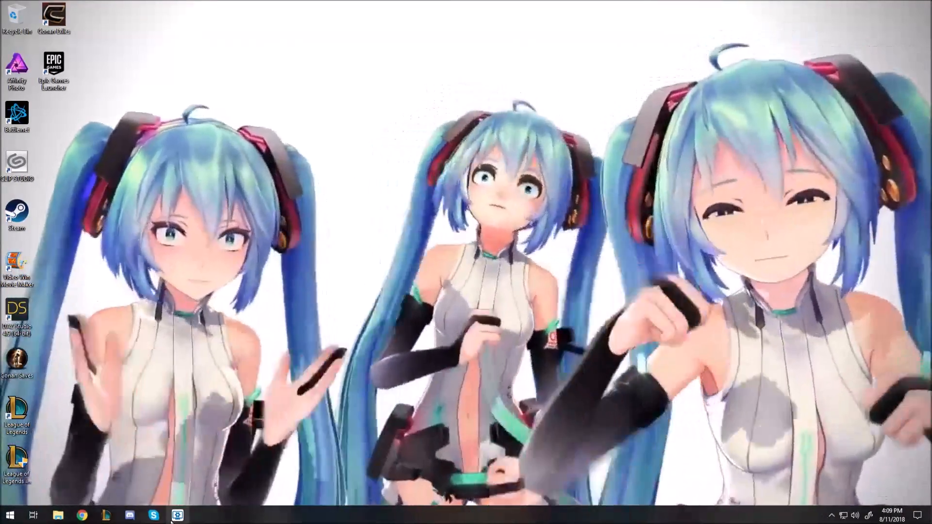
Restore the wallpaper browser and select the installed Widowmaker video wallpaper "2.6黑百合 隐秘"
click(173, 518)
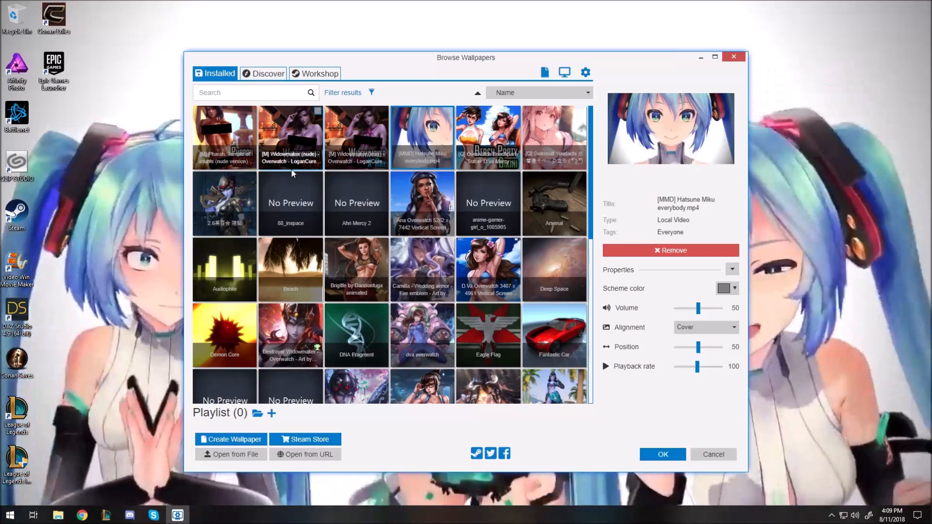
click(208, 202)
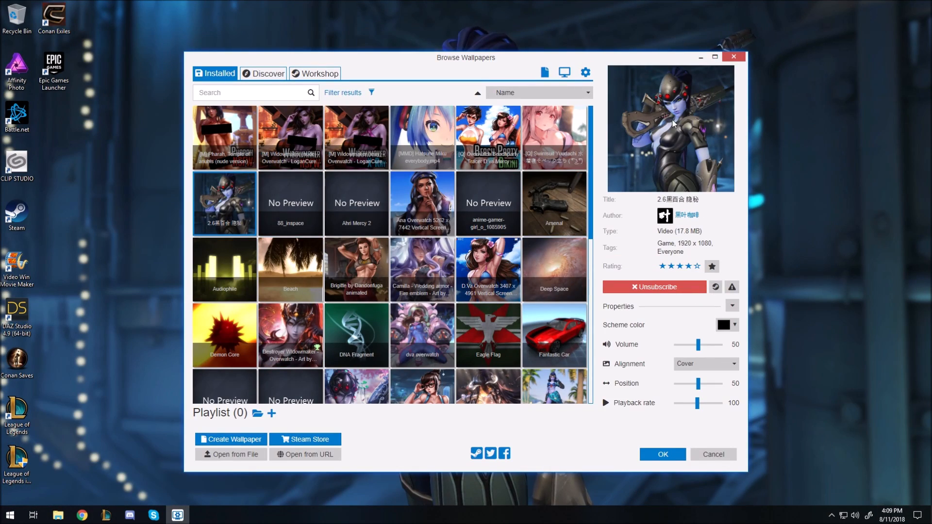
View the applied Widowmaker wallpaper on the desktop, then restore the wallpaper browser and look over the installed wallpapers
click(701, 57)
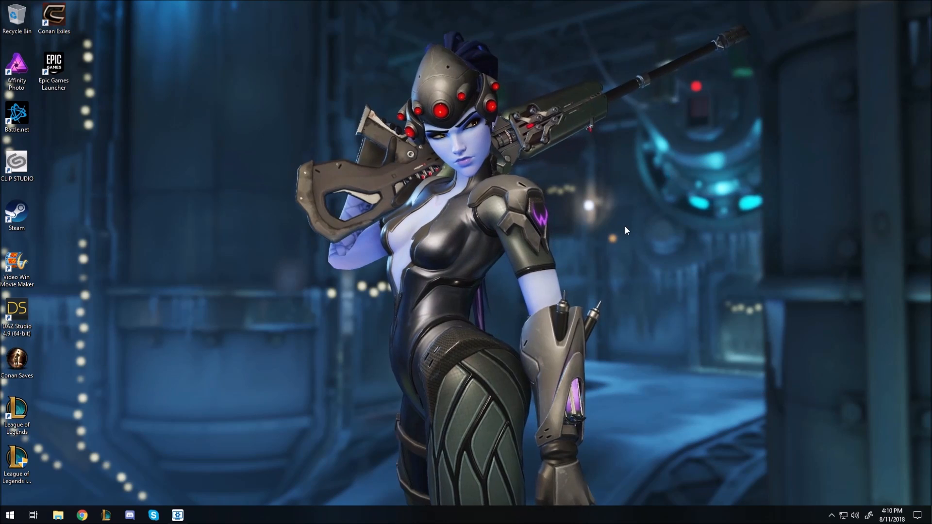
click(179, 520)
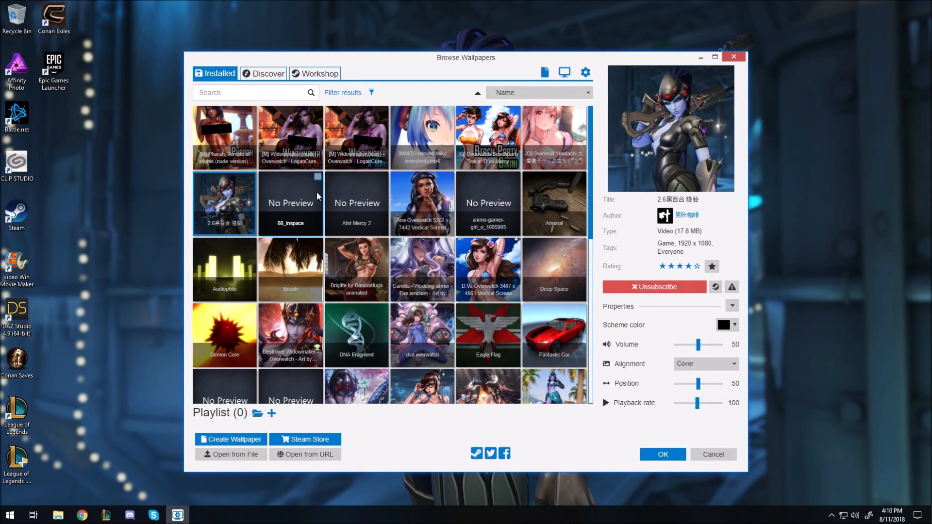
scroll(317, 192, down, 3)
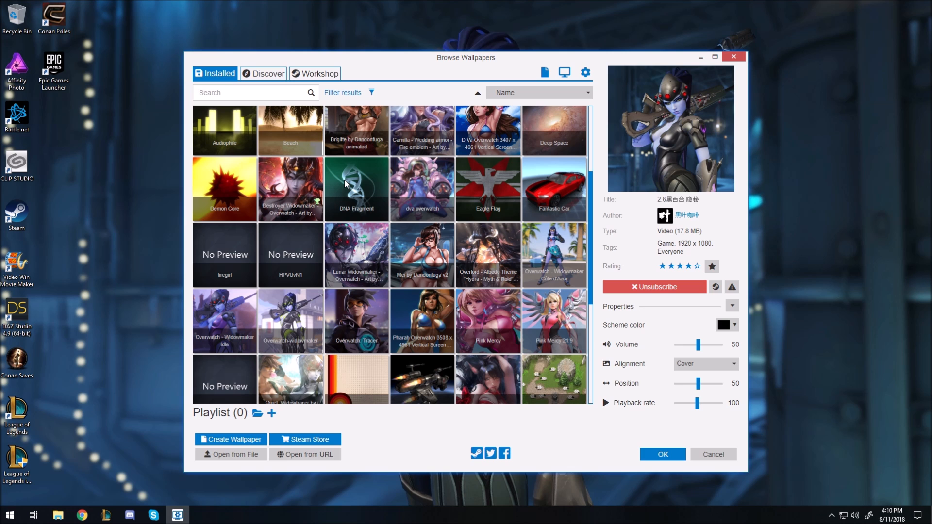
scroll(345, 182, up, 2)
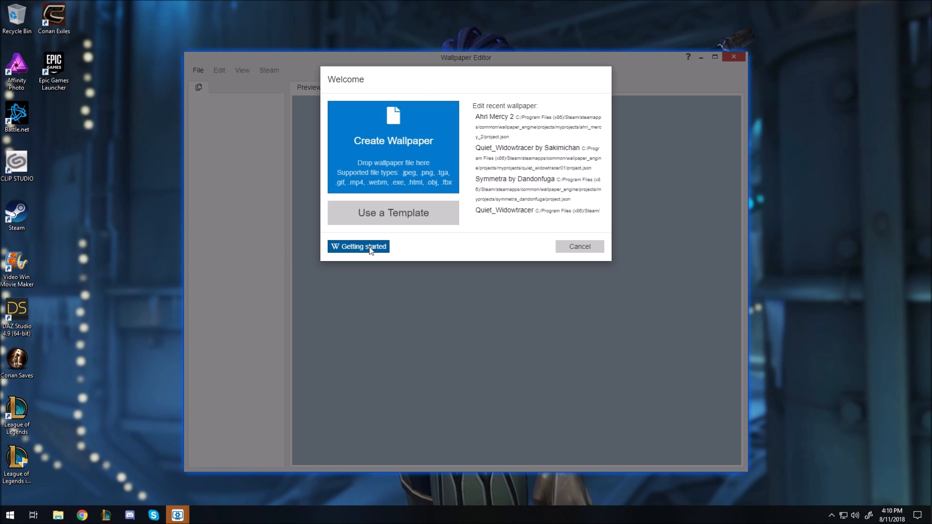
Start creating a wallpaper from a file and look through the Pictures folder for a source image
click(395, 147)
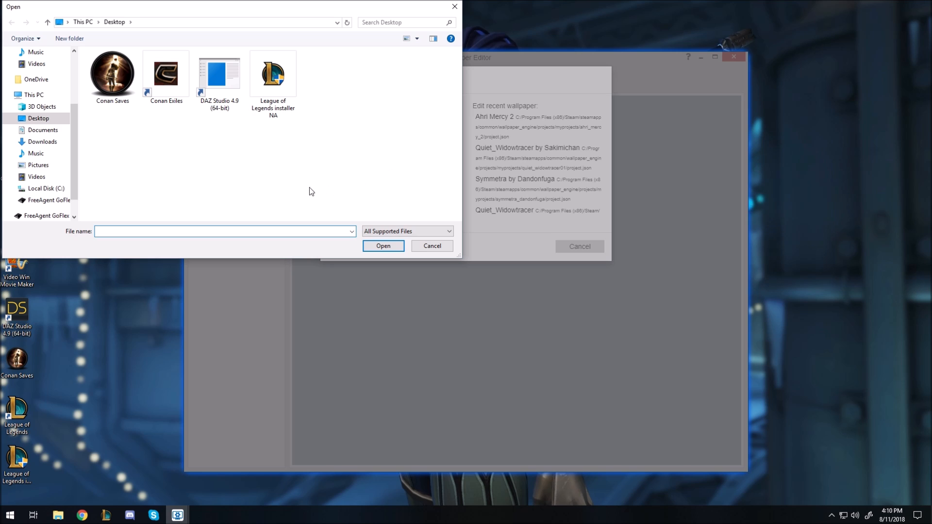
click(36, 166)
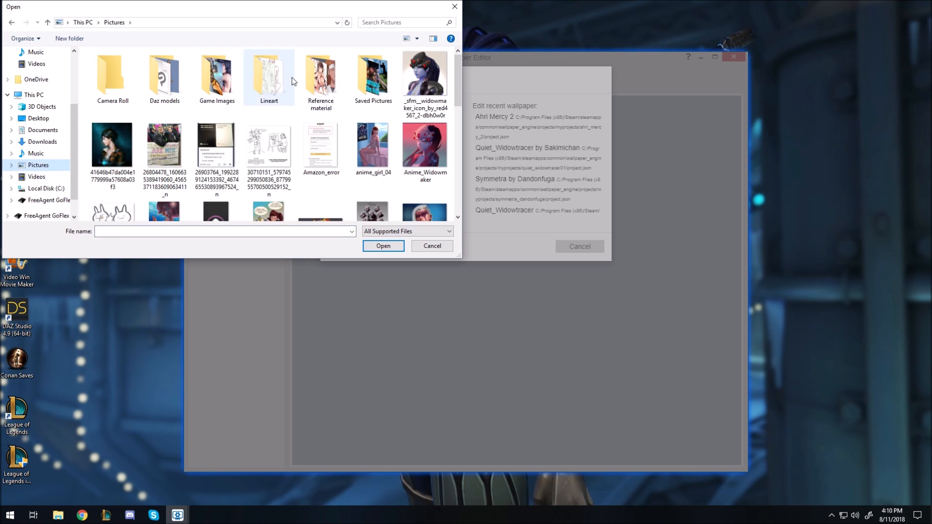
scroll(320, 103, down, 2)
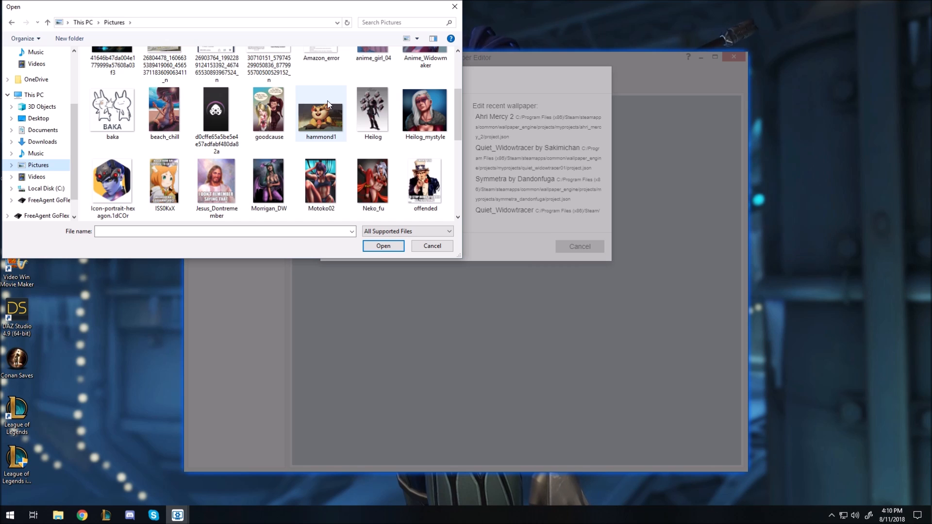
scroll(322, 141, down, 2)
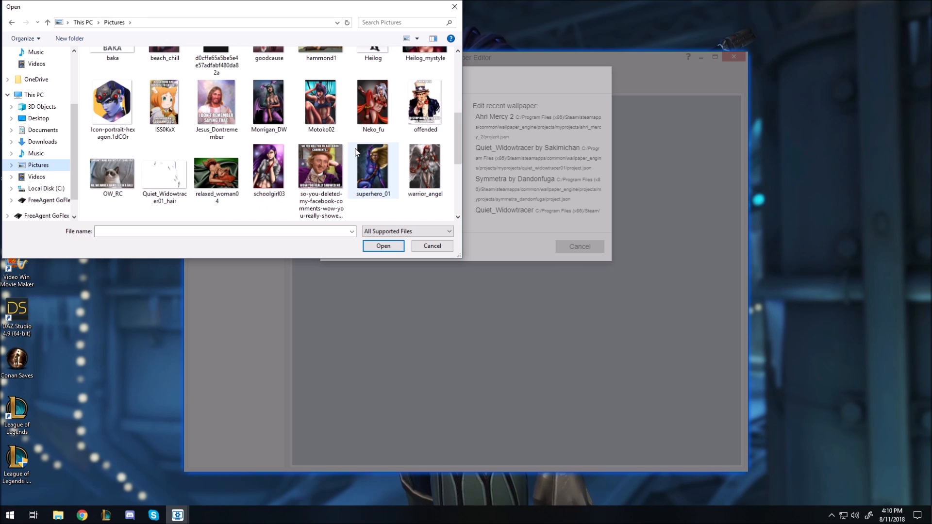
scroll(355, 152, down, 2)
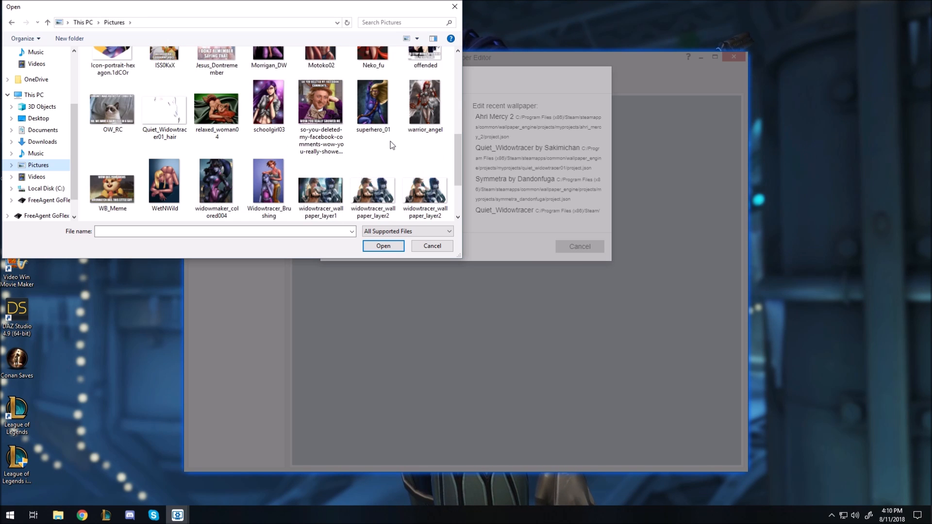
scroll(393, 145, down, 2)
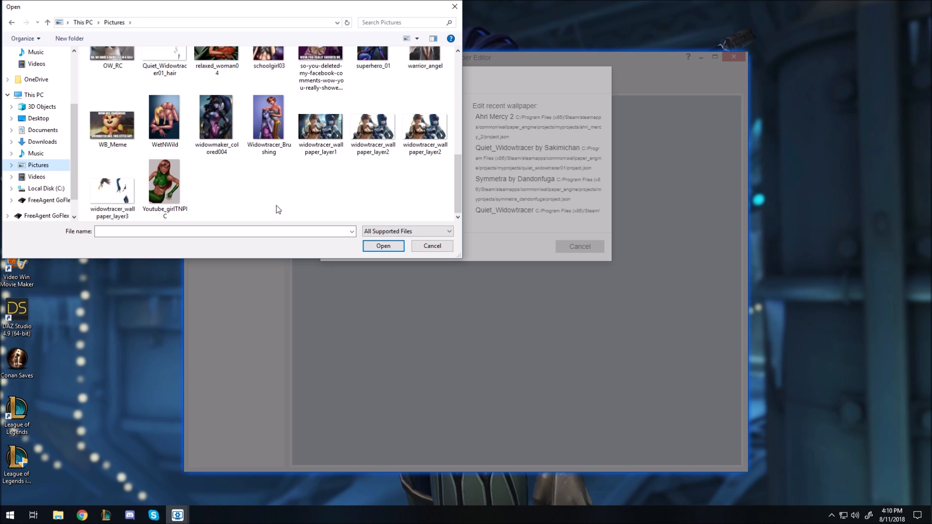
scroll(282, 202, up, 3)
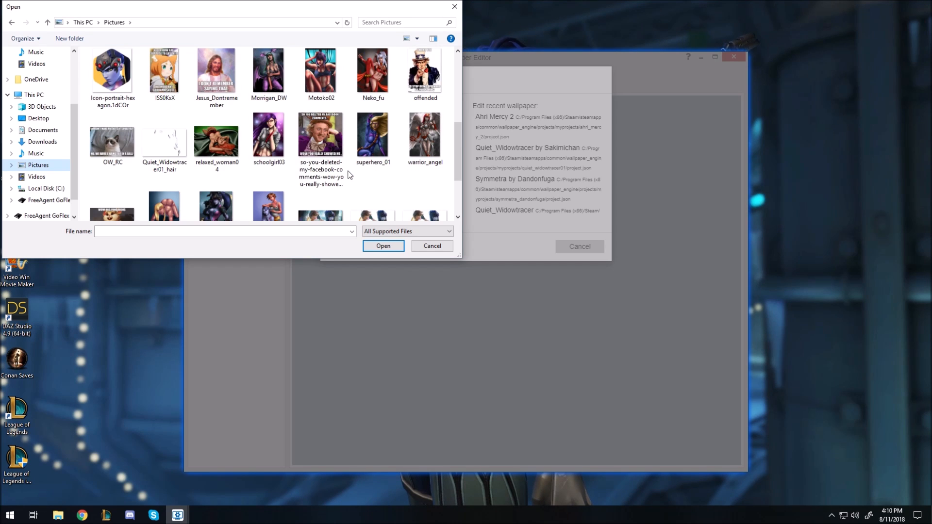
scroll(350, 175, down, 1)
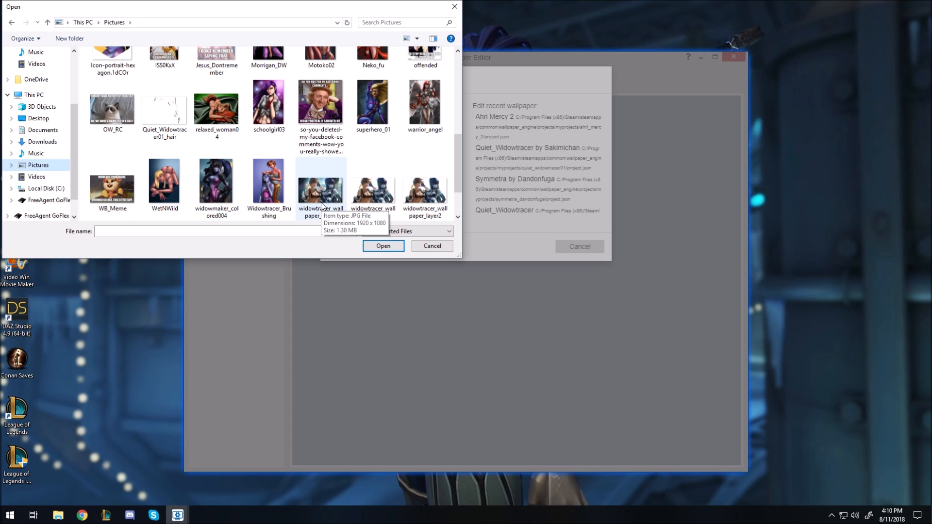
scroll(367, 179, up, 3)
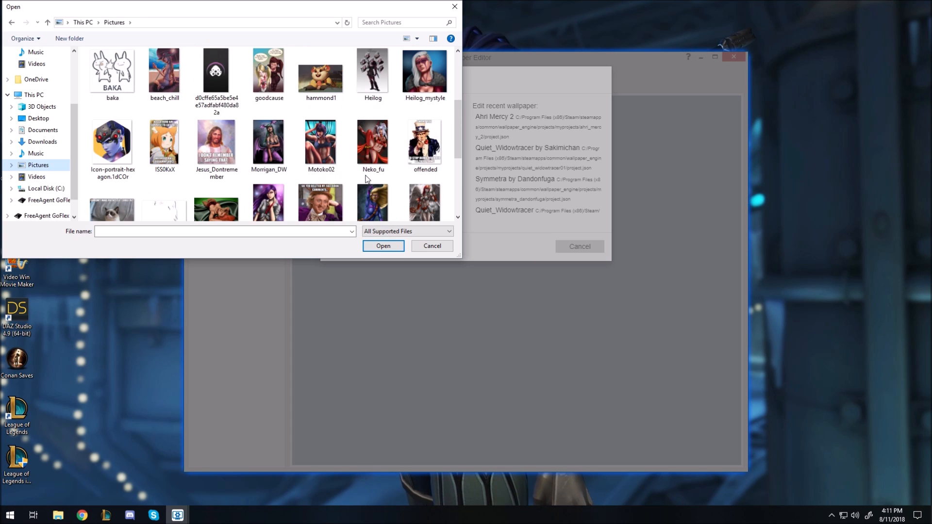
scroll(367, 178, up, 3)
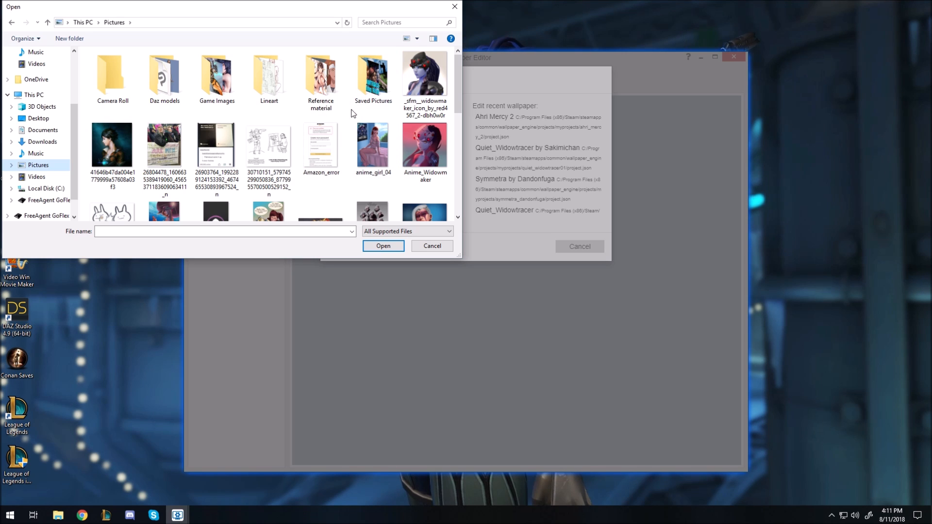
scroll(297, 165, down, 6)
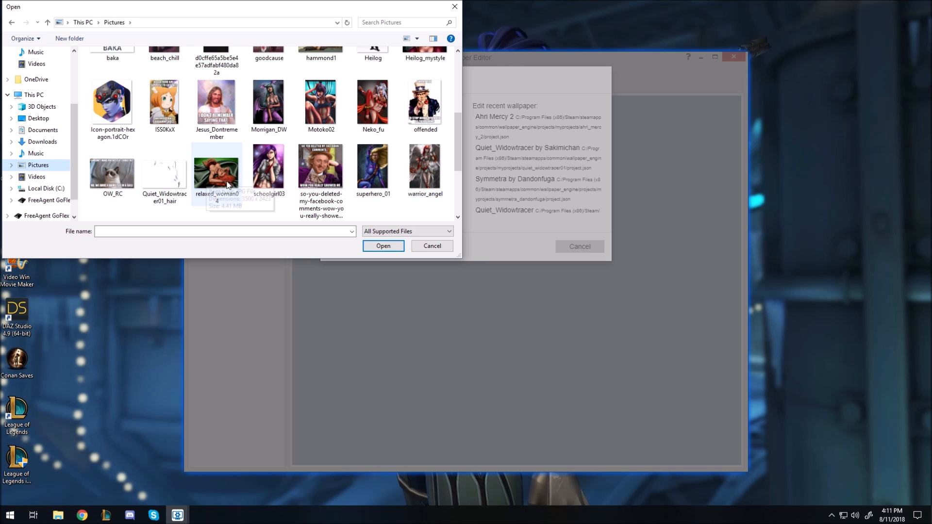
scroll(340, 165, down, 4)
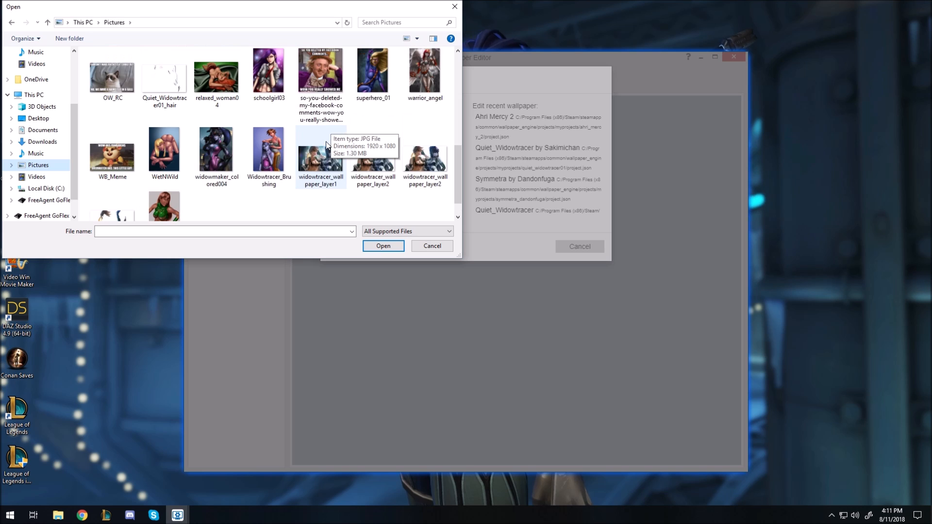
scroll(327, 145, up, 10)
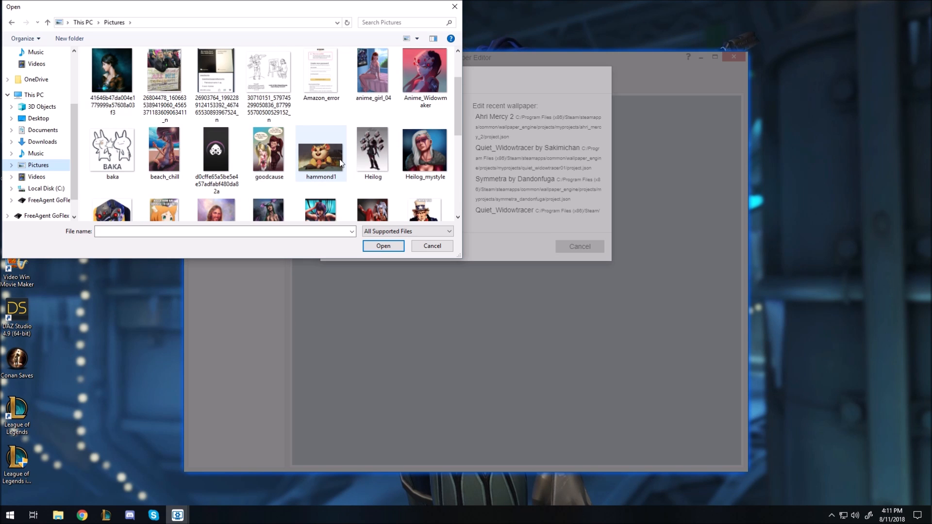
scroll(290, 171, up, 3)
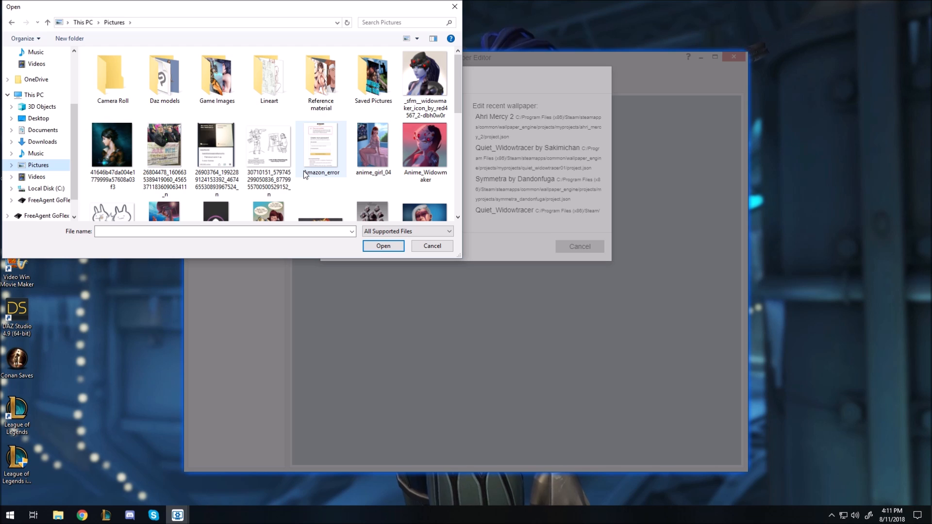
Import the image 703_max from the Game Images folder as the source for the new wallpaper
double_click(222, 89)
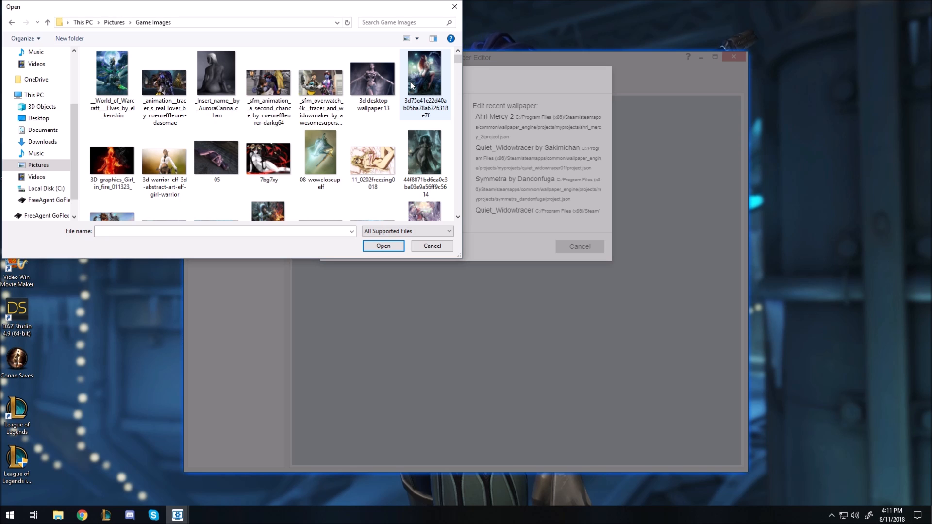
scroll(411, 86, down, 1)
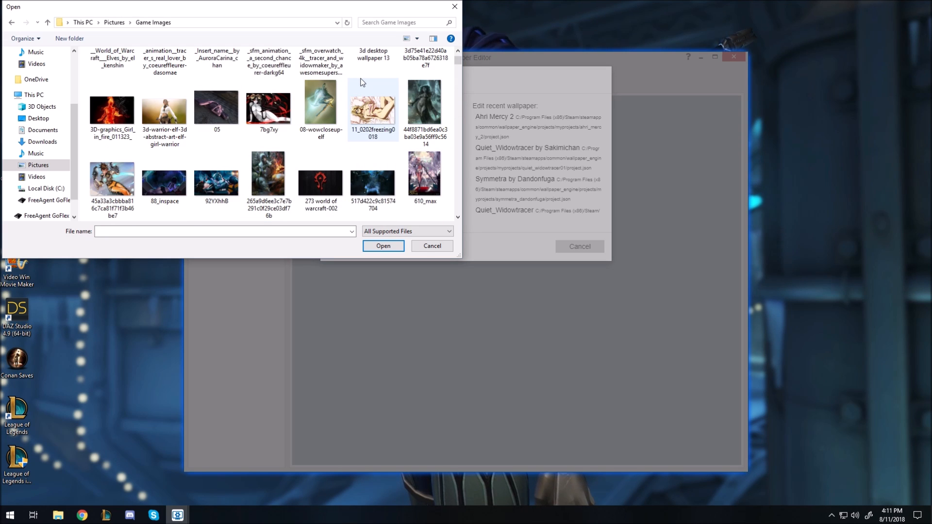
scroll(362, 85, down, 1)
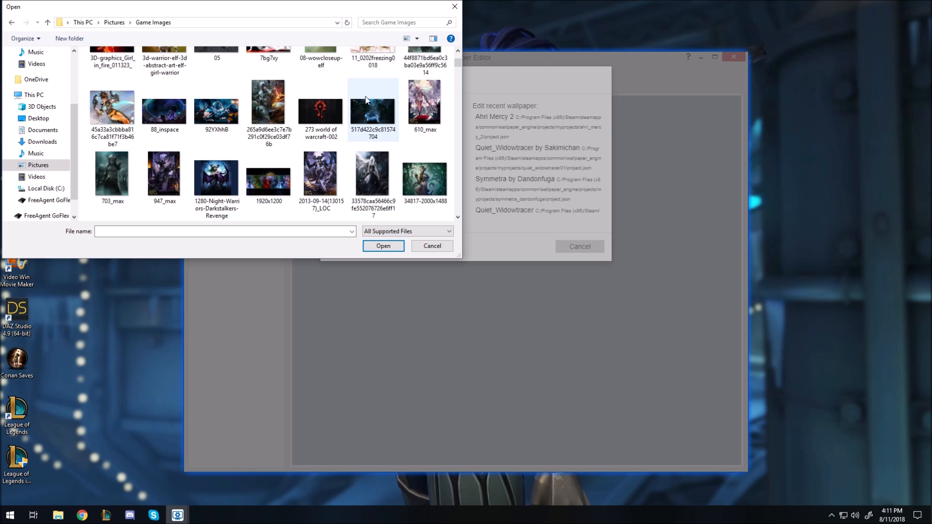
double_click(121, 183)
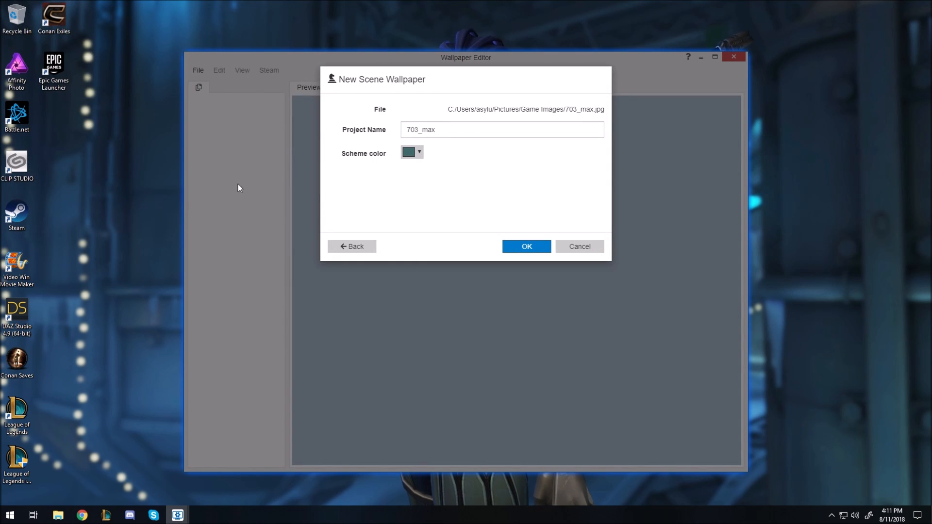
Create and save the scene wallpaper under the project name Witchqueen with the scheme color #324343
click(413, 152)
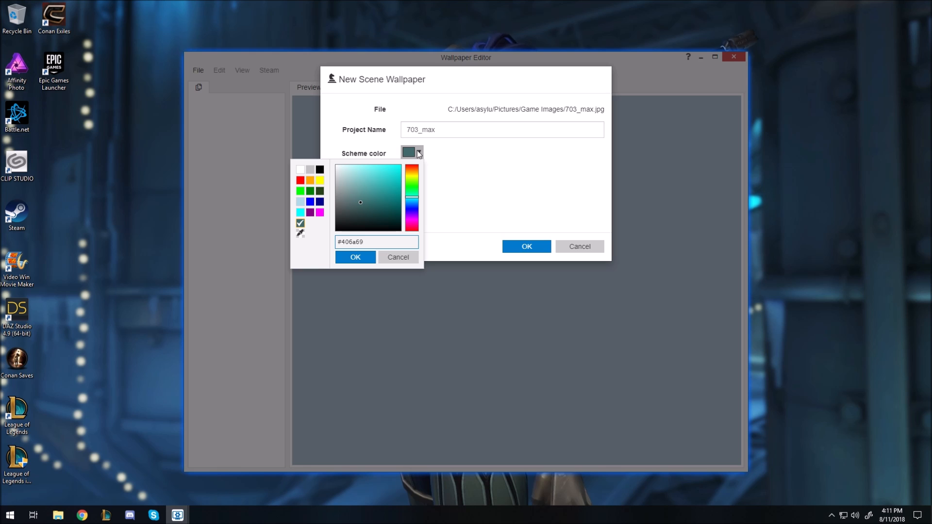
click(359, 216)
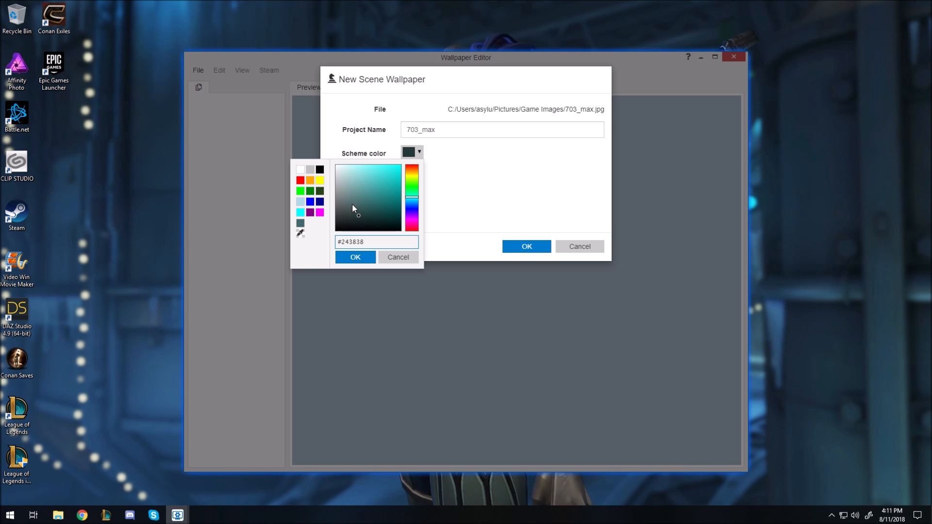
click(352, 212)
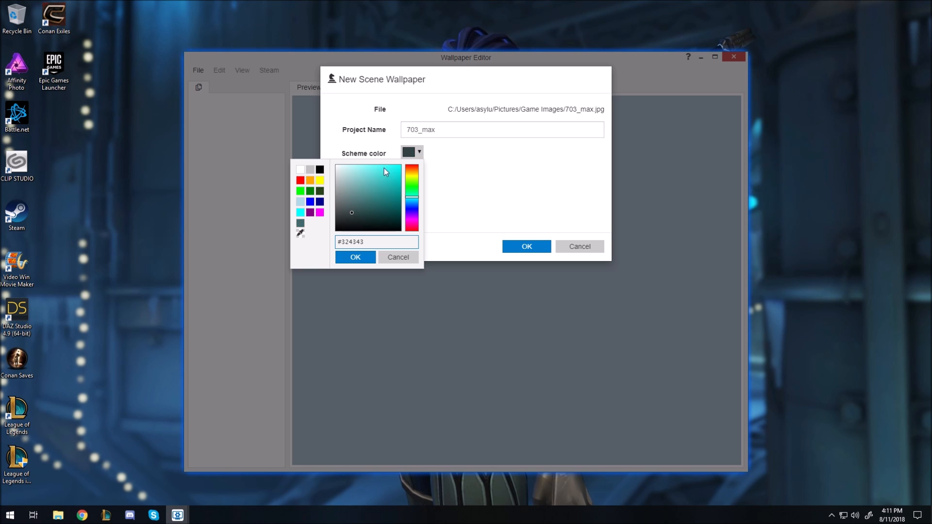
click(360, 256)
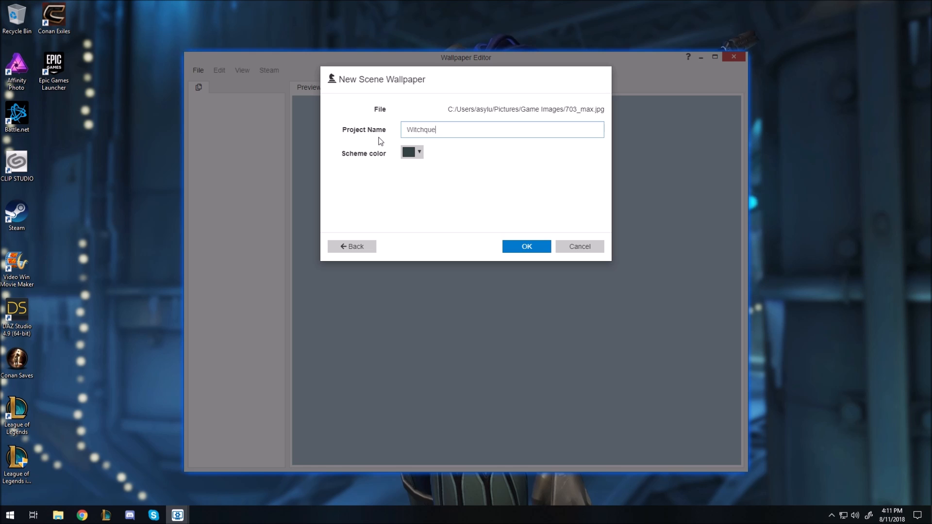
click(527, 247)
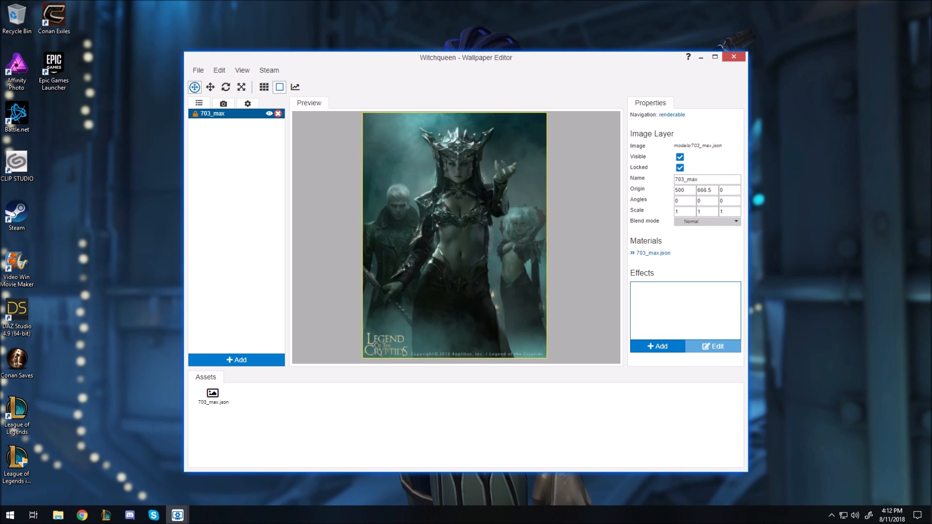
key(ctrl+s)
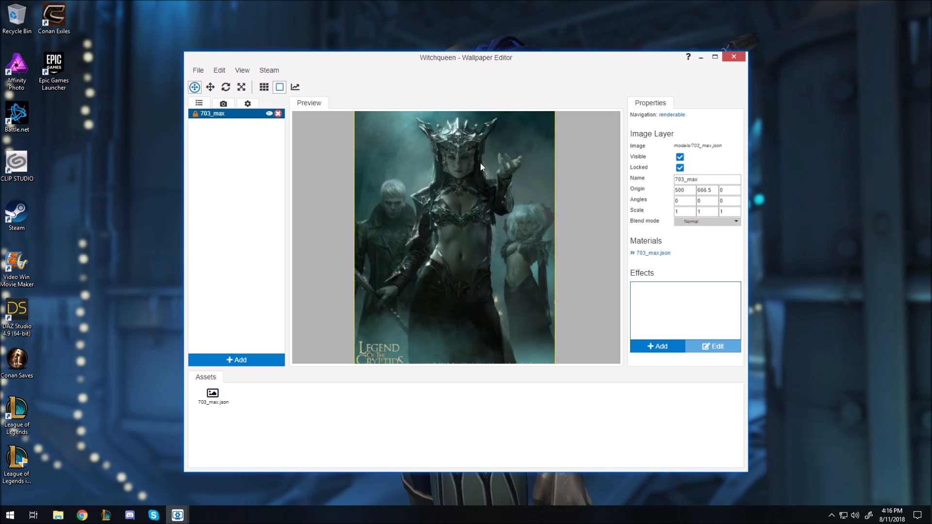
Examine the 703_max artwork up close in the preview
scroll(505, 215, up, 1)
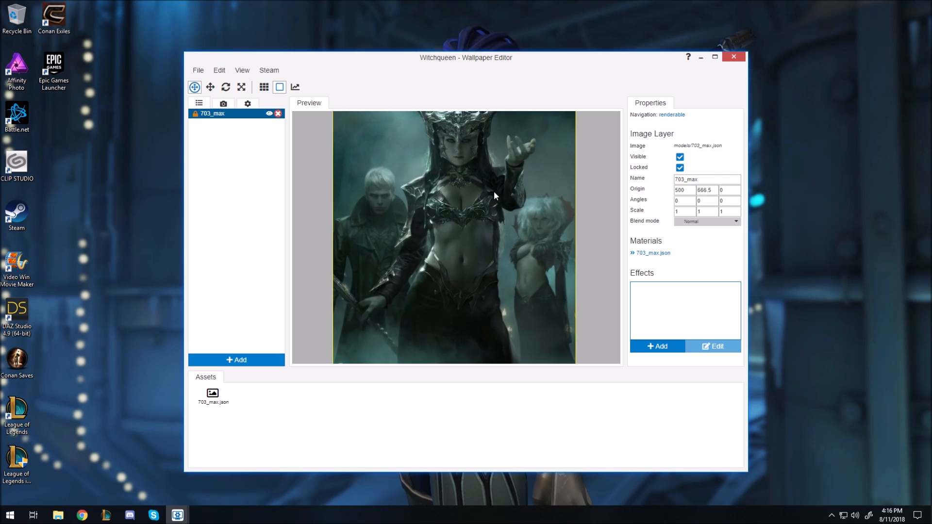
scroll(485, 216, up, 1)
drag(484, 212, 485, 271)
drag(484, 232, 482, 203)
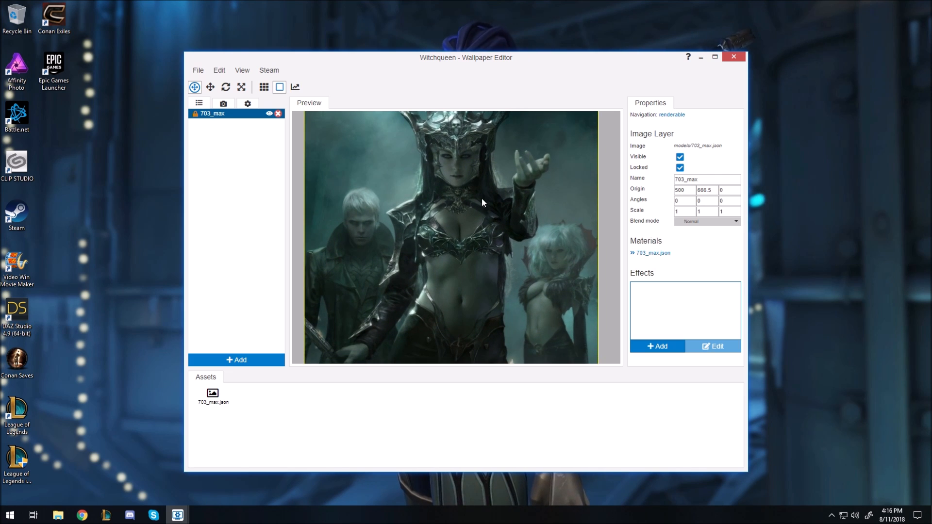
scroll(482, 199, down, 2)
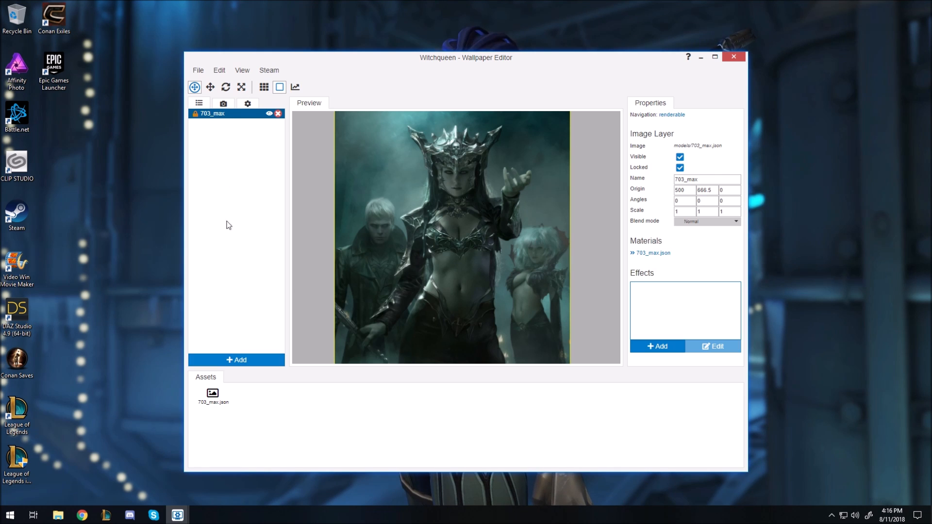
Start adding a renderable and preview the Abstract, Bubbles, Ember, Fire and Fireworks presets
click(244, 362)
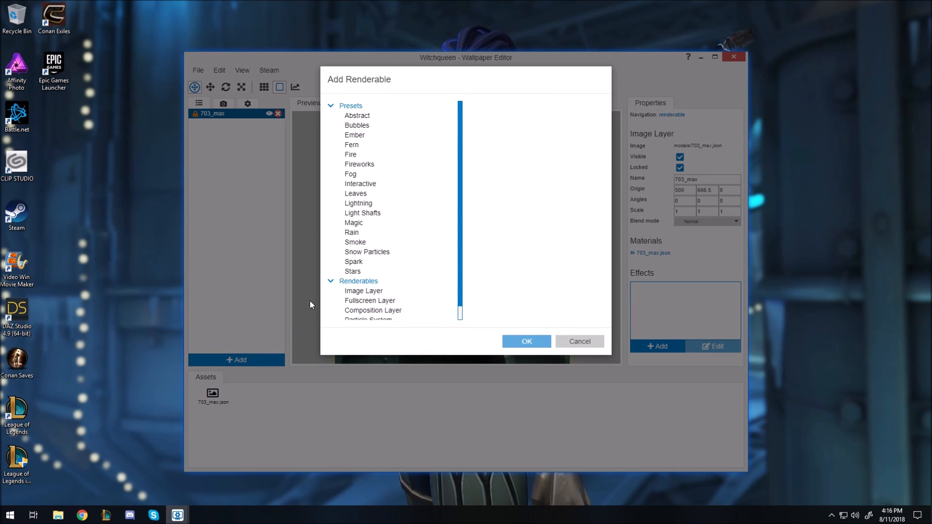
click(371, 118)
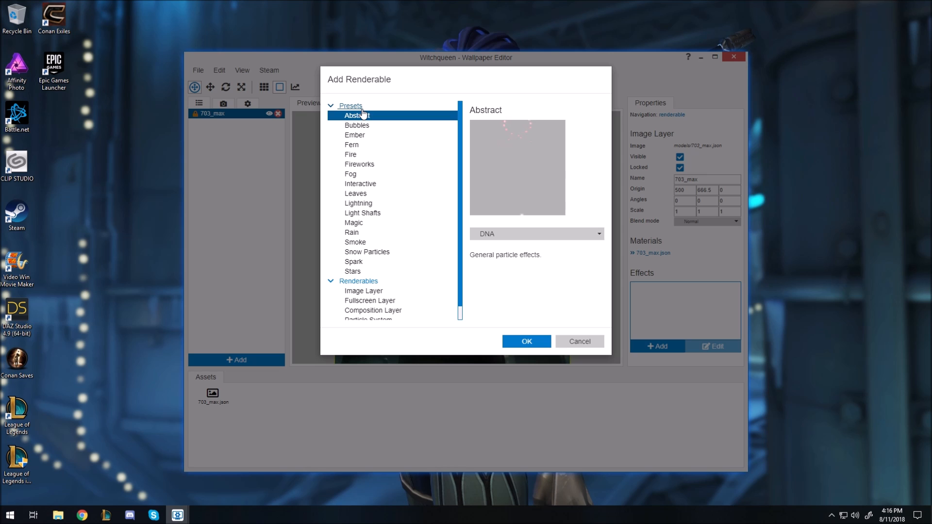
click(367, 128)
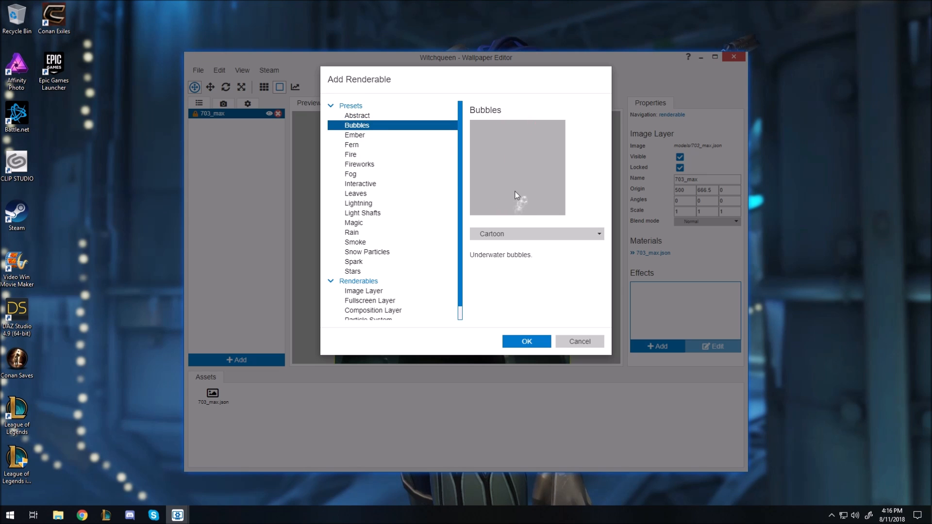
click(354, 145)
click(367, 138)
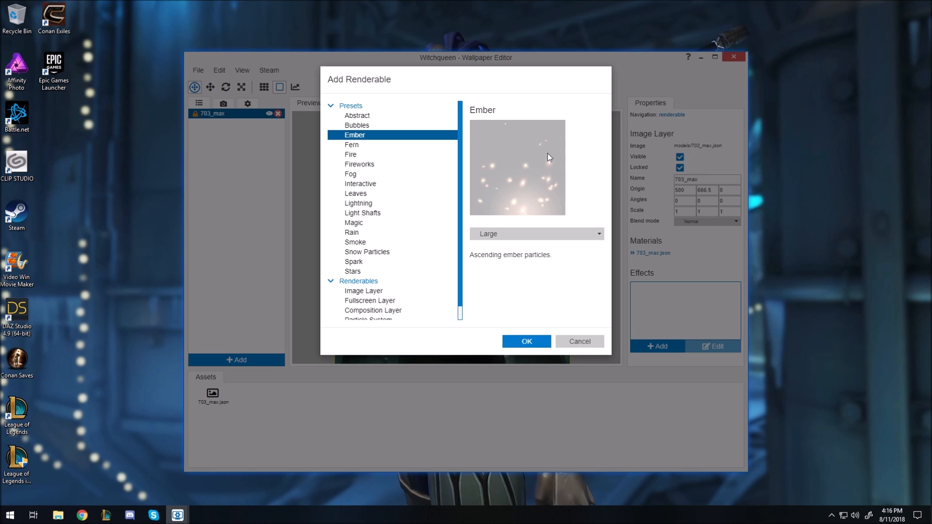
click(359, 154)
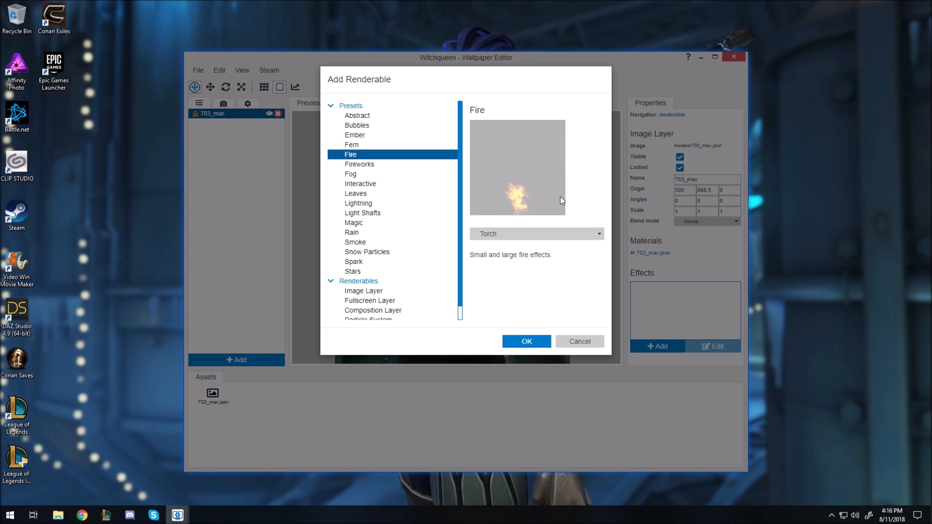
click(437, 165)
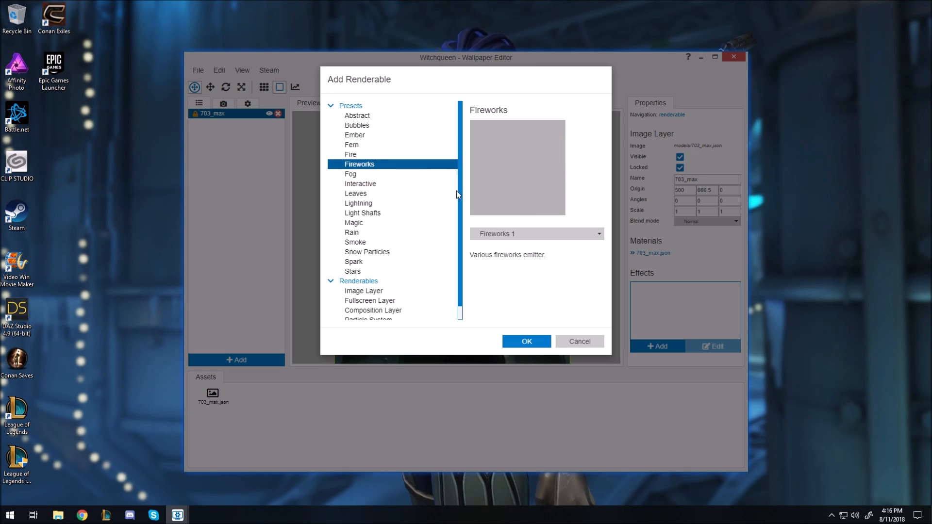
Add the Fog preset in its Fog 2 variant as a particle layer above the artwork
click(439, 174)
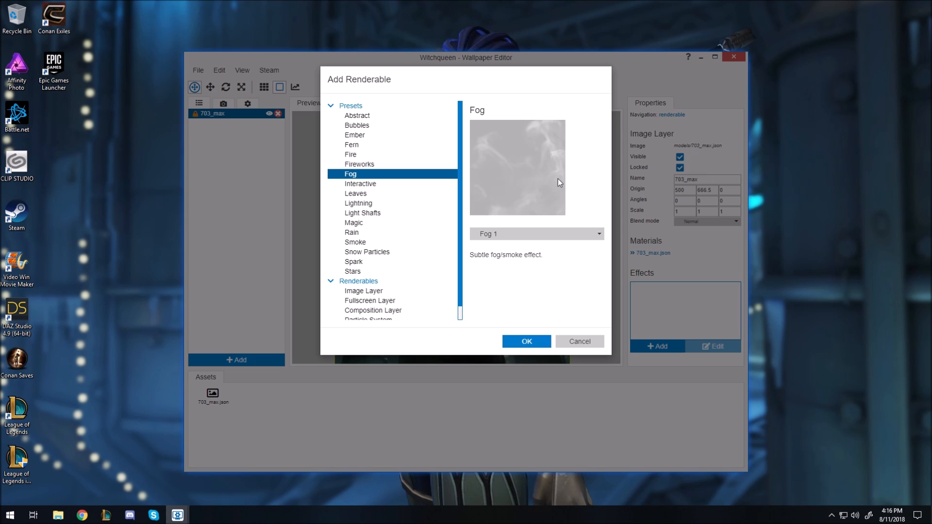
click(599, 232)
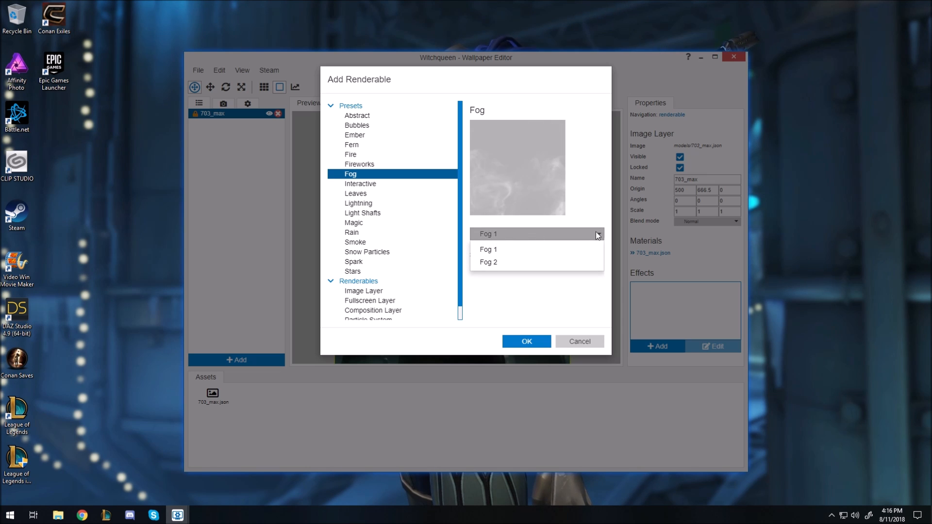
click(496, 262)
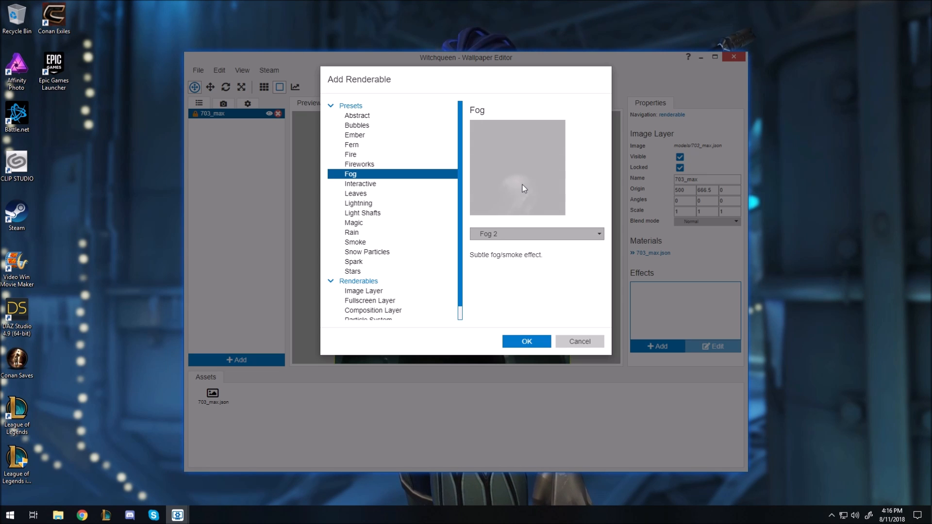
click(537, 342)
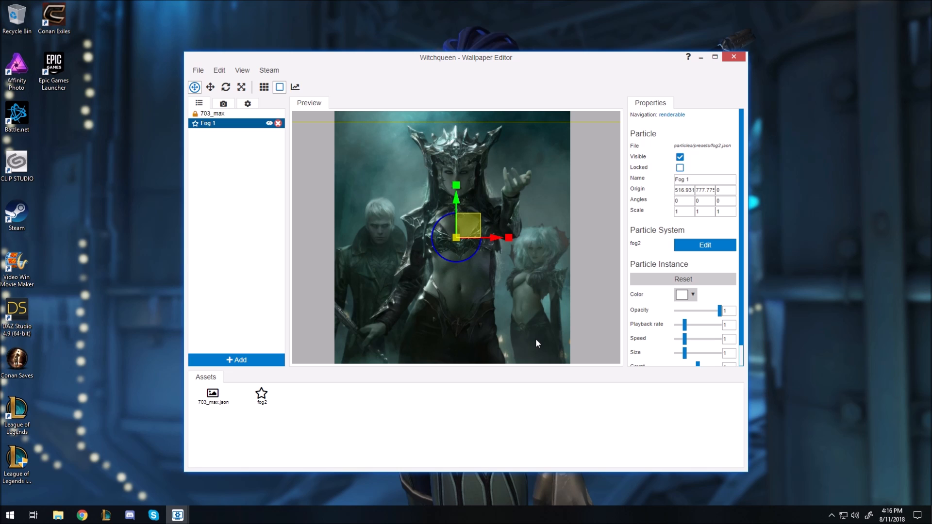
Move the fog down to an origin of about 489, 510, stretch its vertical scale to 1.714 and save the project
scroll(537, 252, down, 2)
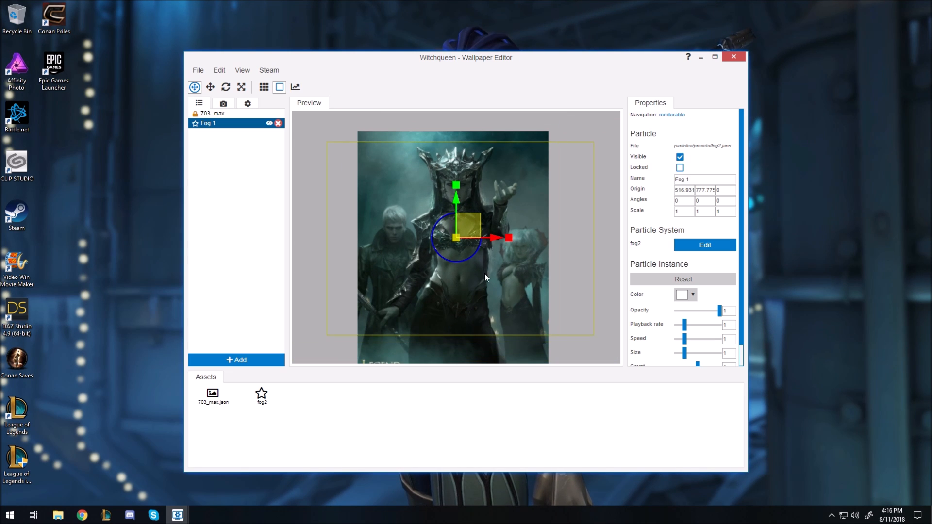
drag(473, 227, 468, 277)
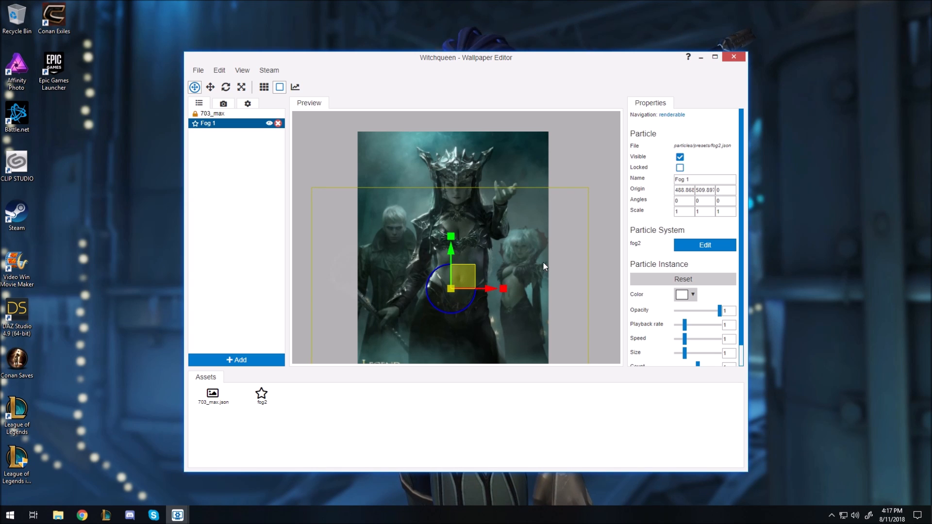
drag(452, 236, 450, 220)
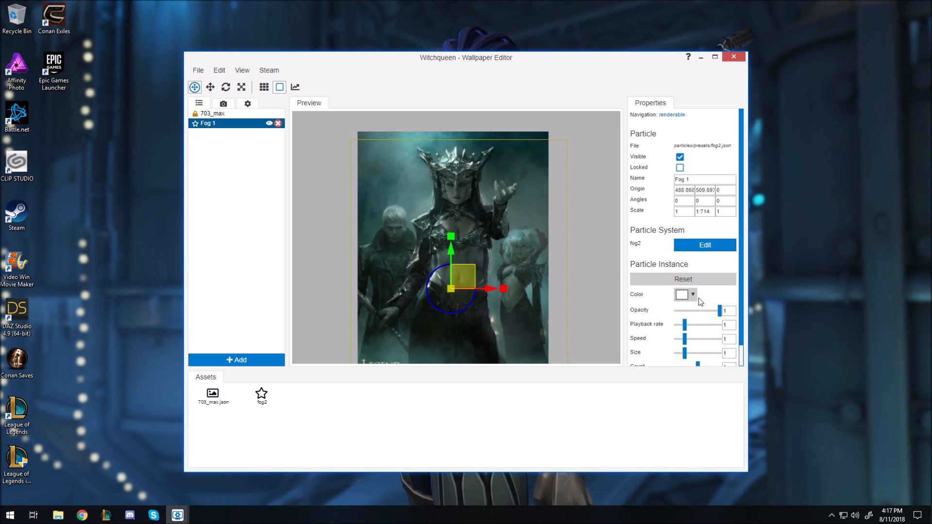
scroll(614, 235, down, 1)
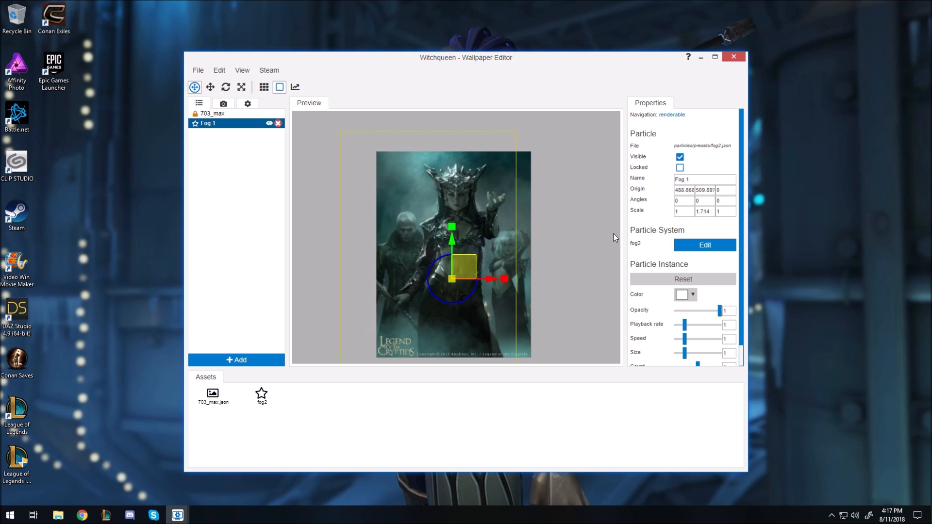
scroll(614, 234, up, 1)
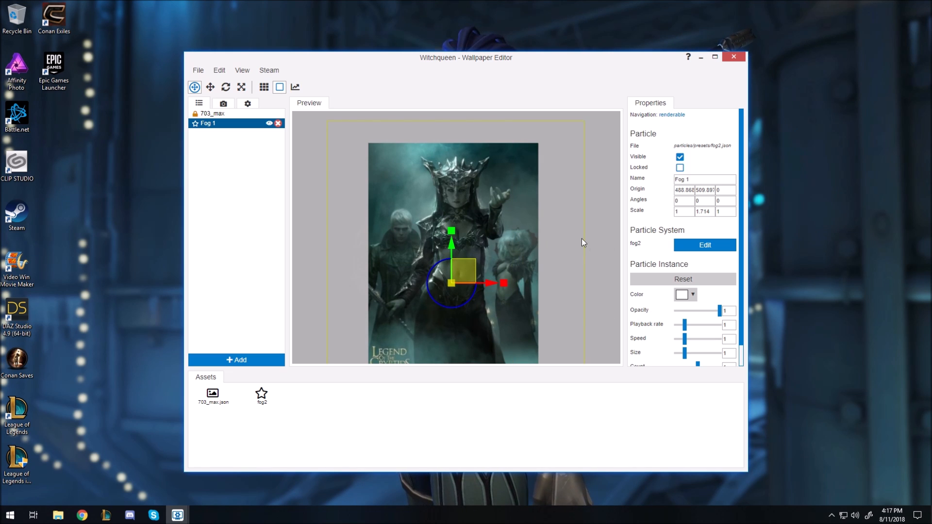
key(ctrl+s)
Try out the grid display and hide the fog layer's bounding outline in the preview
click(264, 88)
click(266, 88)
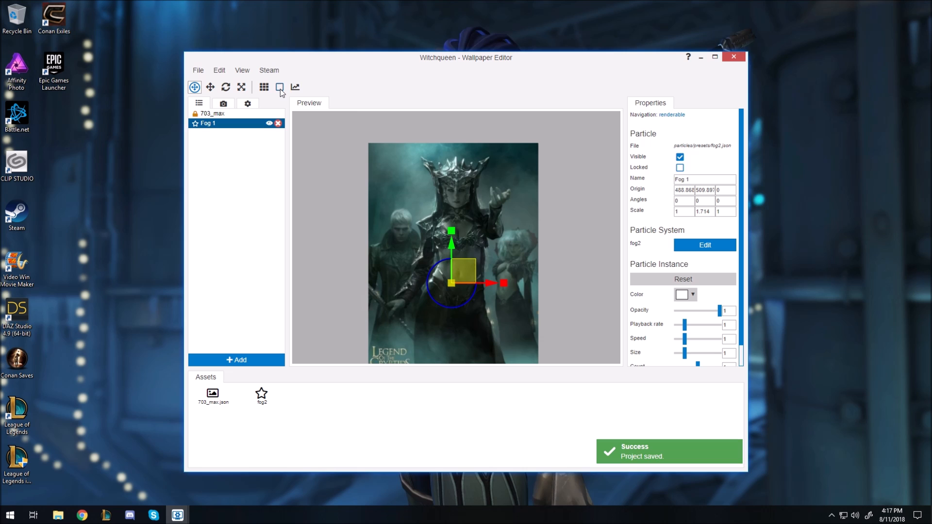
click(280, 88)
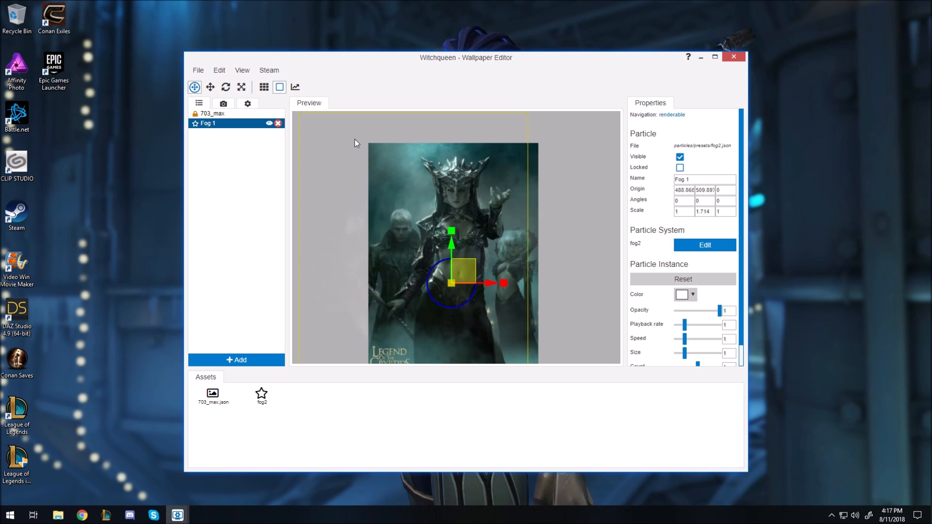
click(280, 87)
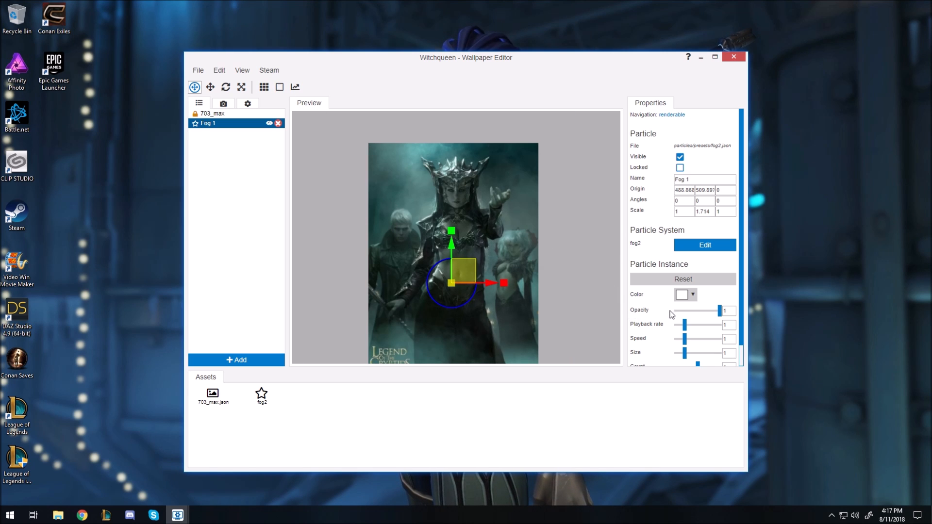
Tint the fog particles green with the color #48e8b0 and save the project
click(695, 295)
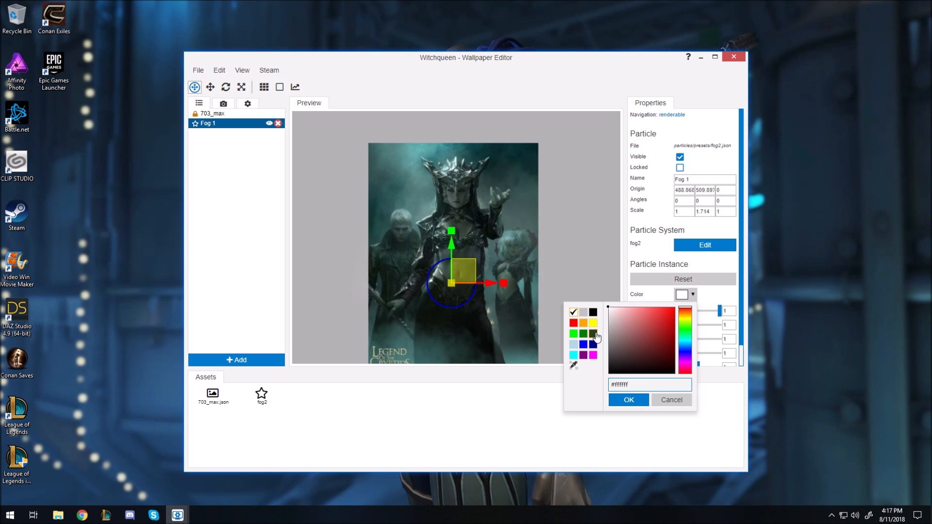
click(689, 336)
click(646, 308)
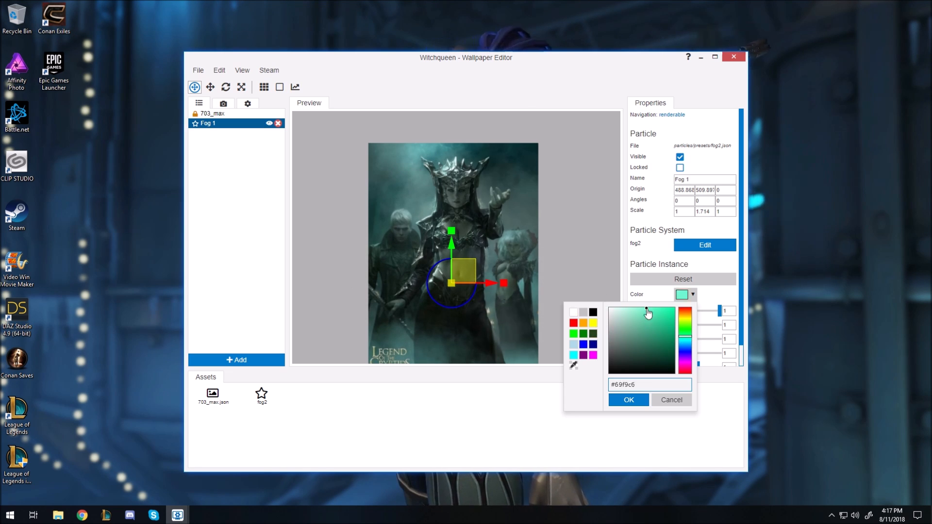
click(649, 313)
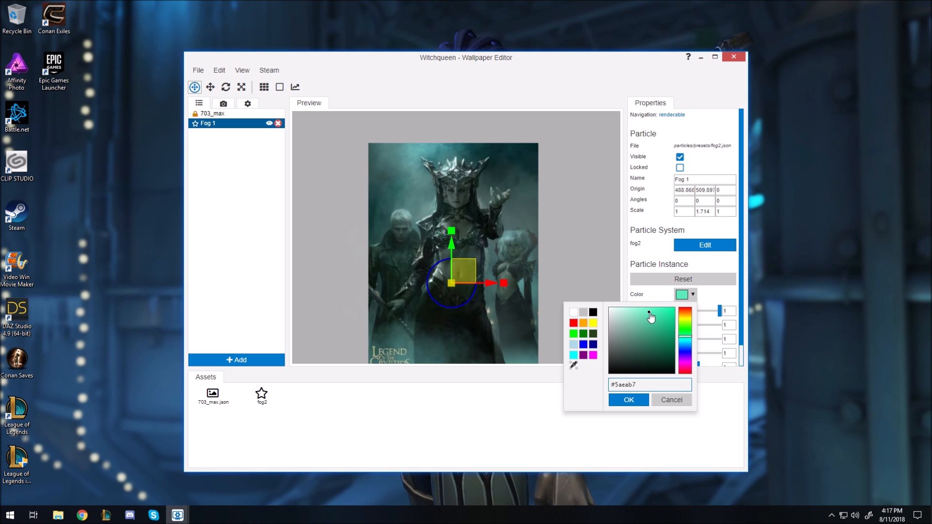
click(654, 313)
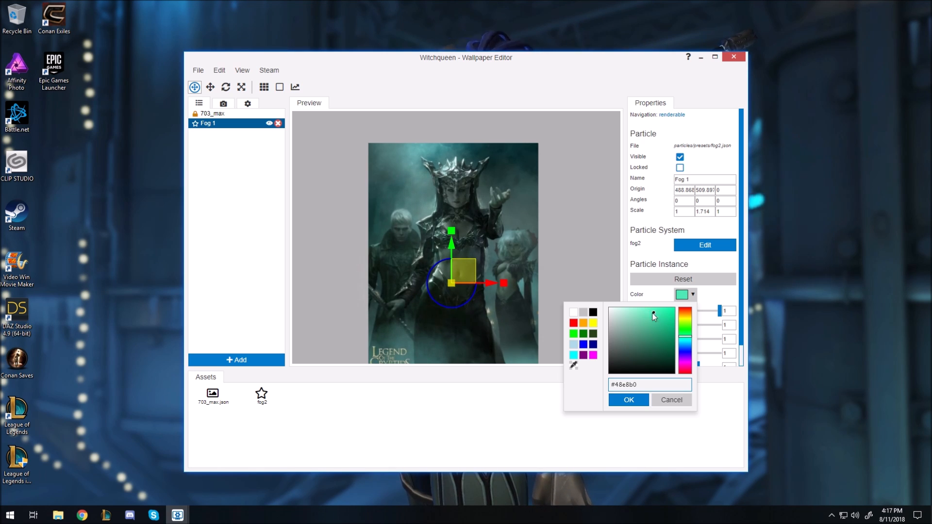
click(623, 403)
scroll(681, 304, down, 1)
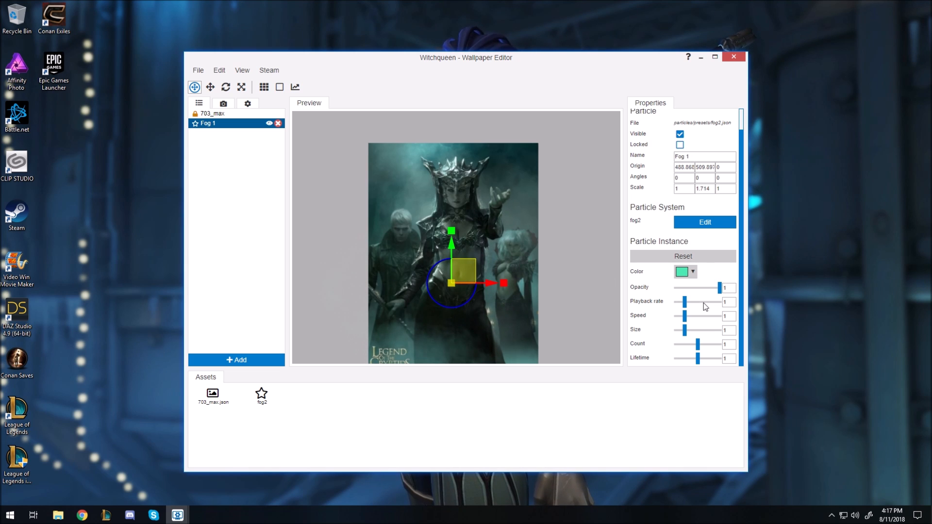
key(ctrl+s)
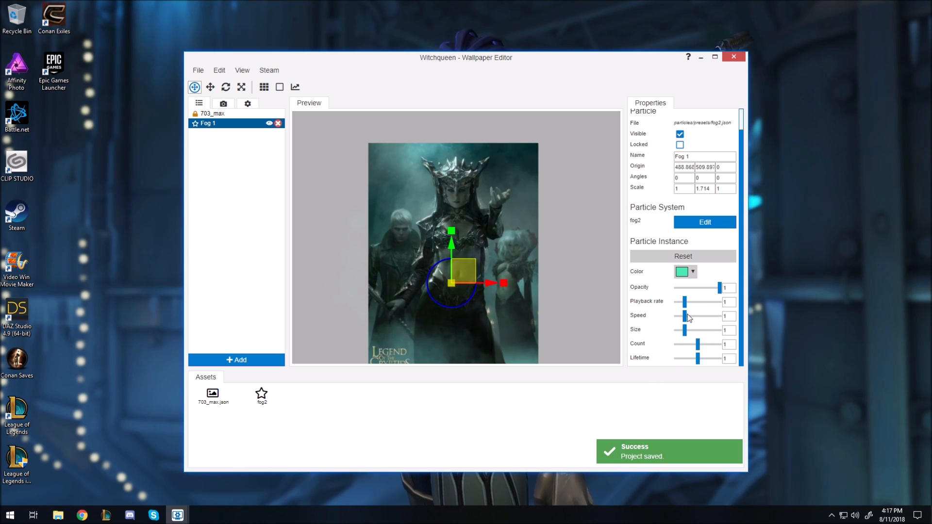
Set the fog's speed to 0.33, playback rate to 0.34, count to 0.41 and lifetime to 1.62
drag(698, 319, 704, 320)
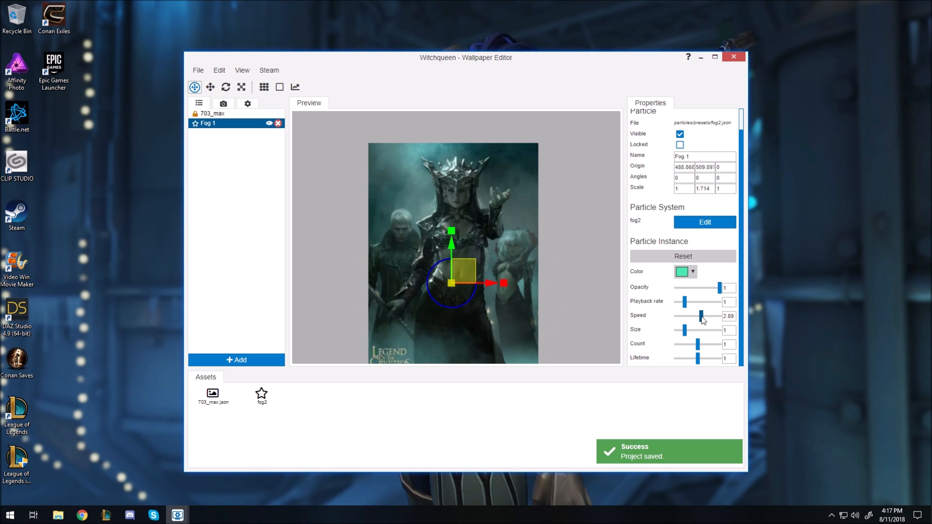
drag(704, 320, 681, 322)
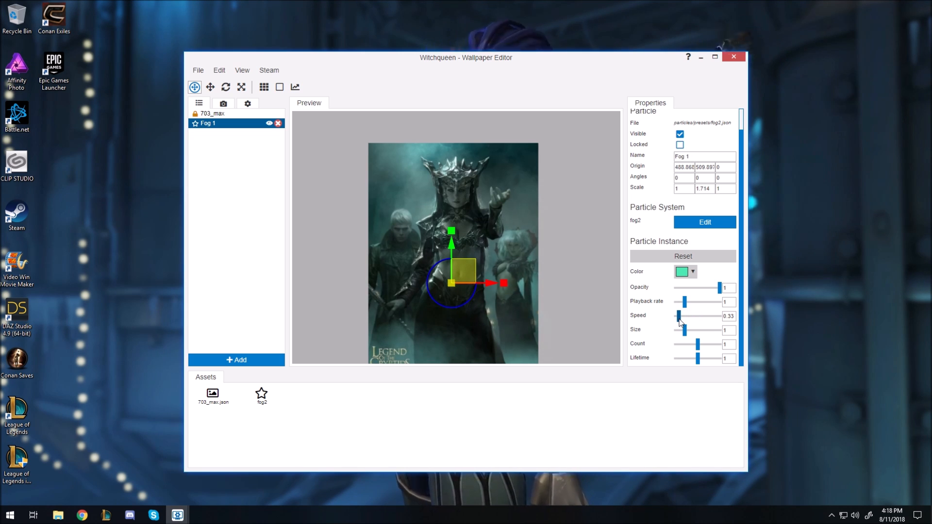
mouse_move(720, 291)
mouse_down()
mouse_move(680, 291)
mouse_move(721, 290)
mouse_up()
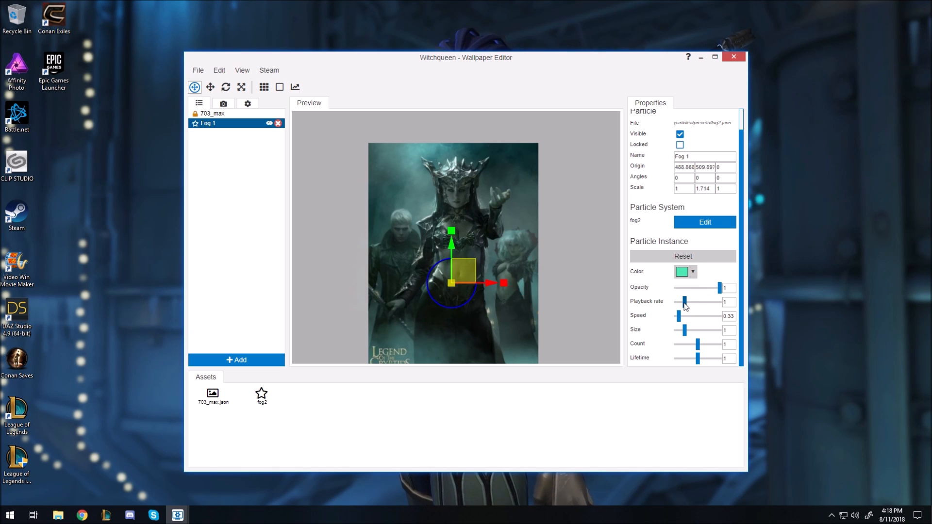
mouse_move(684, 301)
mouse_down()
mouse_move(710, 302)
mouse_move(679, 311)
mouse_up()
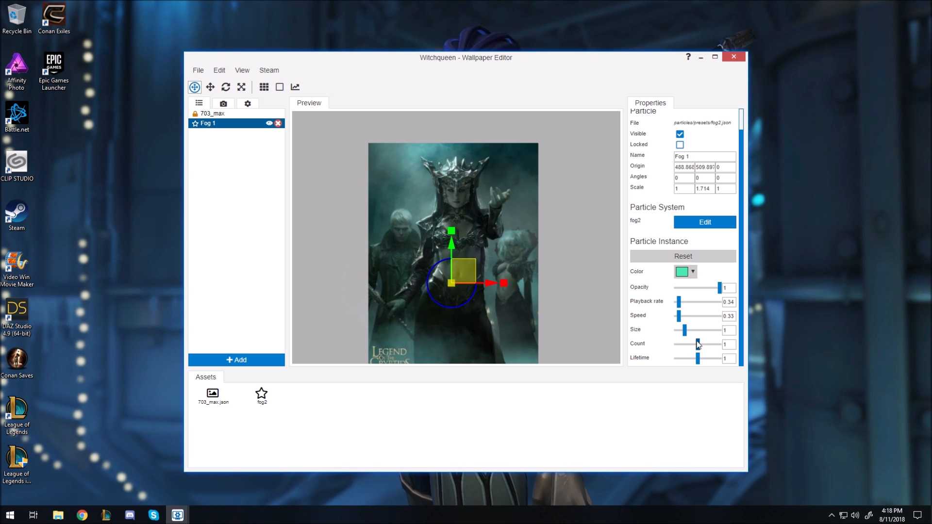
drag(705, 346, 712, 342)
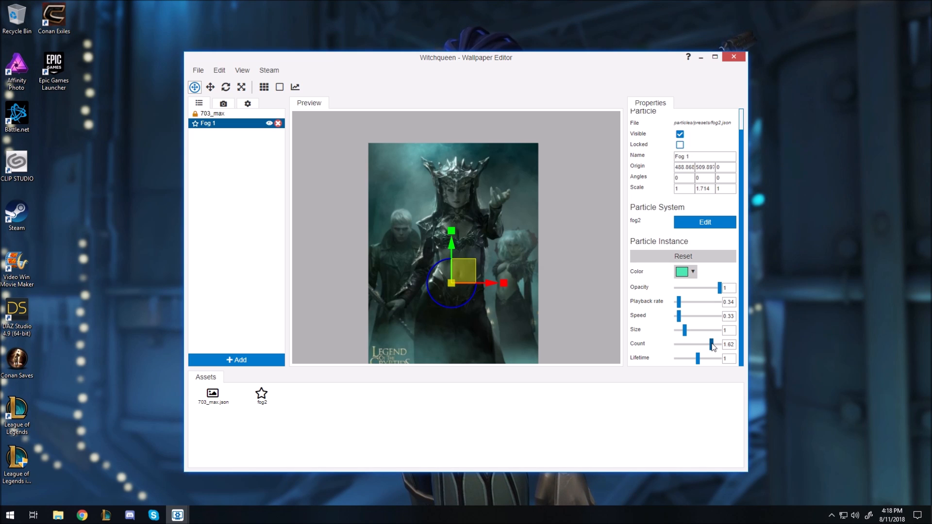
drag(712, 345, 689, 346)
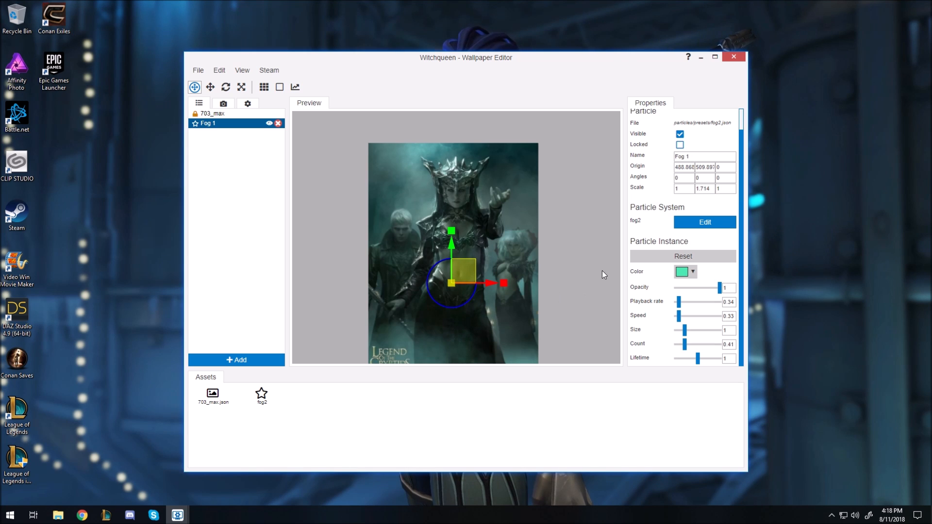
drag(698, 359, 713, 365)
Rescale the fog to 1.057 horizontally and 2.402 vertically, and shift its horizontal origin to about 512
drag(507, 287, 529, 282)
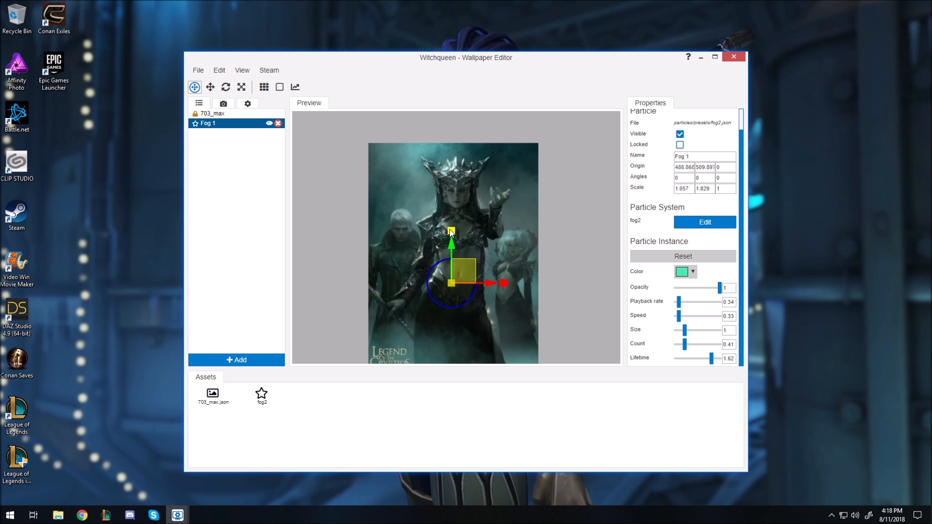
mouse_move(467, 270)
mouse_down()
mouse_move(462, 295)
mouse_move(476, 281)
mouse_move(465, 263)
mouse_move(470, 269)
mouse_up()
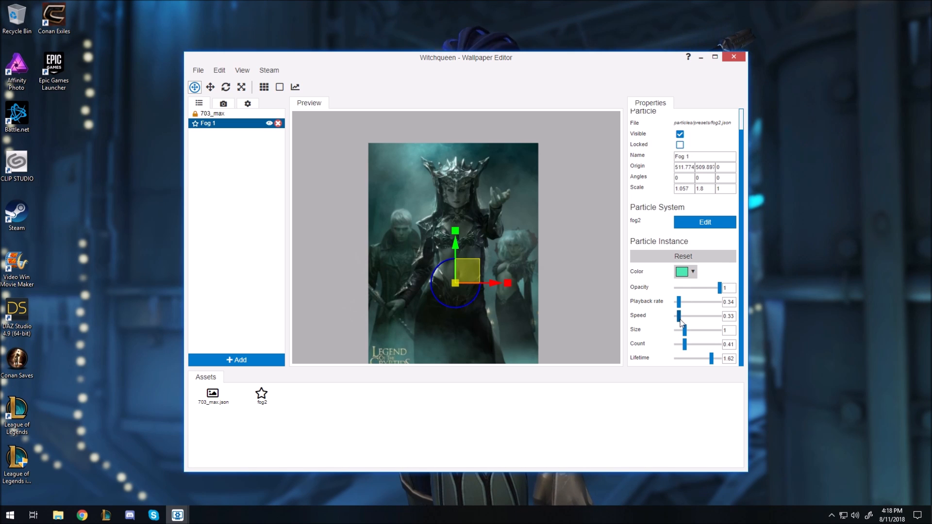
click(270, 123)
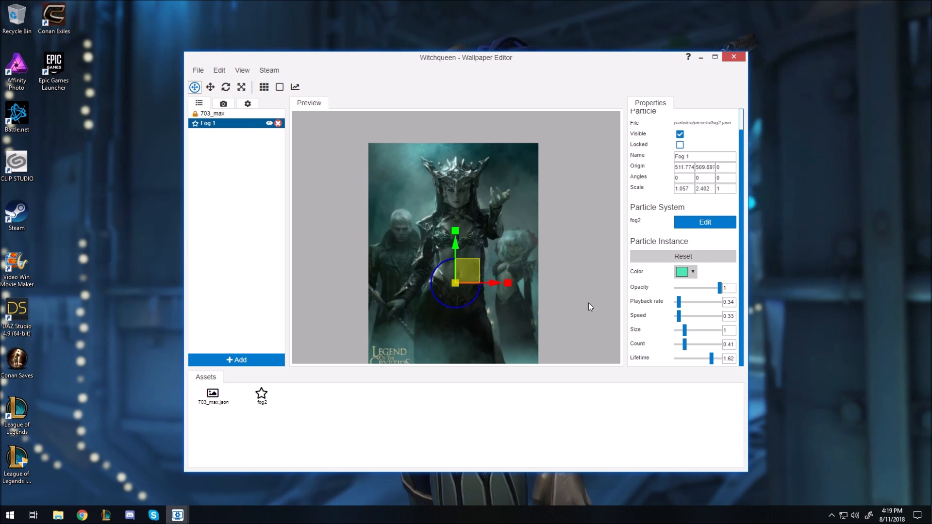
Set the fog2 particle material's overbright to 1.77 in the Particle Editor, apply it and save the project
click(710, 224)
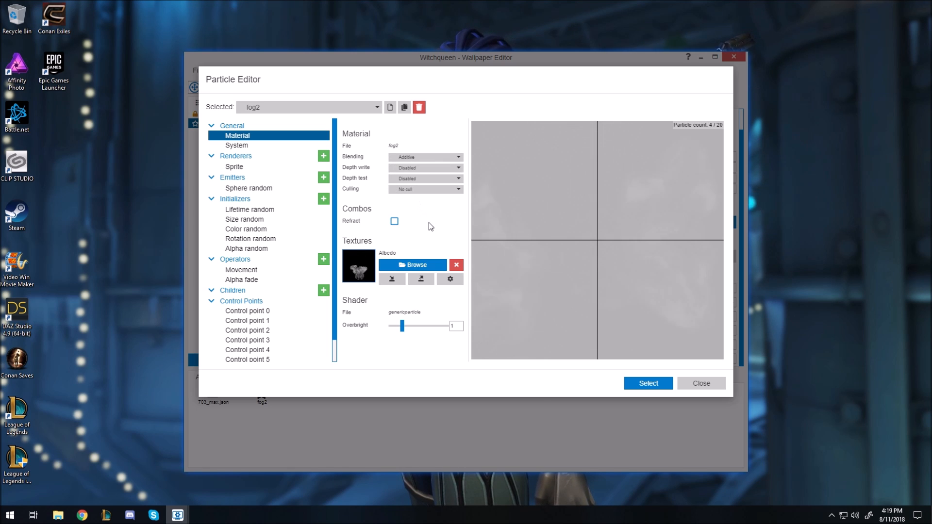
key(ctrl+s)
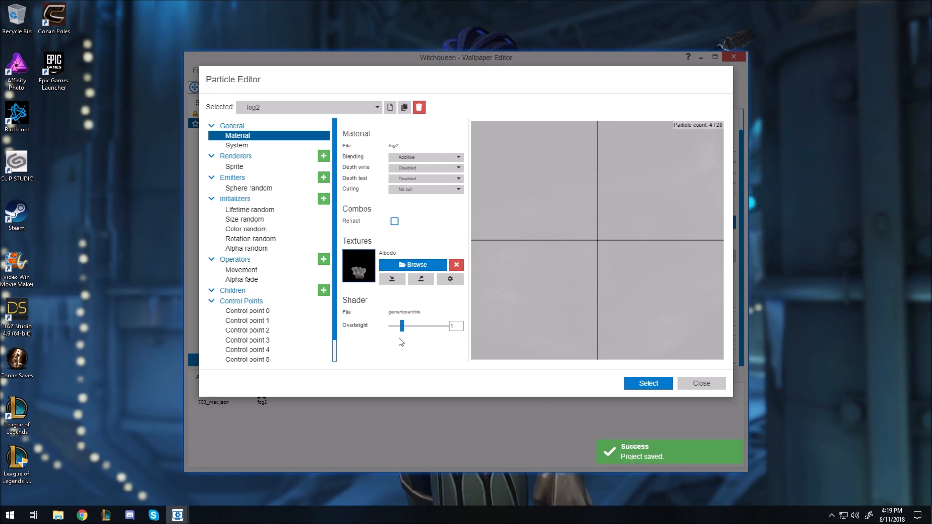
drag(402, 326, 411, 330)
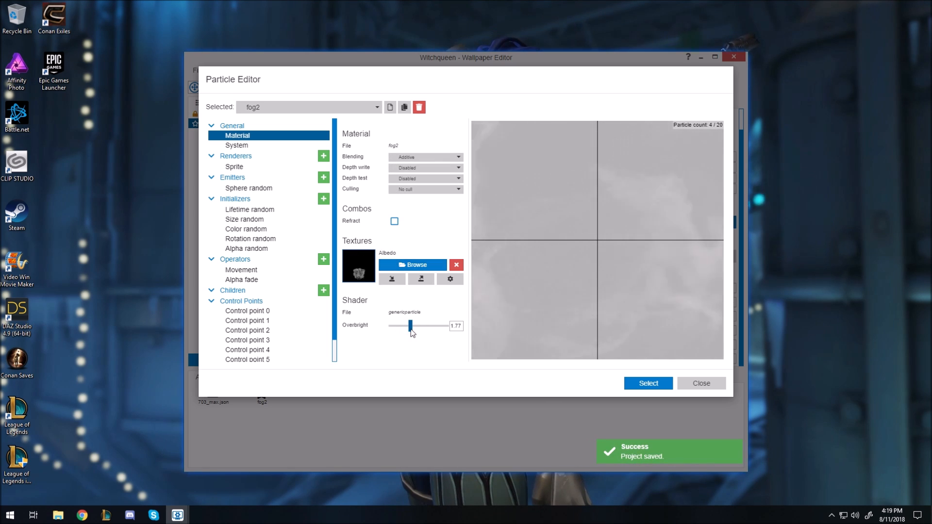
click(649, 384)
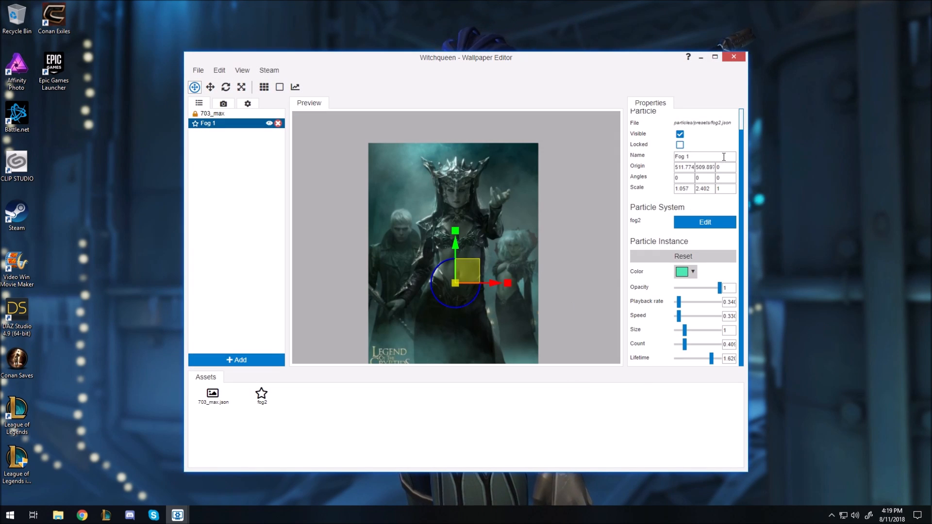
scroll(723, 156, up, 1)
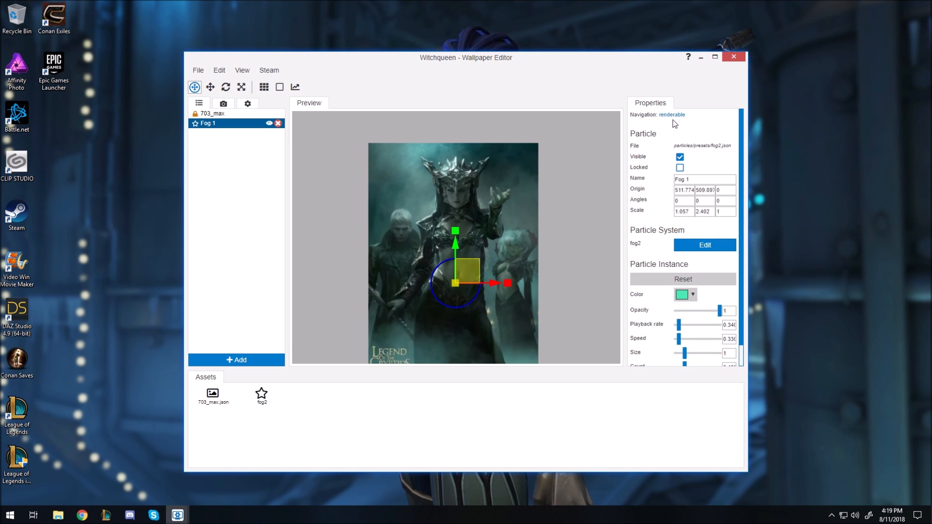
key(ctrl+s)
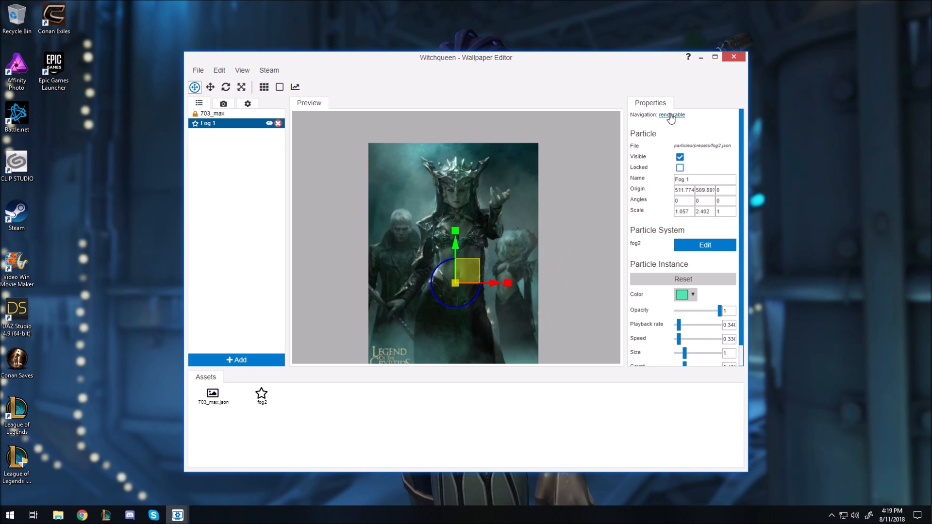
Delete the existing fog layer and add a new Fog preset of the Fog 1 variant in its place
click(233, 113)
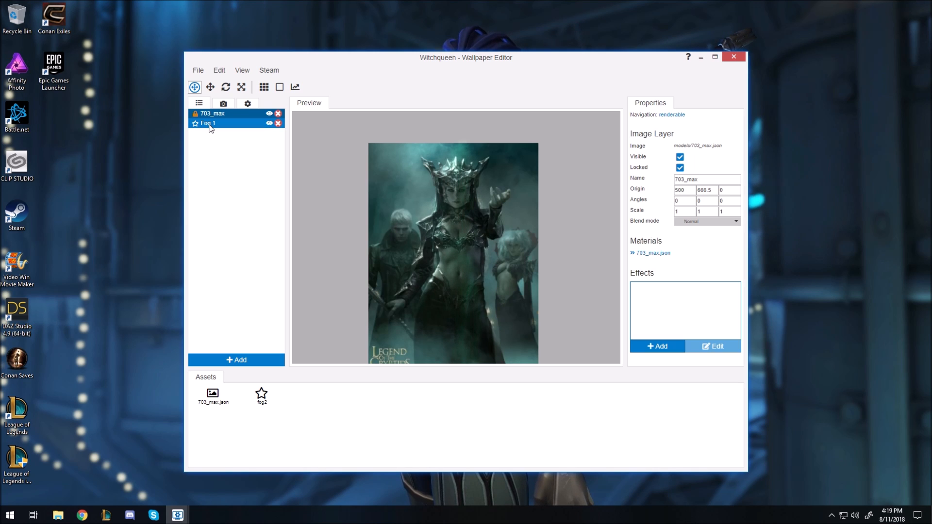
click(209, 125)
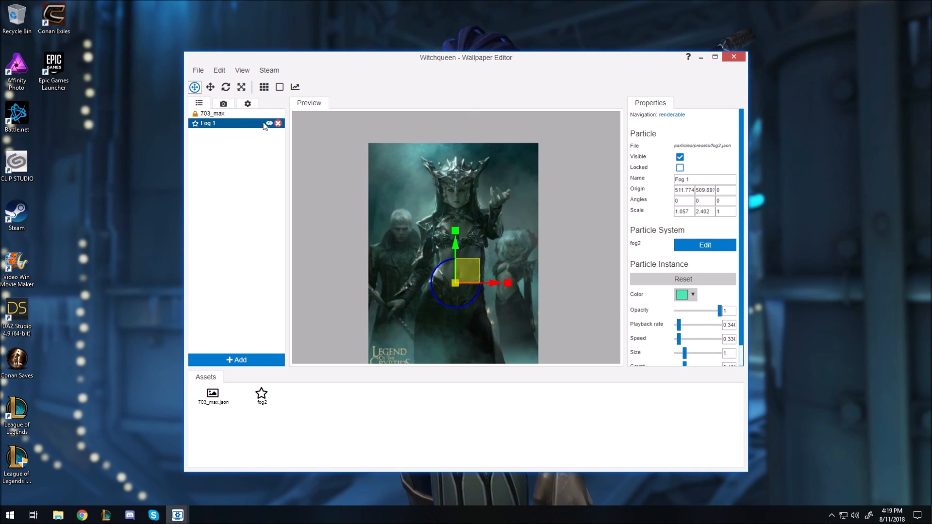
click(278, 124)
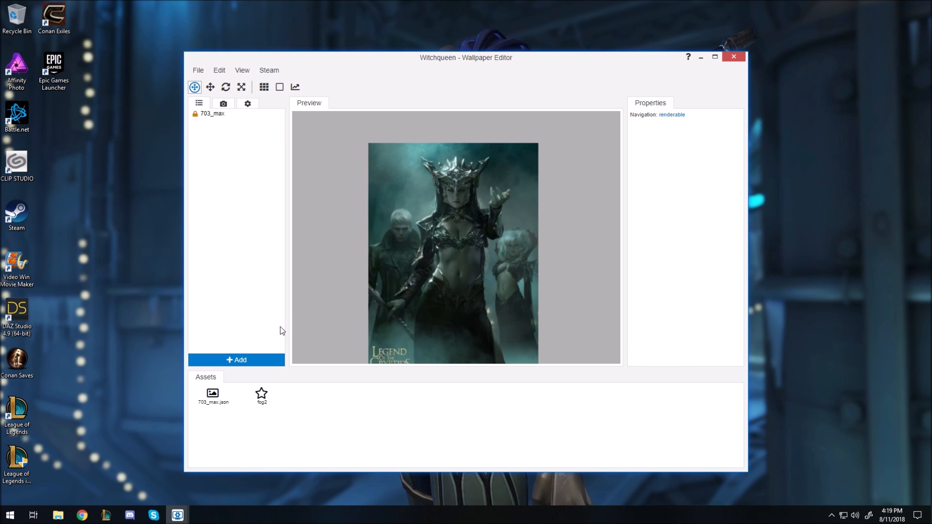
click(253, 364)
click(365, 176)
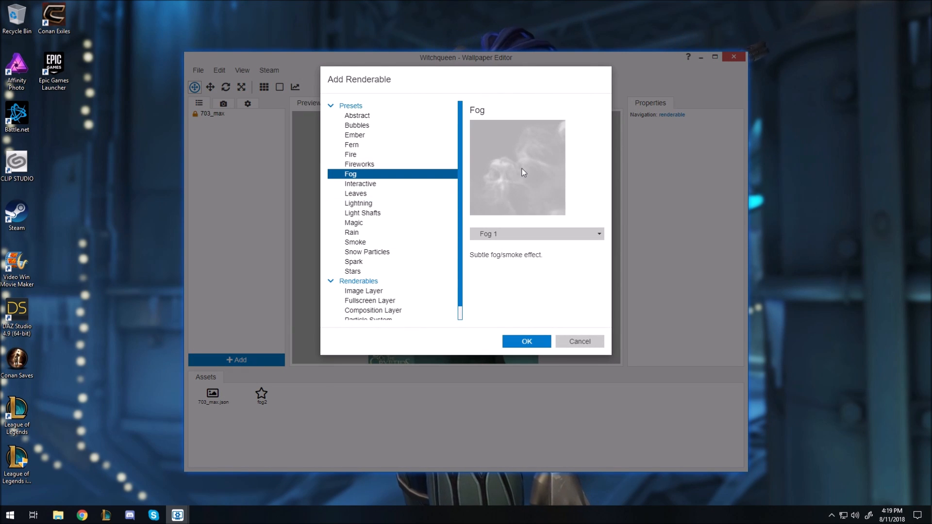
click(525, 342)
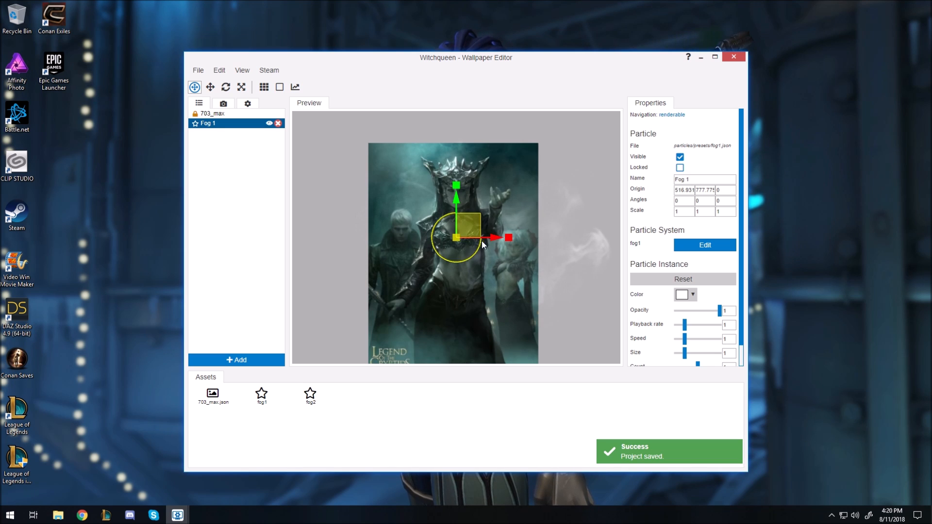
Scale the new fog to about 1.086 horizontally and 1.315 vertically, and move its origin to about 508, 557
drag(456, 186, 453, 167)
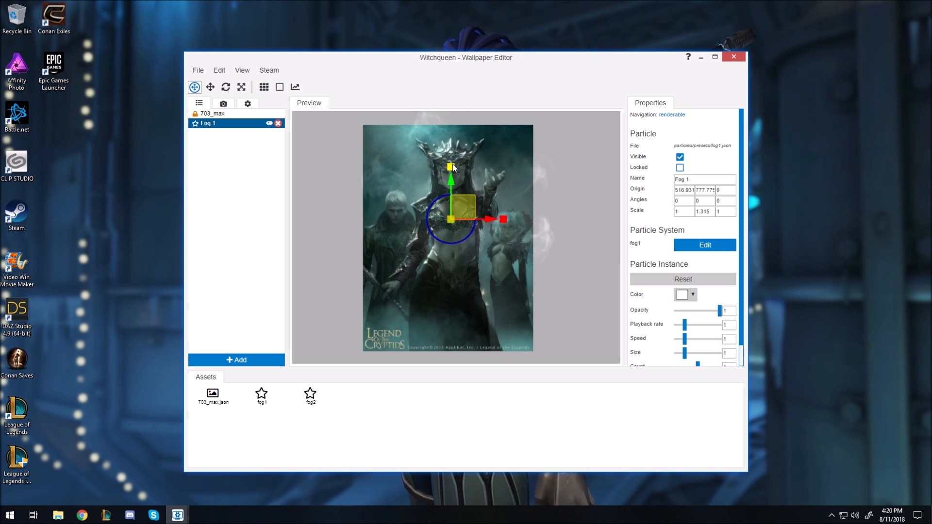
drag(464, 206, 463, 247)
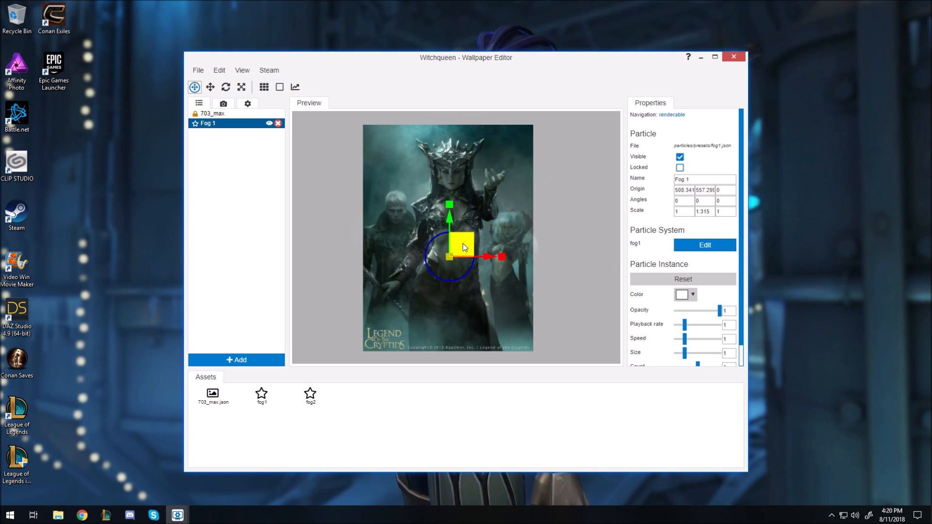
mouse_move(494, 261)
mouse_down()
mouse_move(558, 258)
mouse_move(494, 258)
mouse_move(502, 264)
mouse_up()
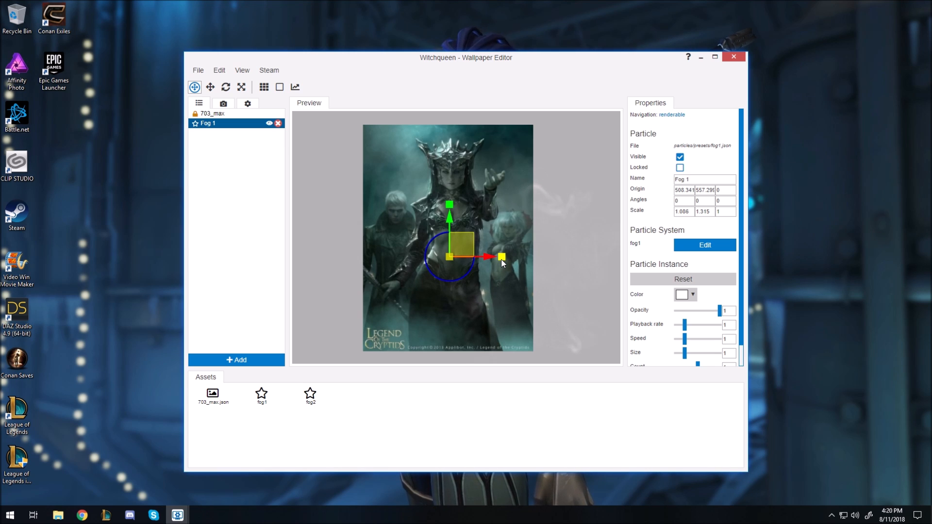
Tint the new fog particles pale turquoise with the color #88f7df
click(694, 295)
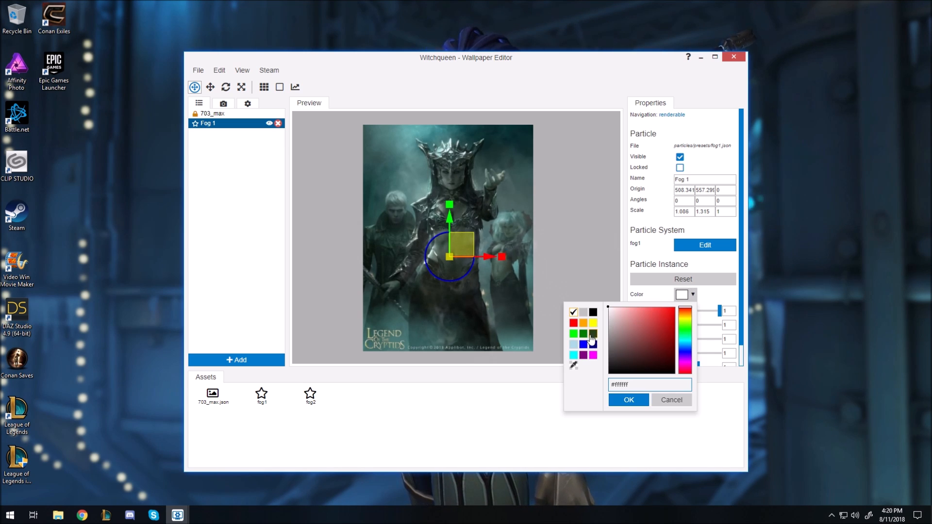
click(687, 336)
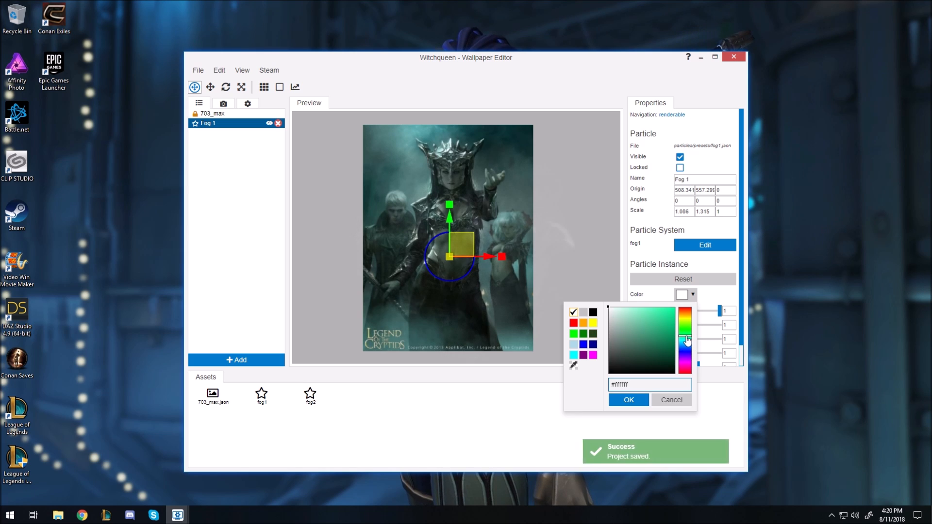
click(645, 312)
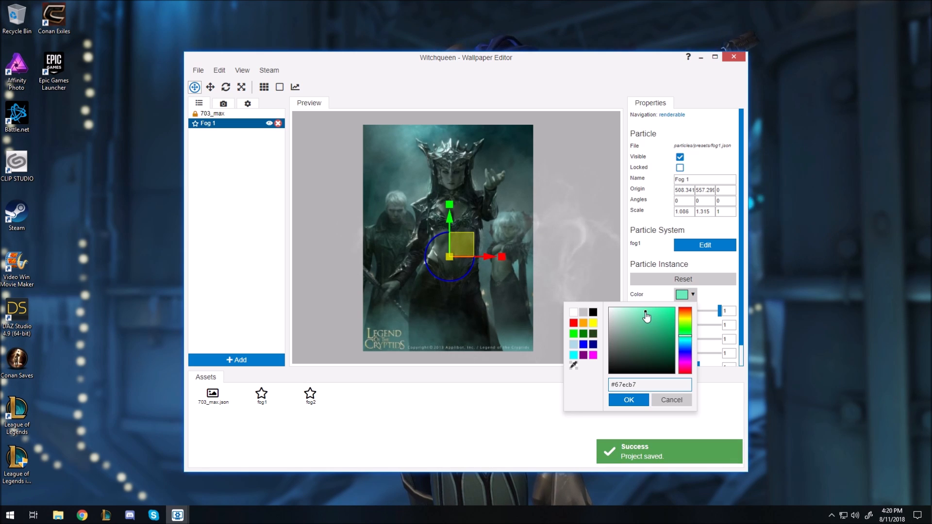
click(648, 315)
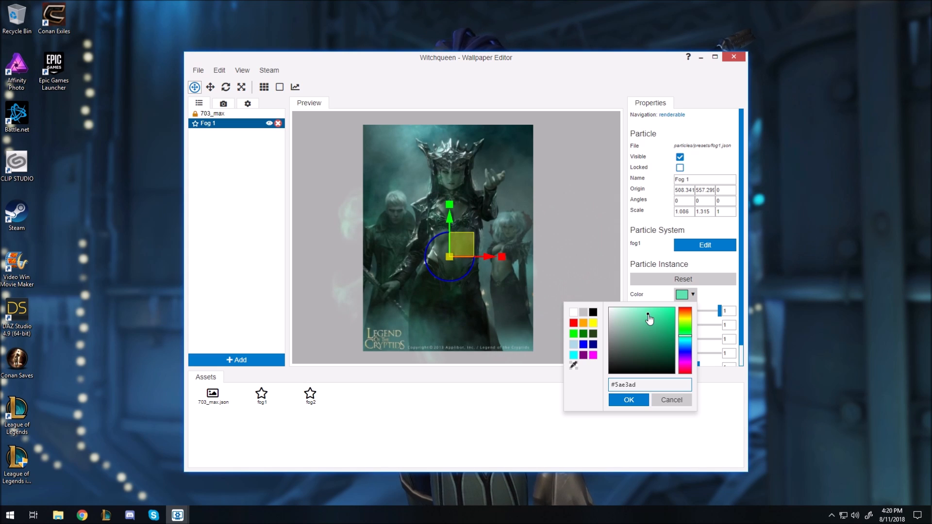
click(638, 309)
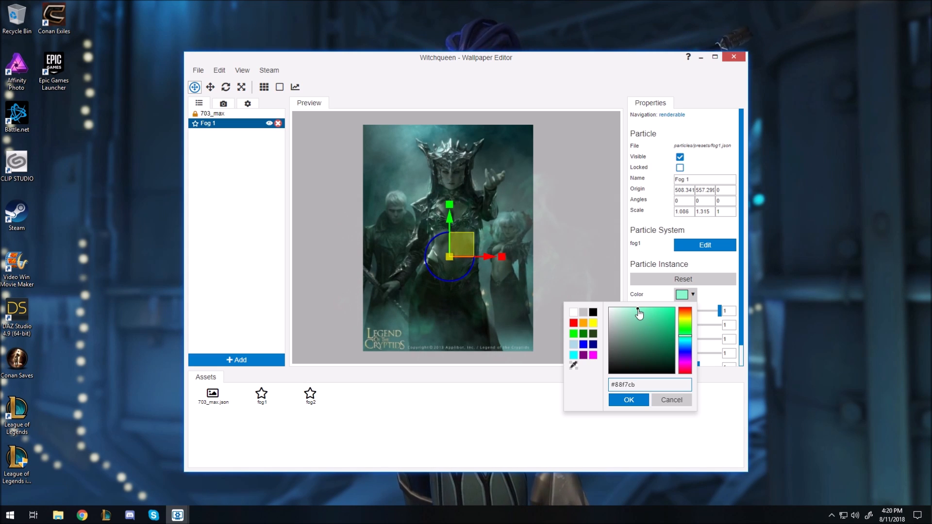
click(689, 338)
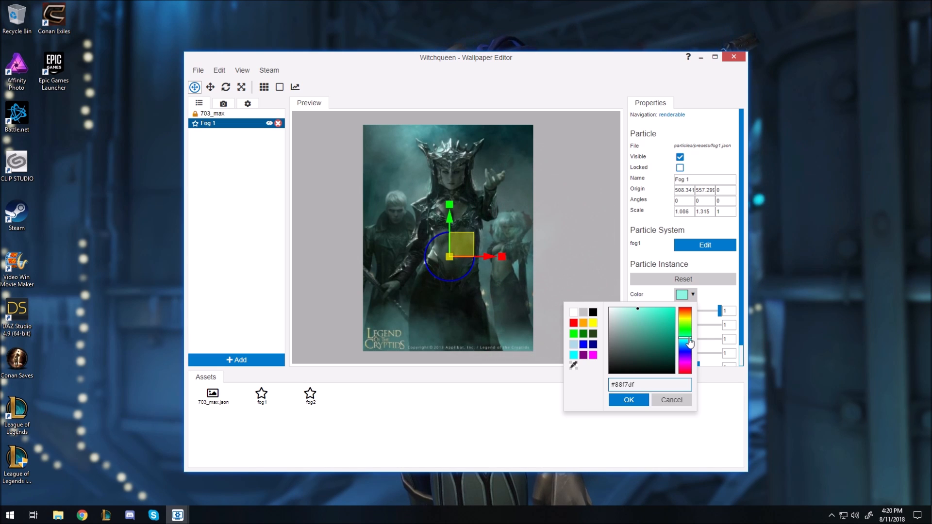
click(628, 400)
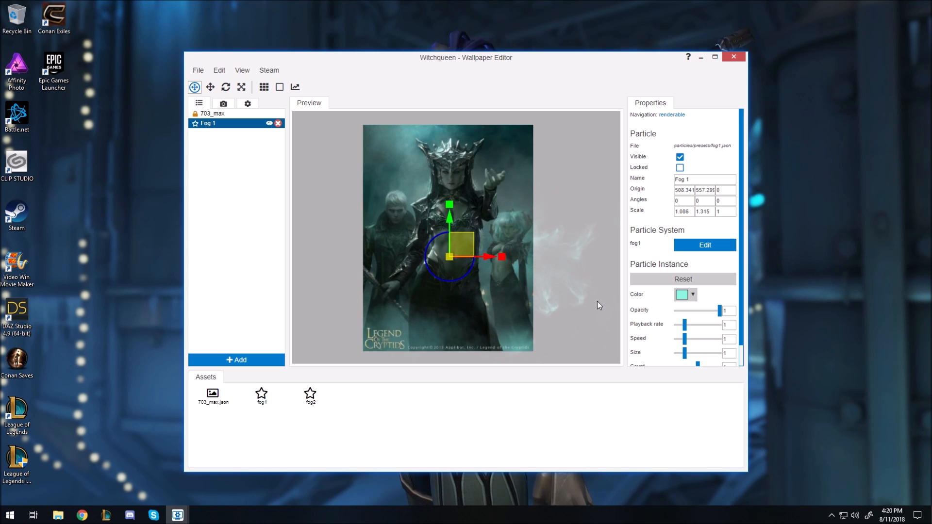
Save the project, preview the Foliage Sway, Pulse and Scroll effects, and add the Shake effect to the 703_max image layer
ctrl+click(226, 113)
click(229, 166)
key(ctrl+s)
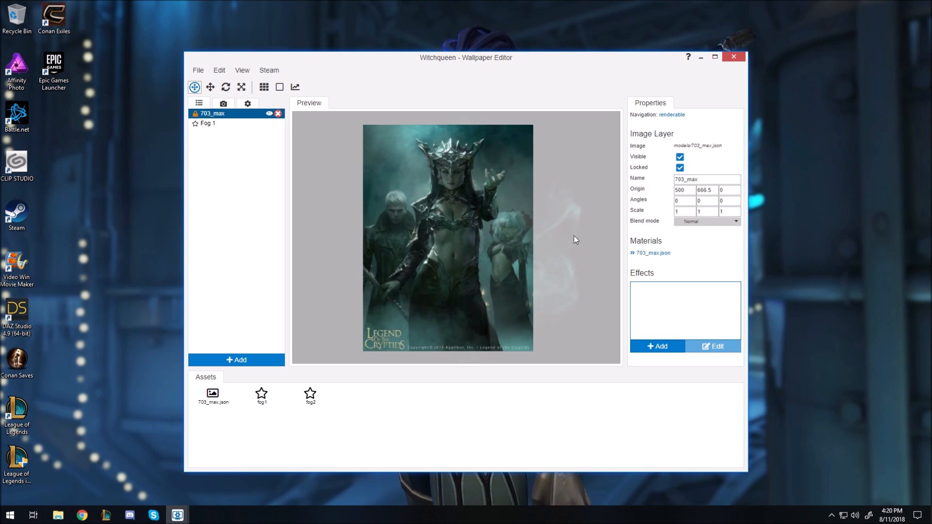
click(660, 348)
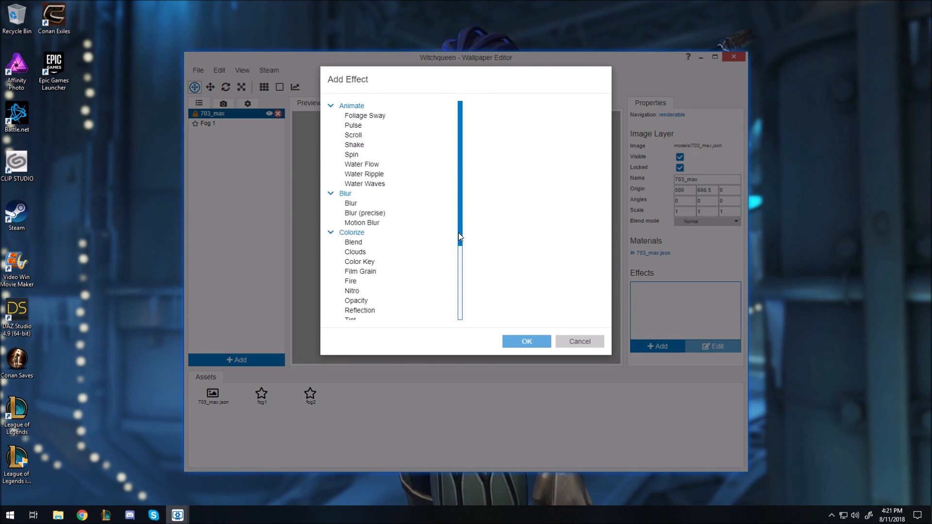
click(416, 145)
click(373, 119)
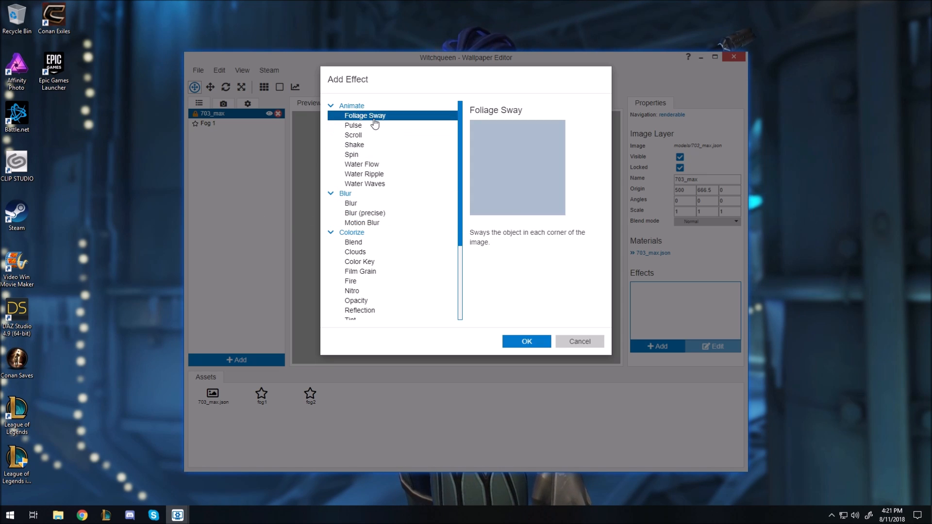
click(352, 128)
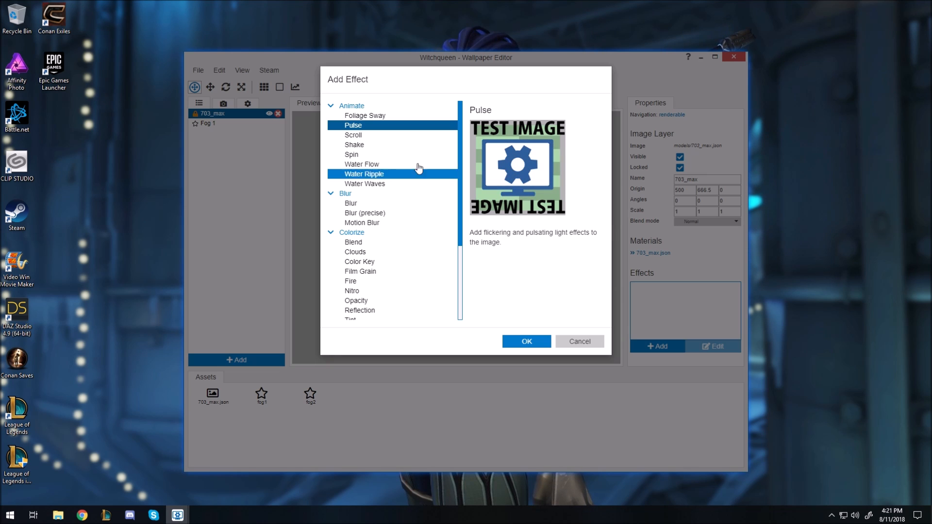
click(360, 137)
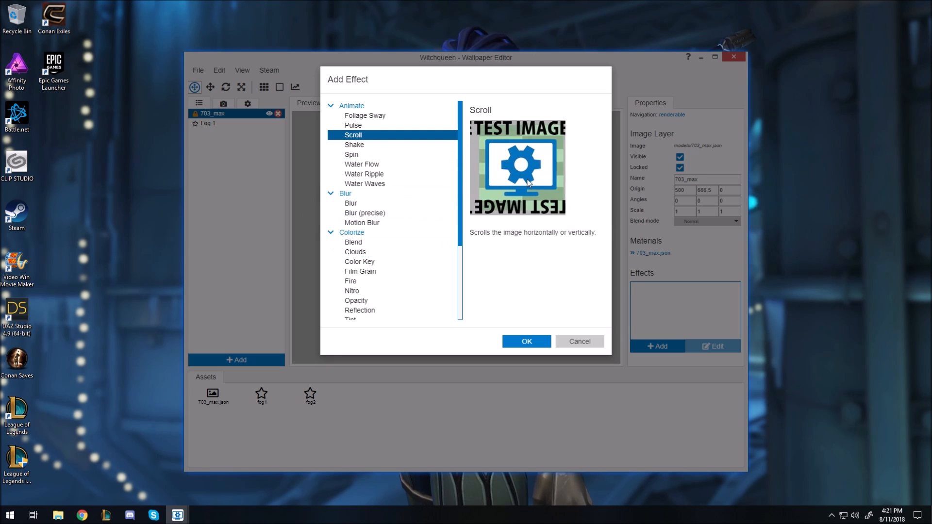
click(354, 145)
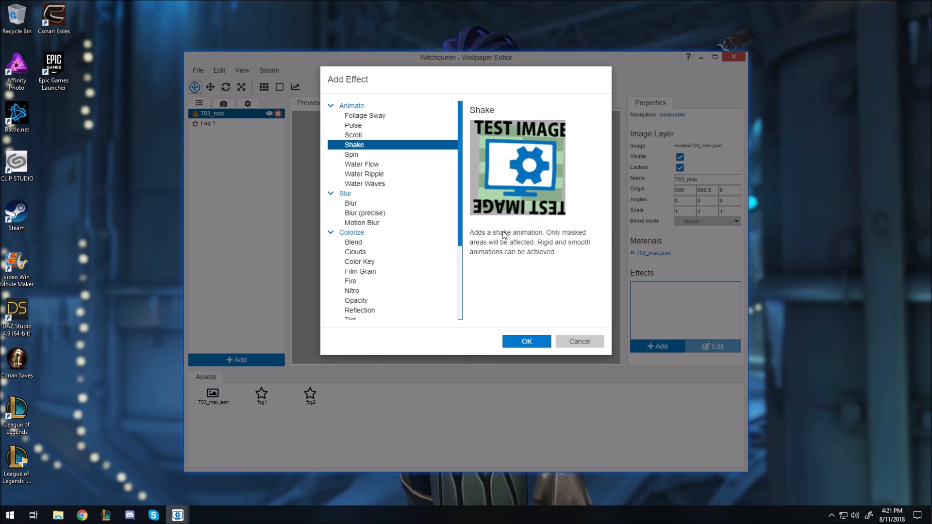
click(533, 346)
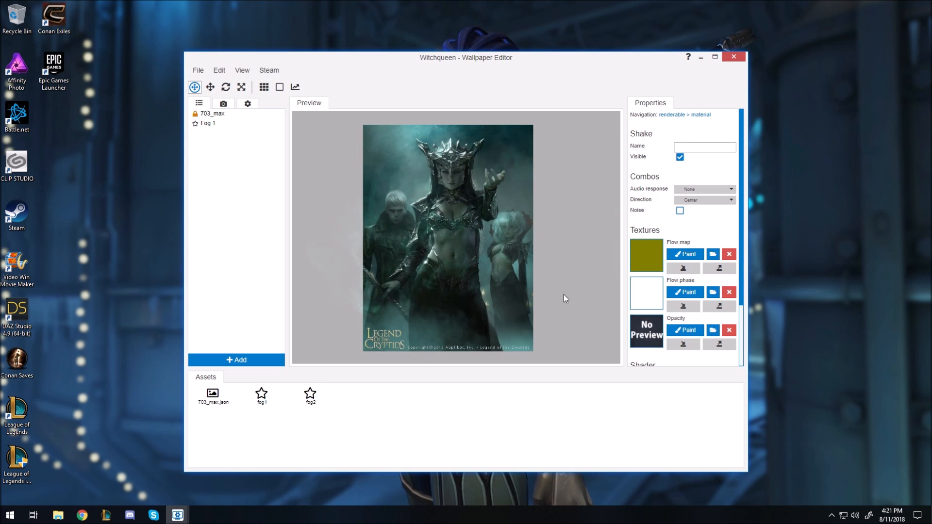
Name the Shake effect "Breathing" and save the project
click(701, 146)
text(Breathing)
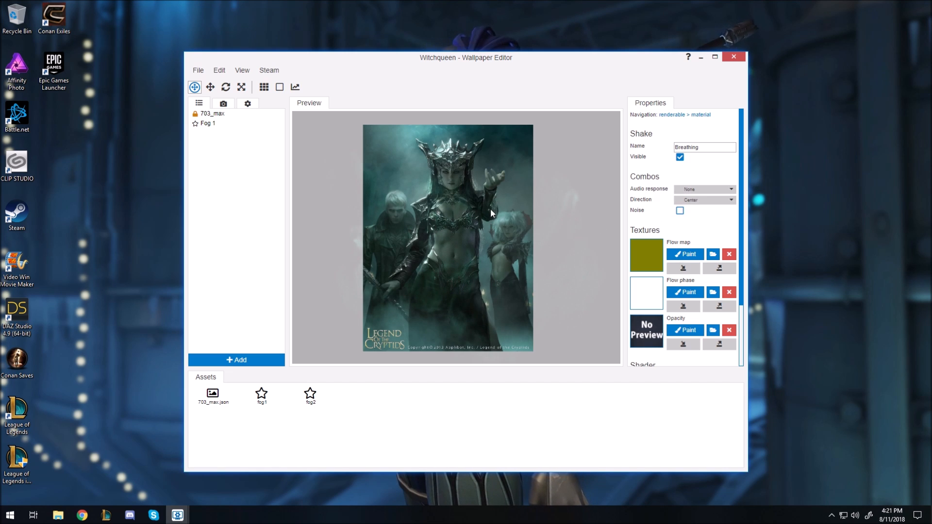
key(ctrl+s)
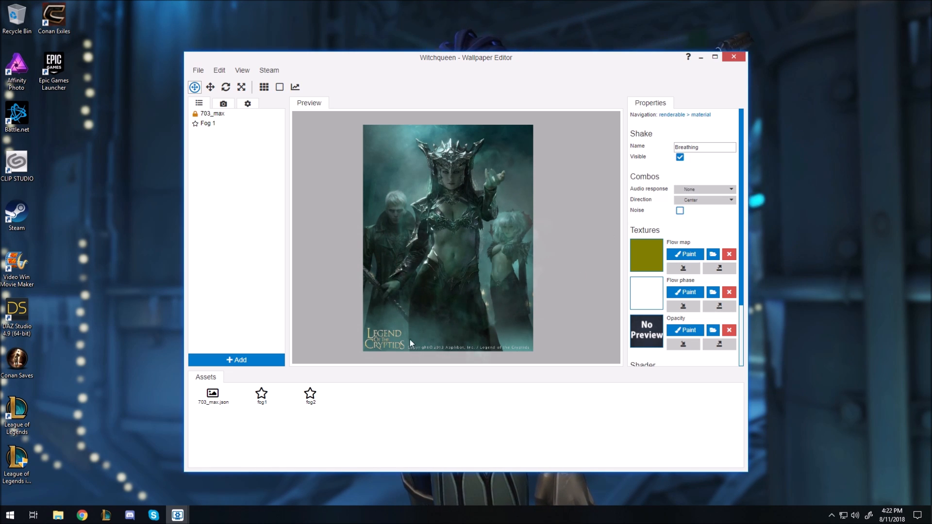
click(310, 395)
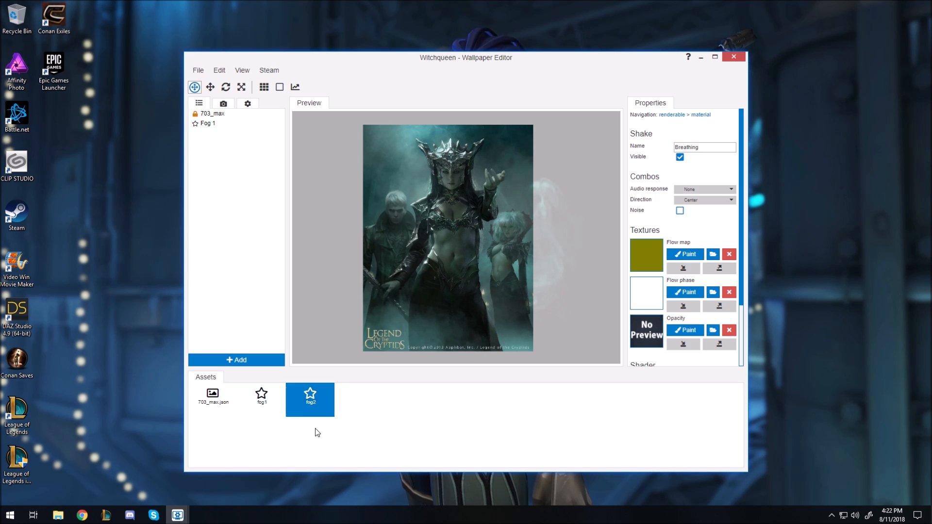
click(205, 404)
click(318, 404)
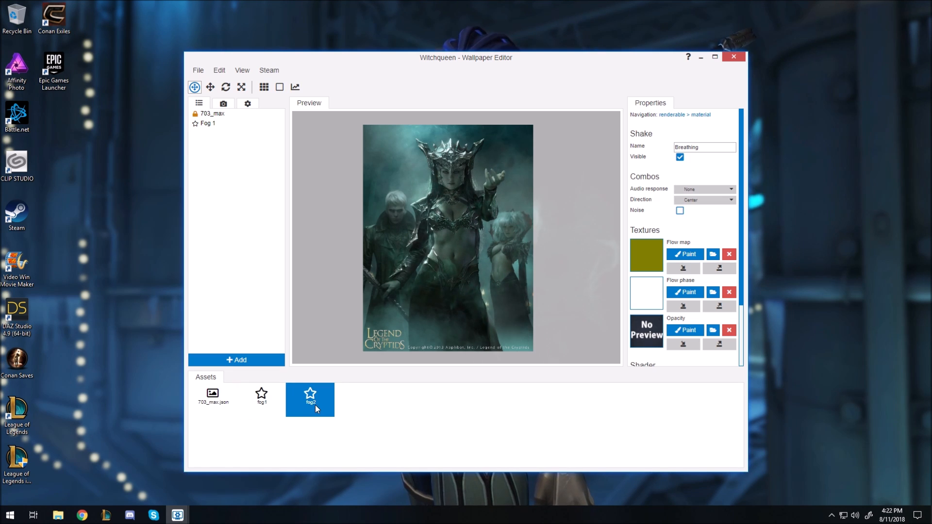
click(267, 403)
click(365, 406)
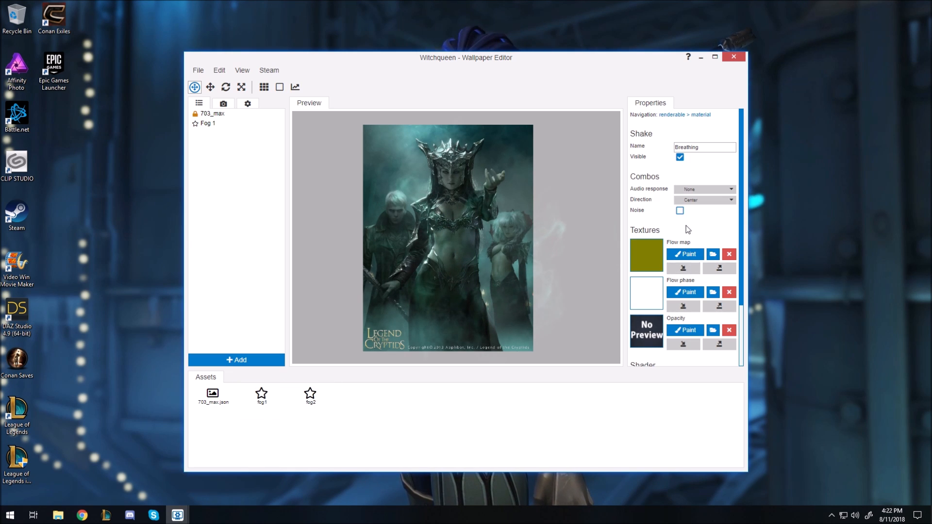
Start painting the flow map of the Breathing shake effect and save the project
scroll(701, 222, down, 3)
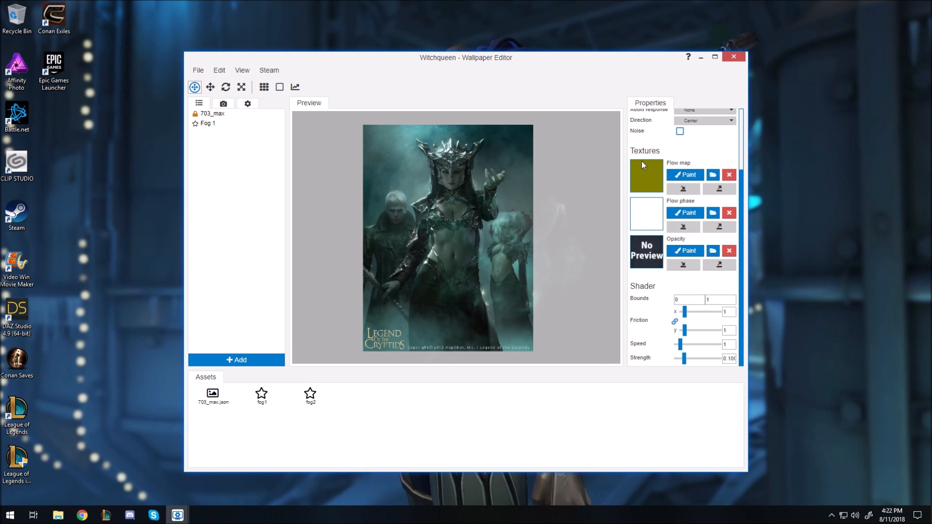
click(685, 175)
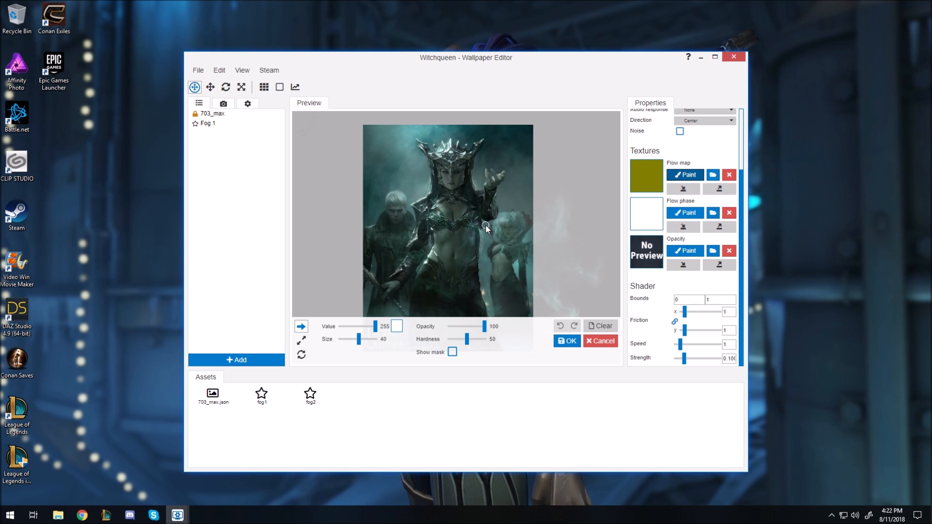
key(ctrl+s)
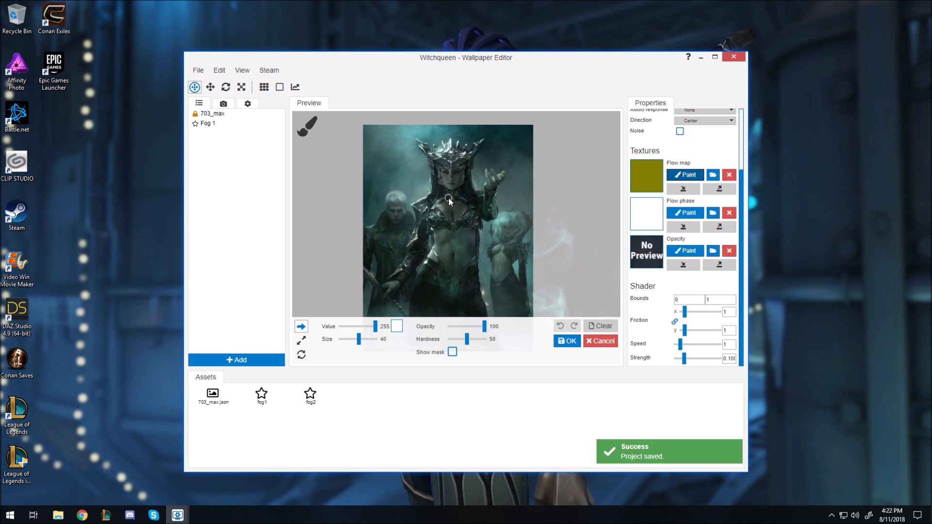
With the mask shown, paint outward expanding flow on the central queen's chest and belly using brush size 237, and hide the mask
scroll(449, 199, up, 4)
scroll(449, 198, up, 2)
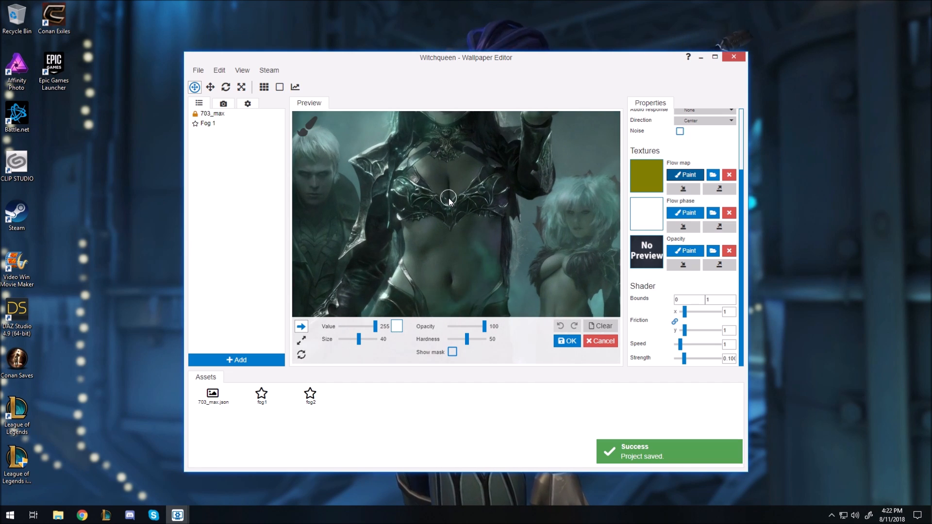
scroll(459, 185, down, 1)
scroll(467, 173, down, 2)
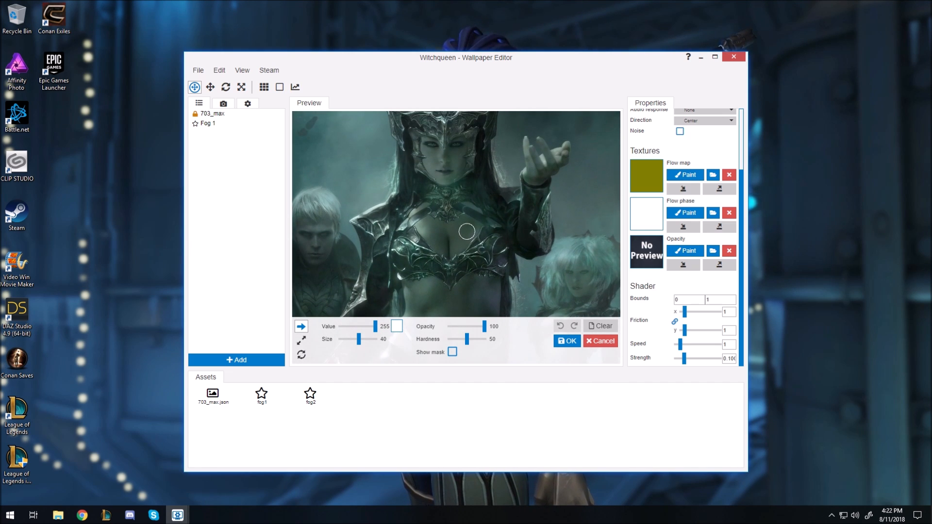
scroll(469, 180, up, 2)
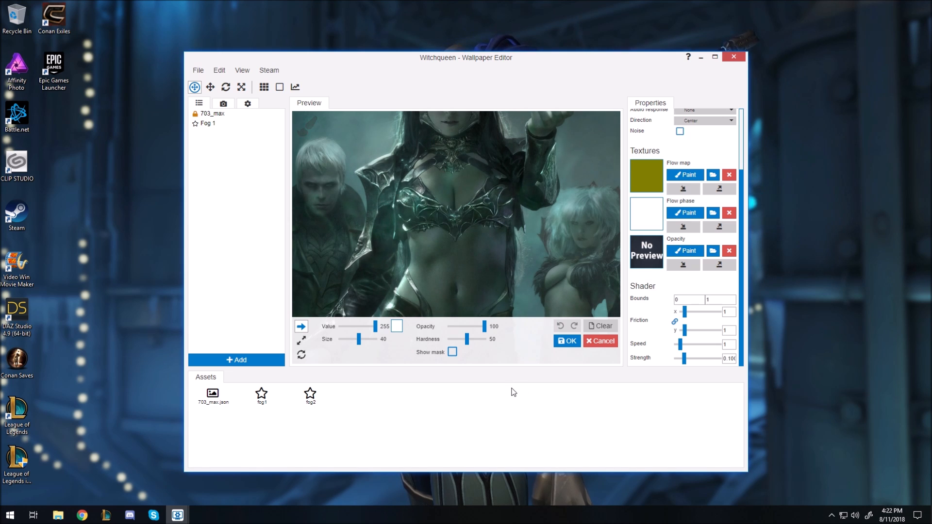
click(300, 342)
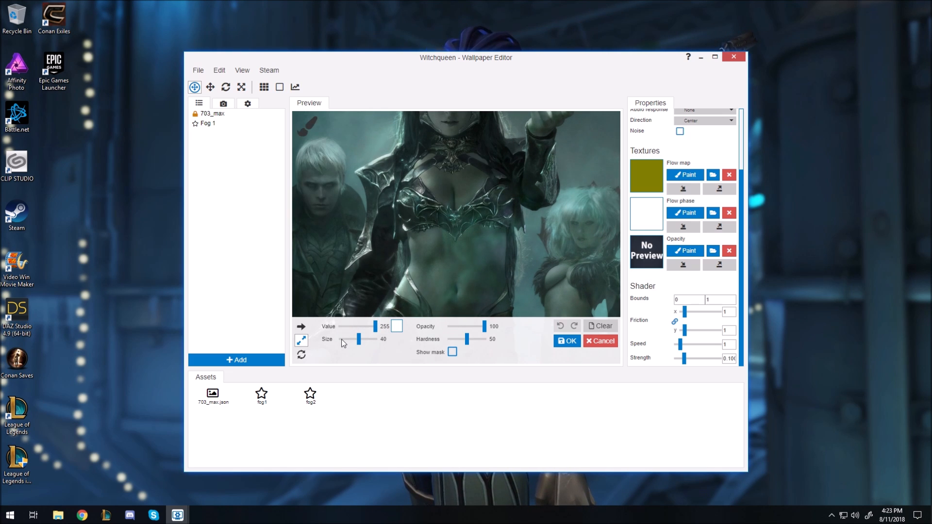
click(452, 351)
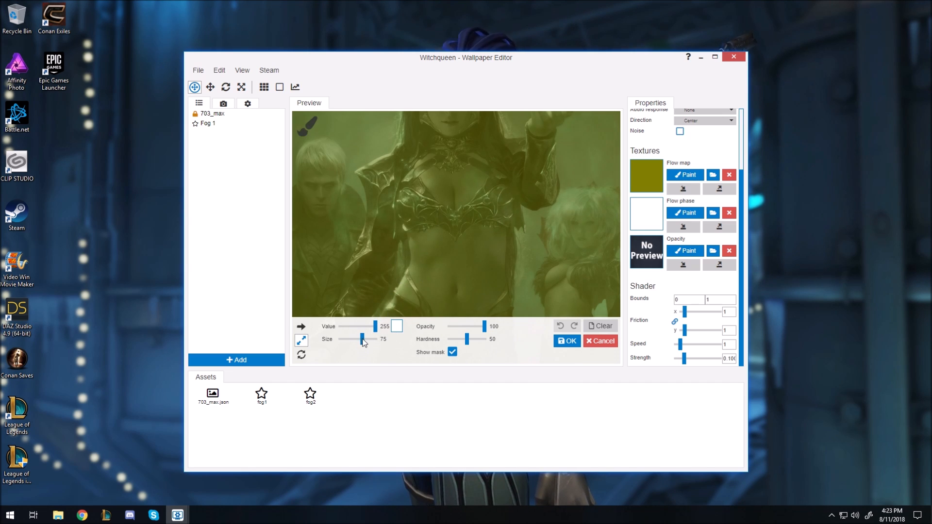
click(456, 198)
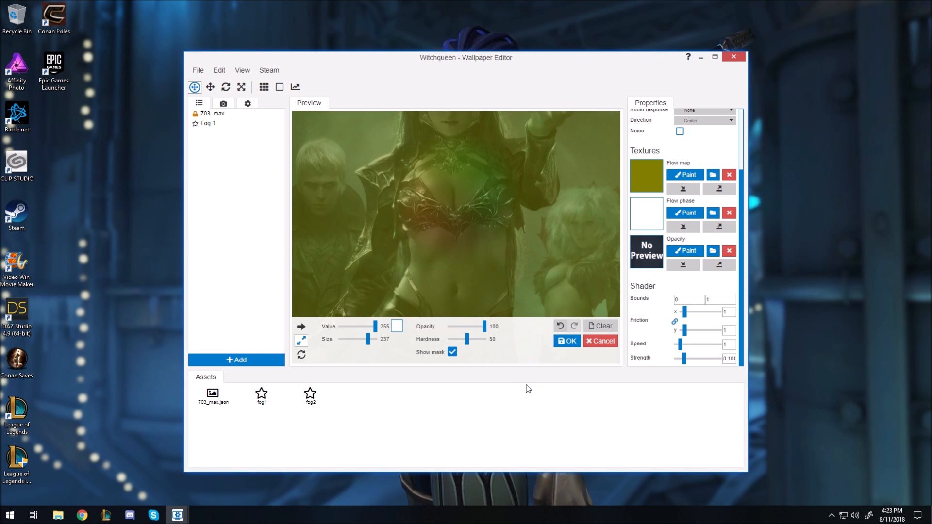
click(458, 274)
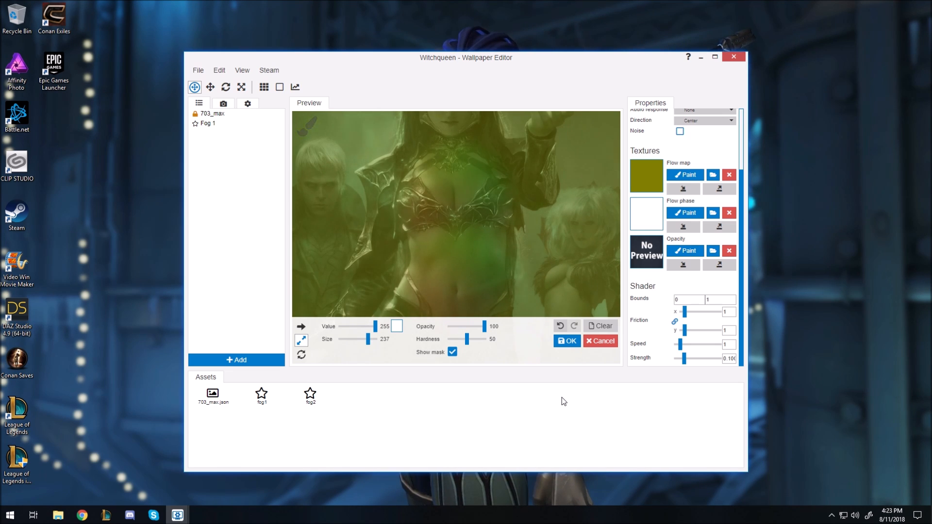
click(452, 353)
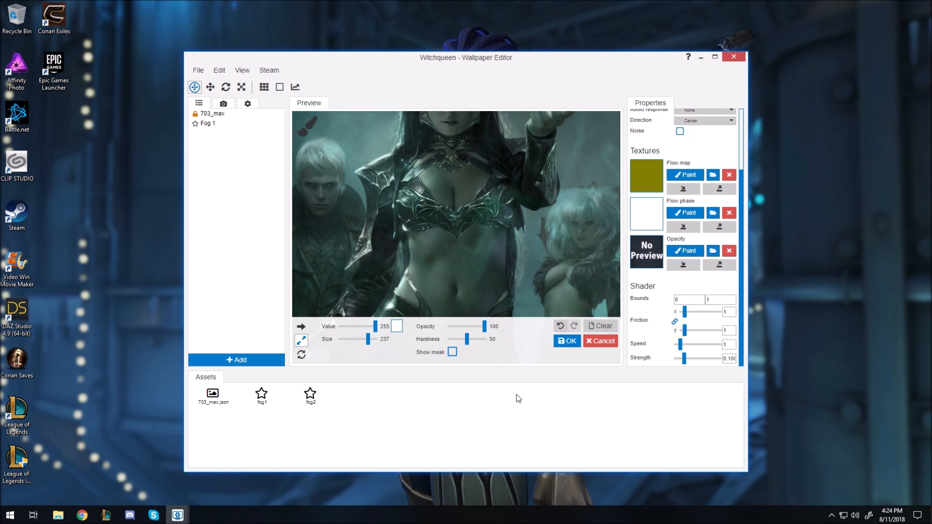
Show the mask and paint outward expanding flow on the man's chest with brush size 147
scroll(430, 266, up, 2)
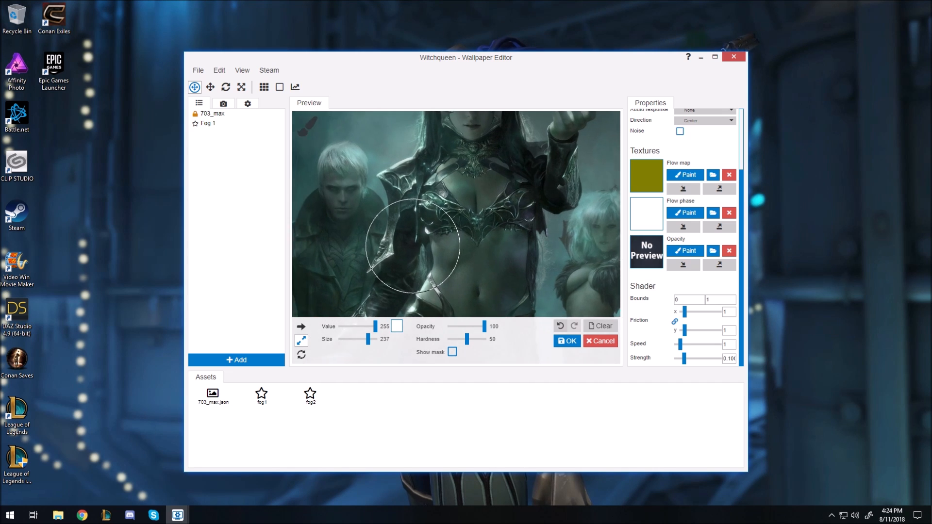
scroll(441, 222, up, 3)
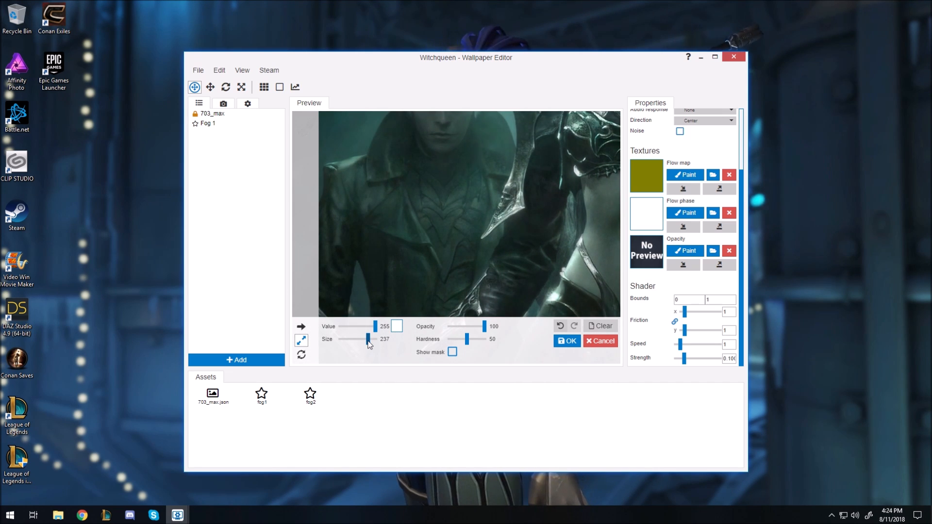
drag(369, 342, 365, 342)
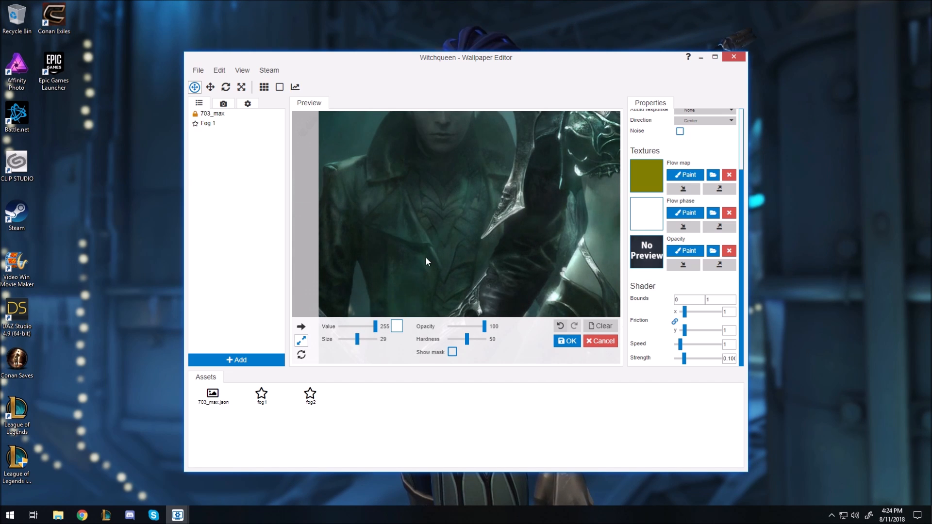
scroll(395, 273, down, 3)
scroll(361, 344, up, 3)
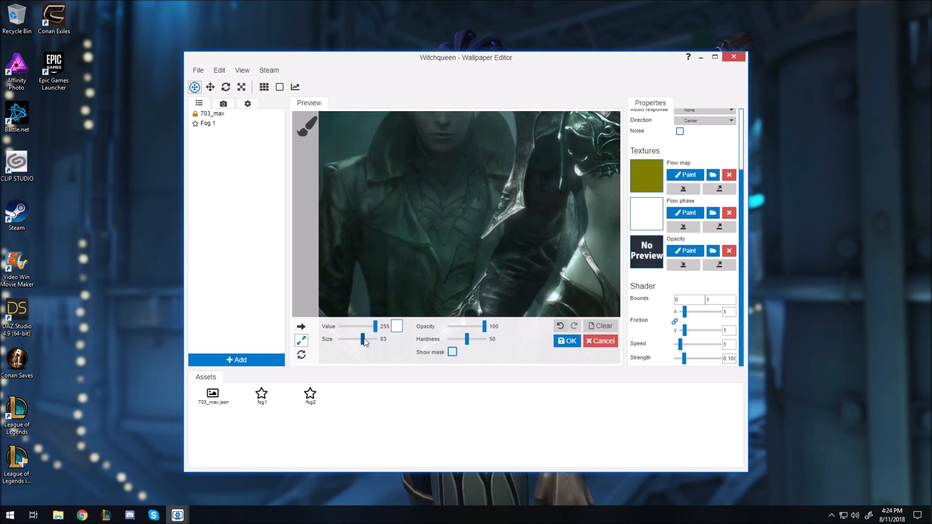
scroll(364, 343, up, 6)
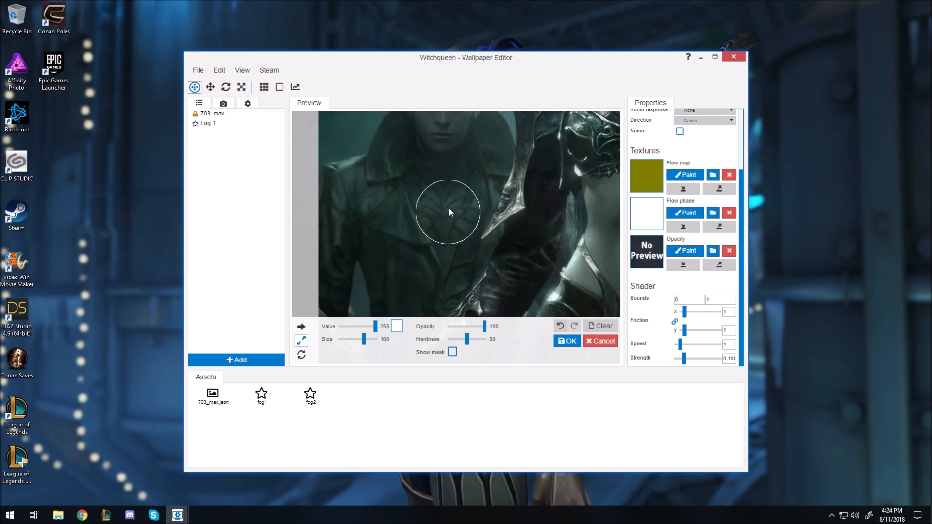
click(453, 352)
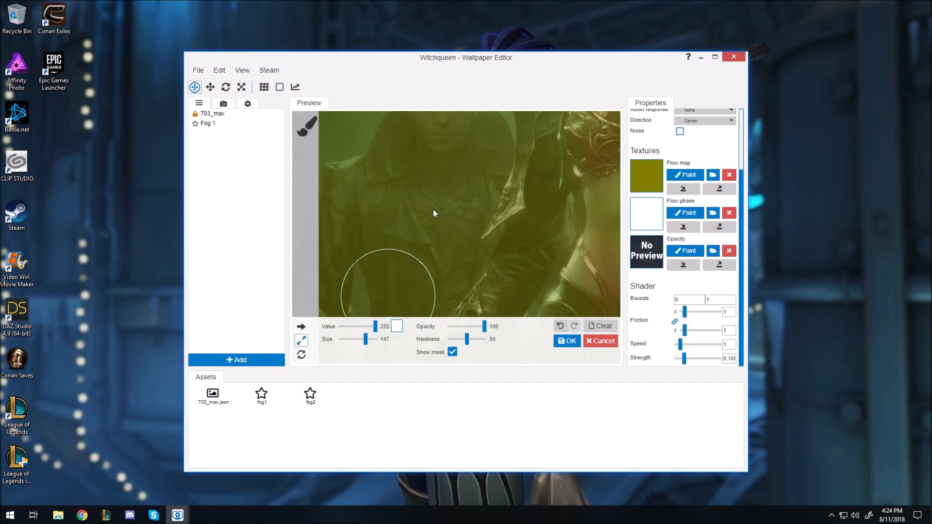
click(439, 223)
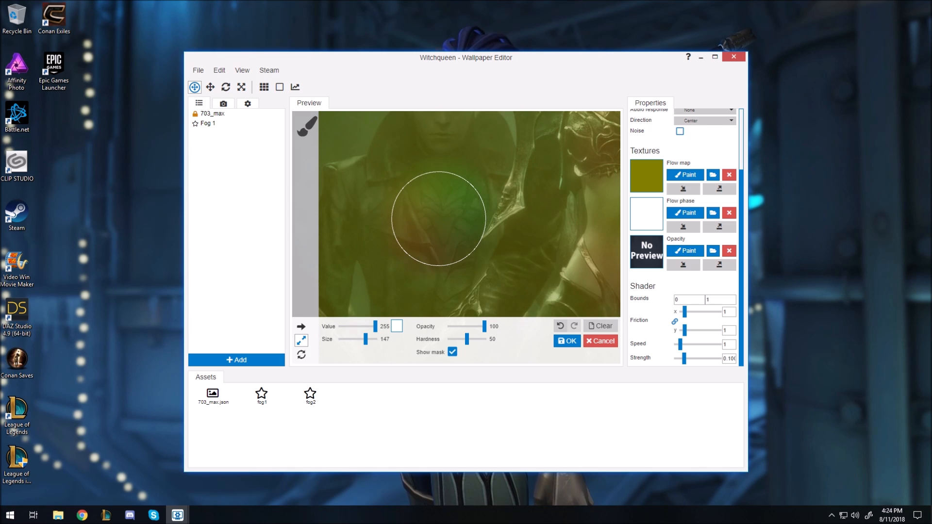
drag(439, 224, 396, 287)
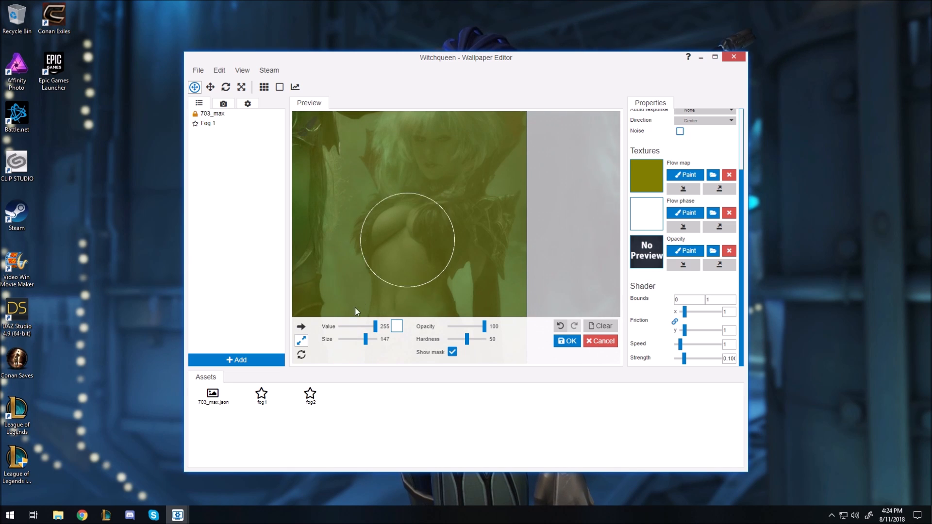
Paint outward flow on the white-haired woman's chest and belly with brush size 100, and hide the mask
drag(365, 339, 362, 339)
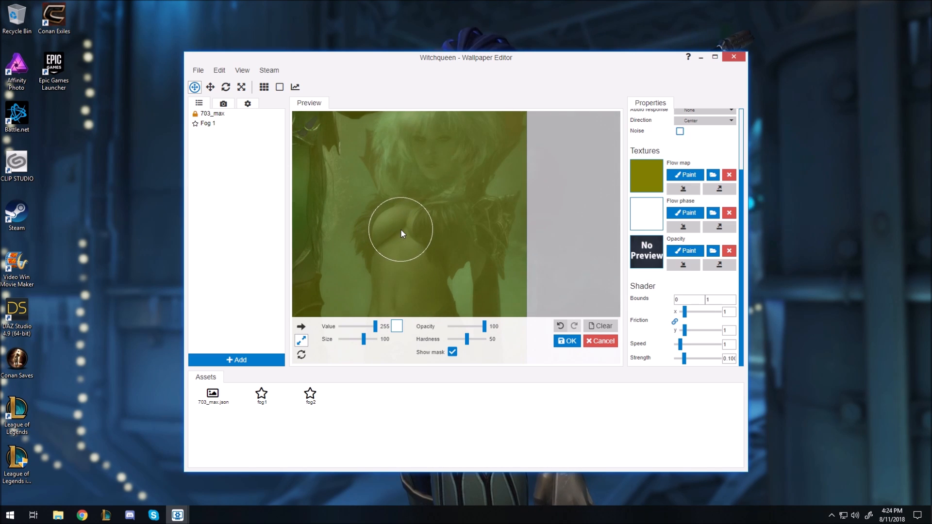
drag(406, 228, 406, 237)
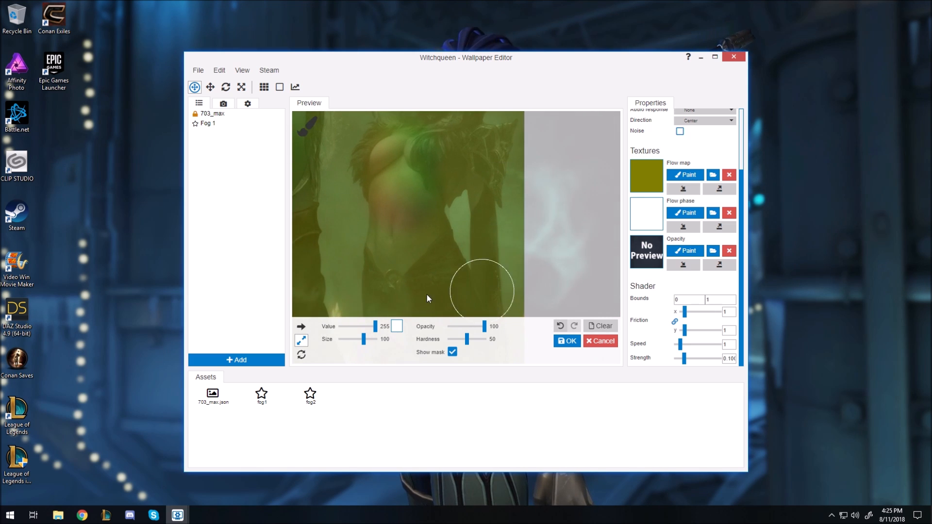
drag(364, 339, 362, 339)
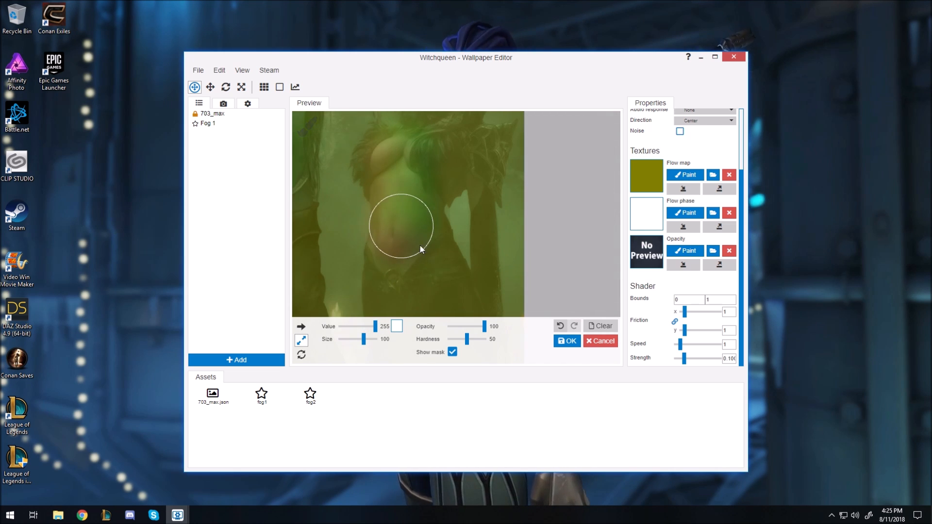
click(454, 351)
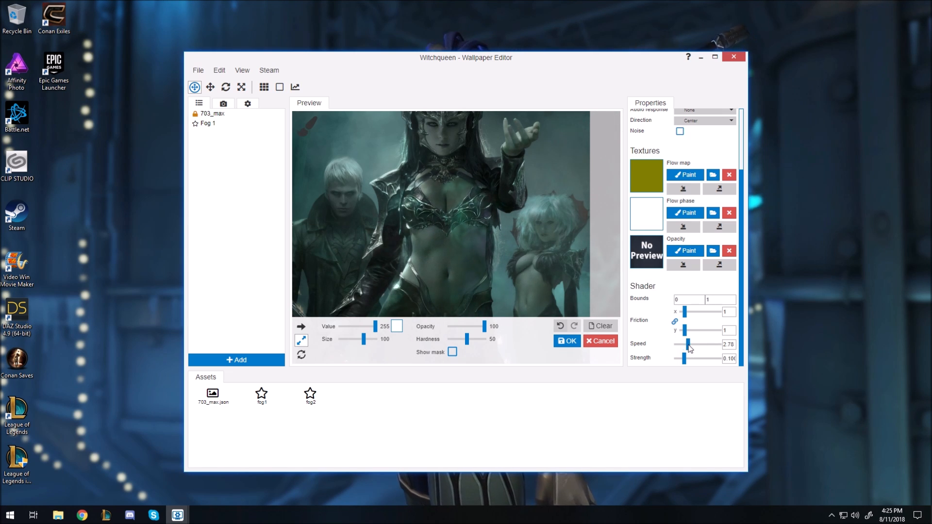
Try different shake speeds and strengths, settle on speed 1 and strength 0.14, and save the project
drag(690, 348, 698, 348)
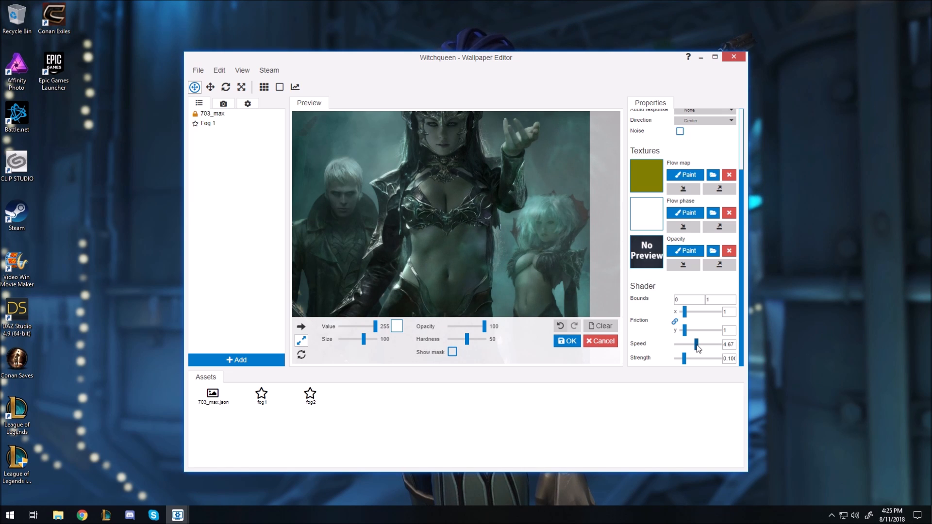
drag(683, 349, 682, 348)
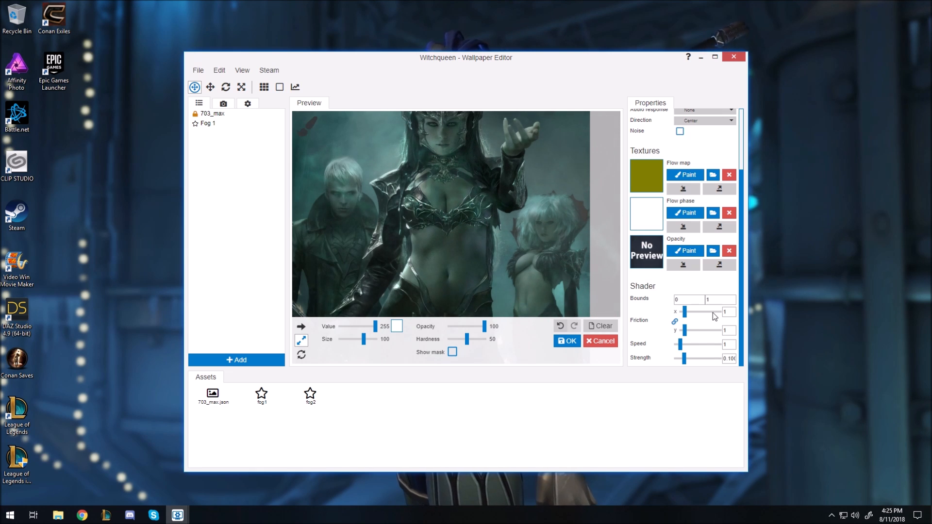
click(695, 363)
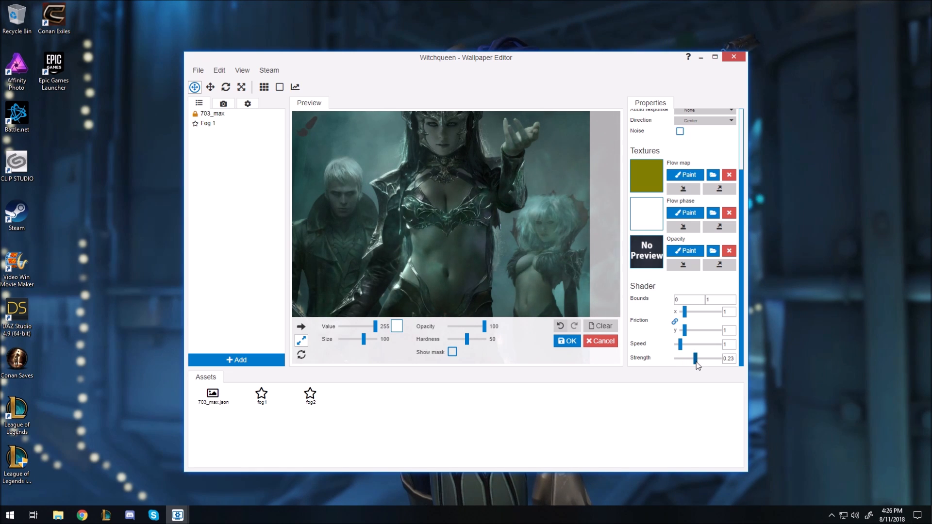
drag(696, 362, 683, 368)
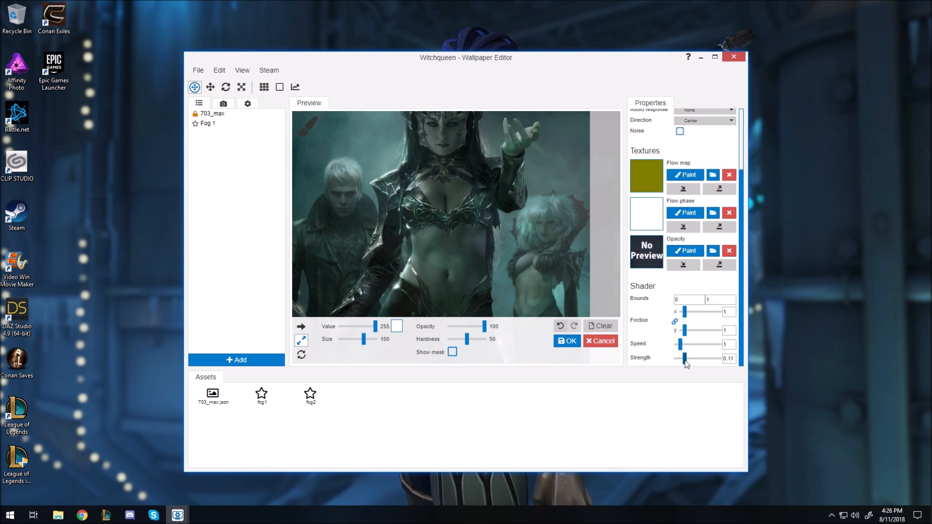
drag(687, 364, 690, 364)
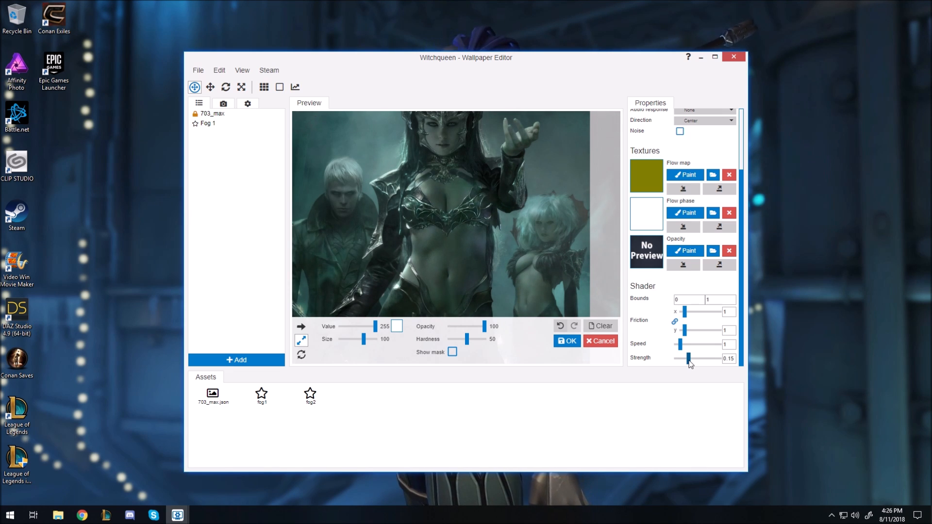
drag(689, 362, 689, 365)
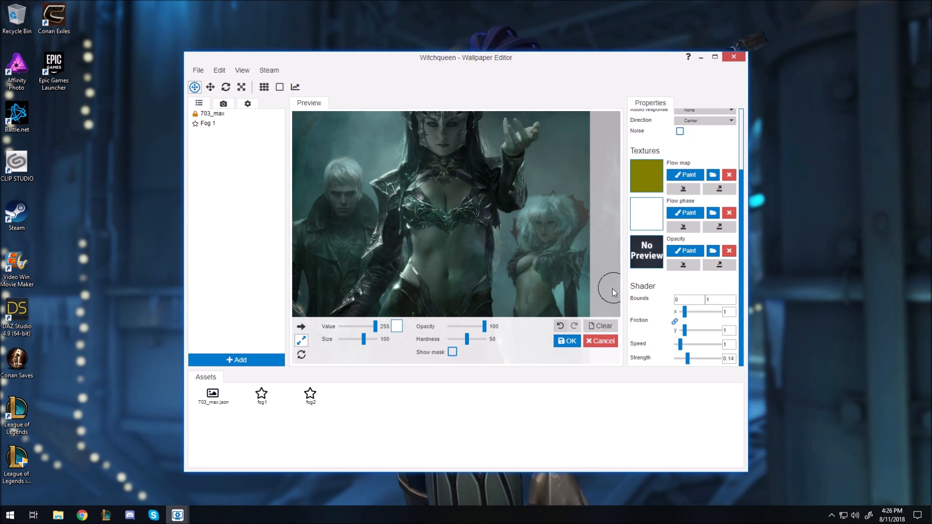
key(ctrl+s)
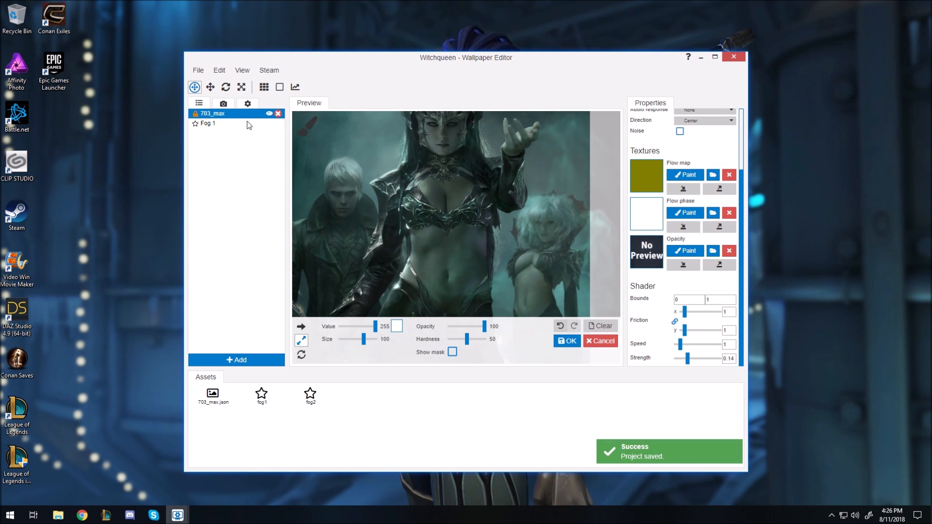
Preview the Water Ripple, Water Flow and Water Waves effects for the 703_max image layer, and add Water Waves
scroll(701, 144, up, 3)
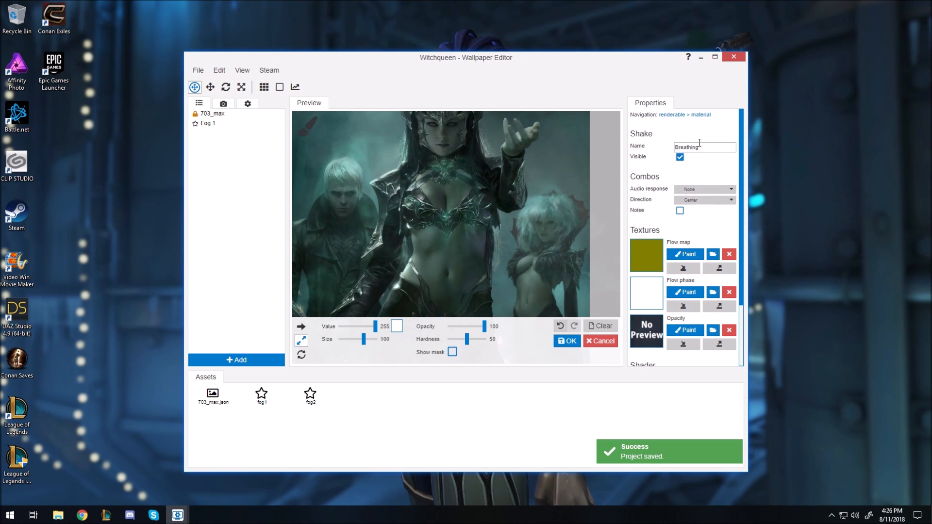
click(671, 116)
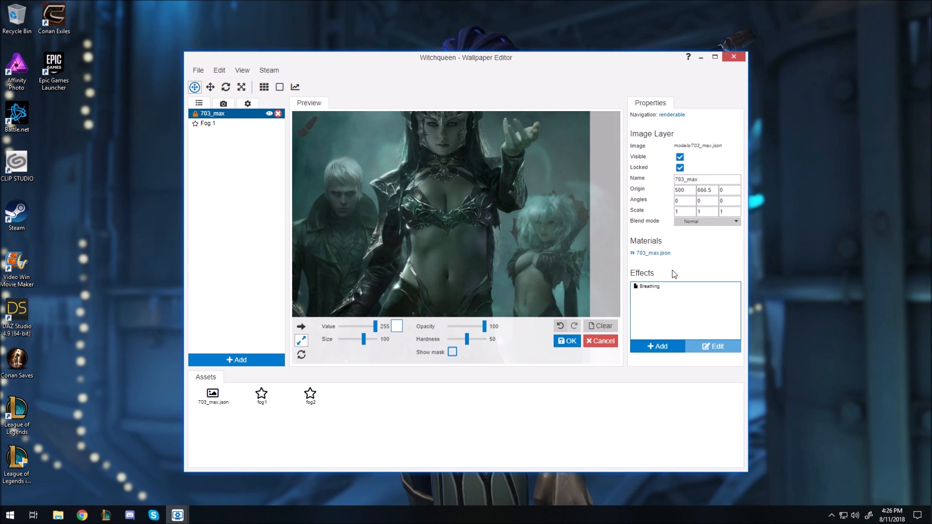
scroll(566, 204, down, 2)
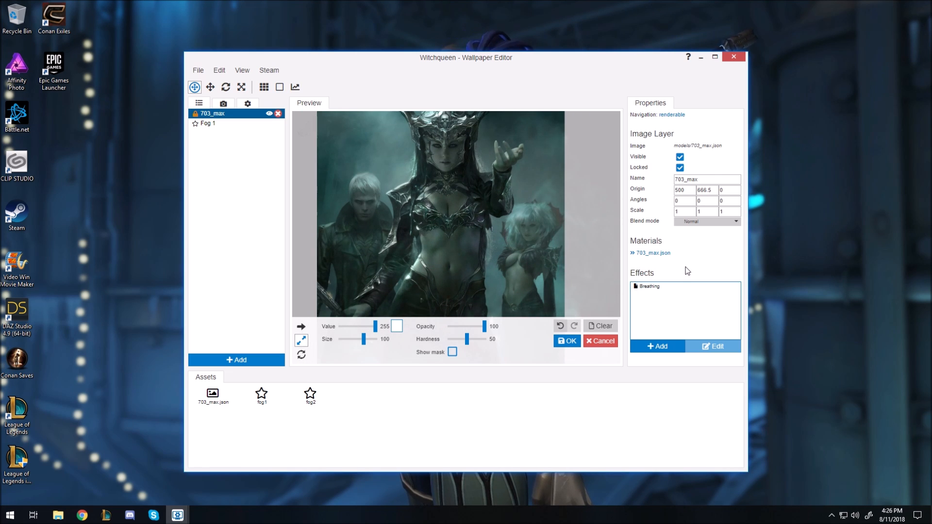
click(659, 347)
click(412, 126)
click(382, 175)
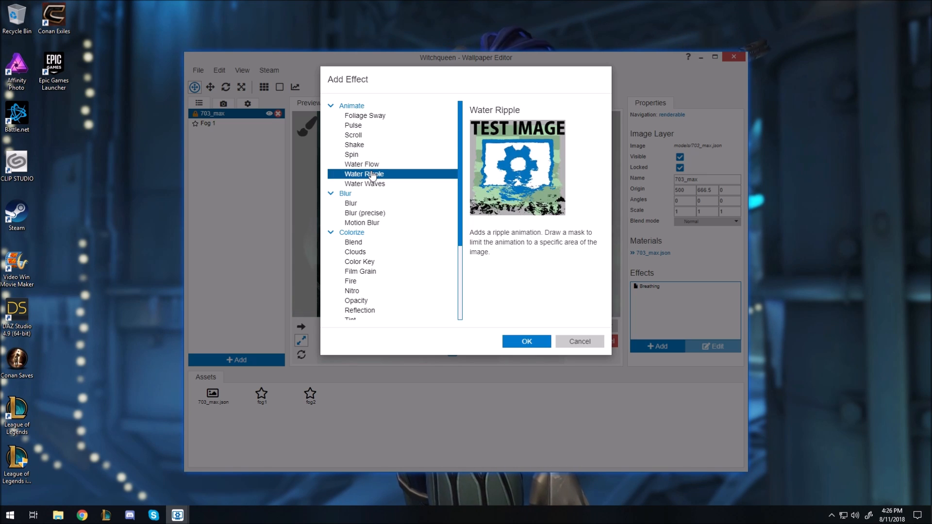
click(373, 164)
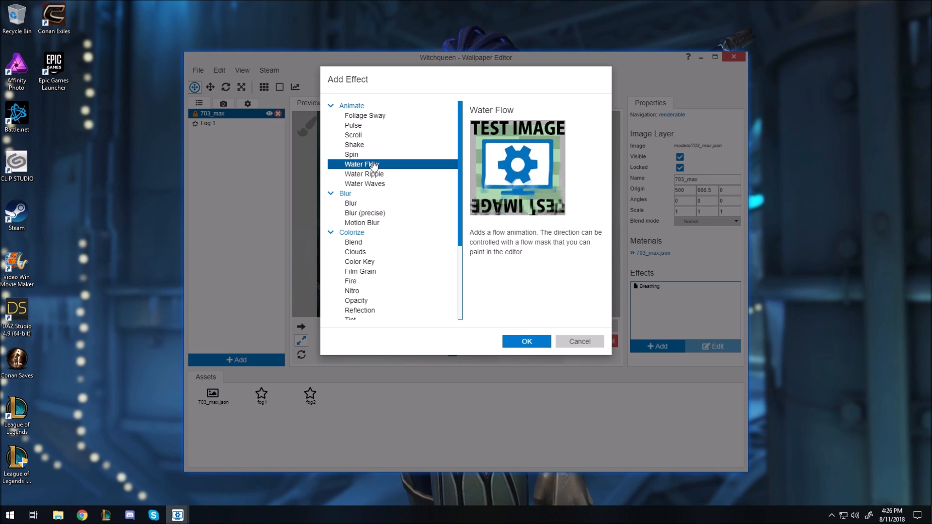
click(373, 187)
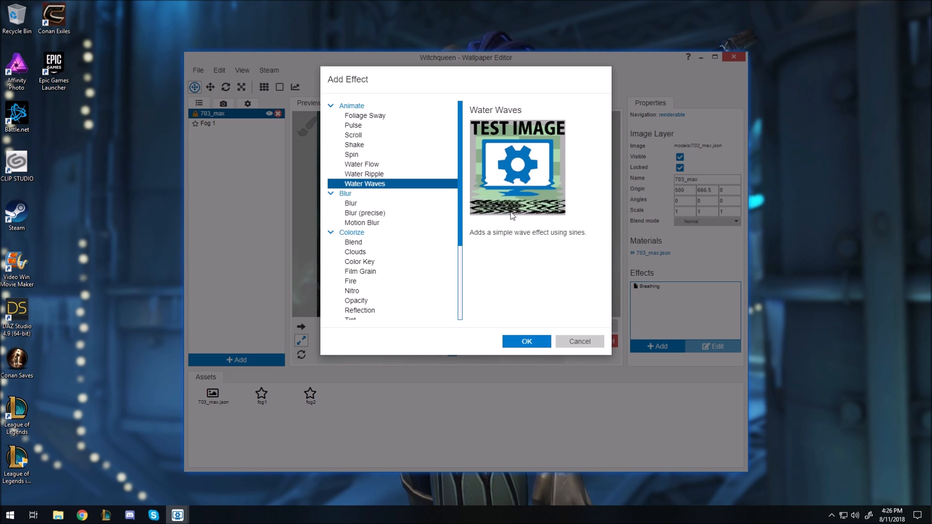
click(523, 343)
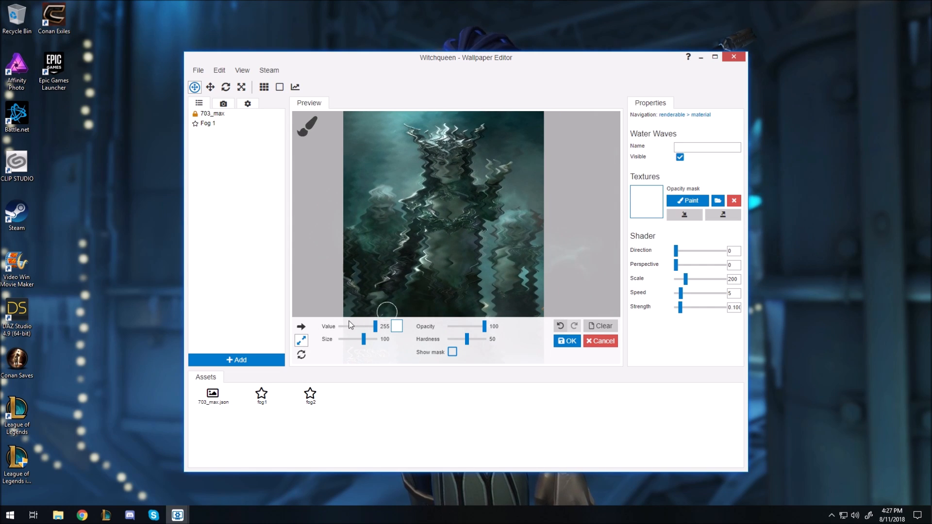
Set the paint brush to value 0 and size 1000, and save the project
drag(376, 327, 340, 327)
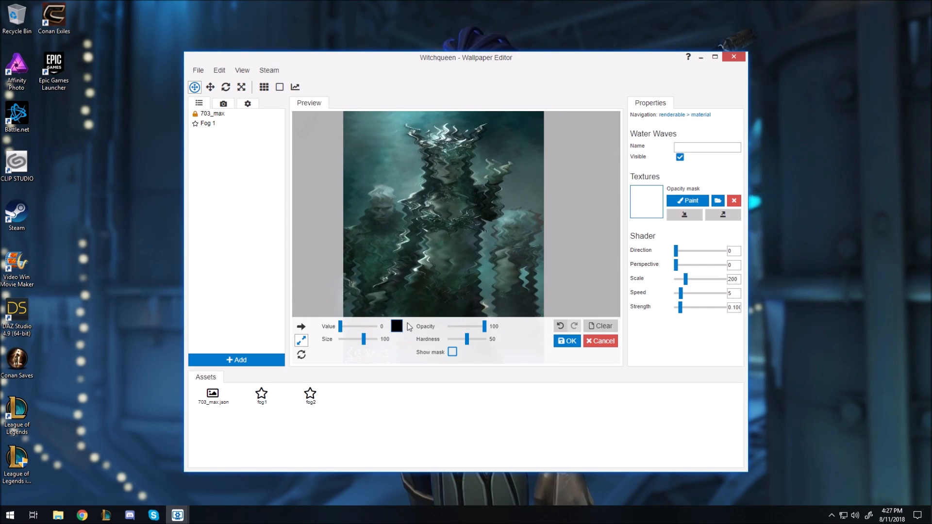
drag(364, 339, 375, 339)
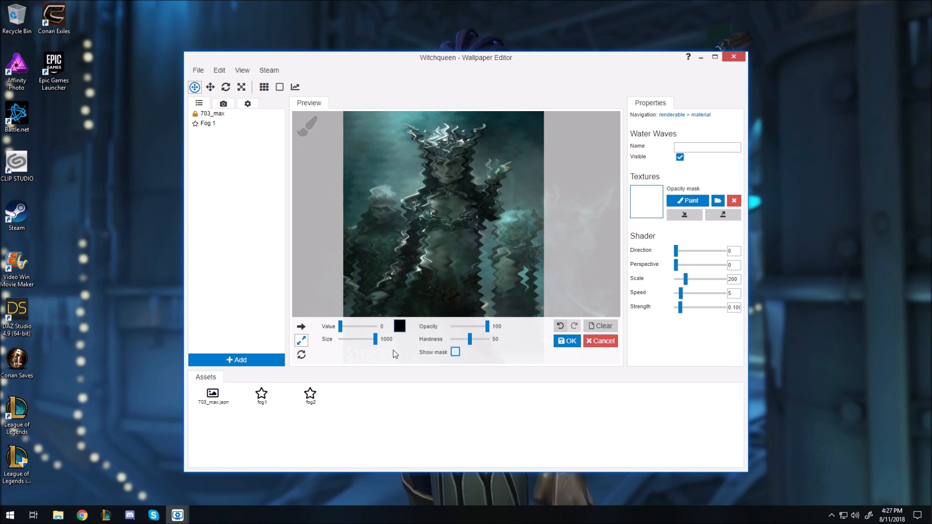
scroll(460, 255, down, 2)
key(ctrl+s)
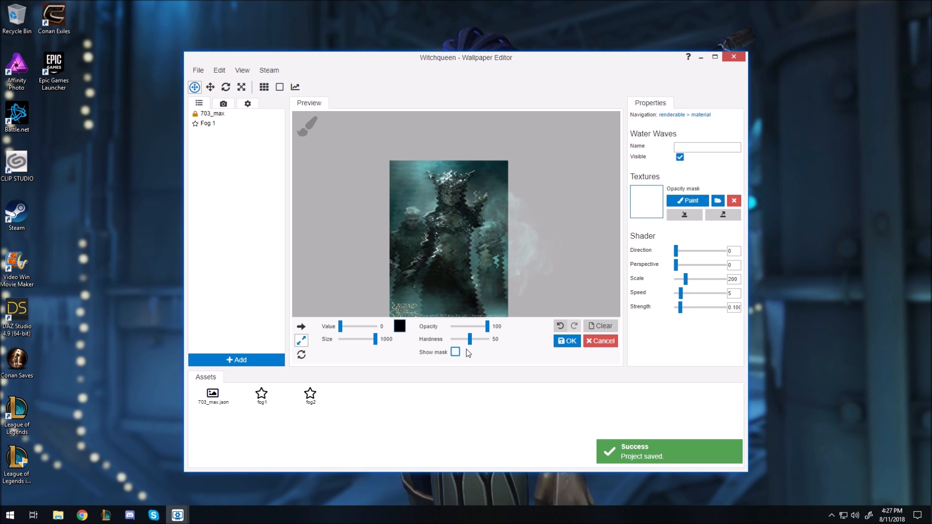
click(302, 329)
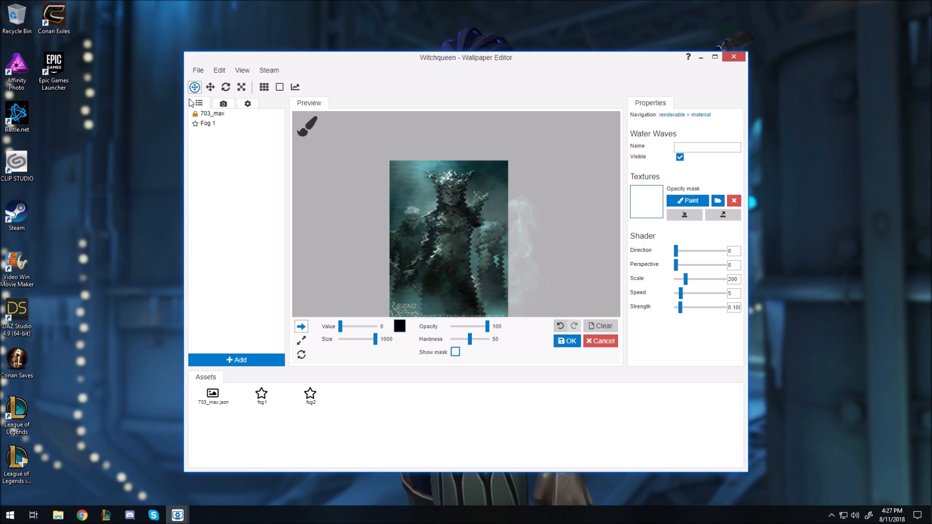
Reopen the Water Waves effect of 703_max, paint its opacity mask with value 0 over the whole image, and save the project
click(214, 115)
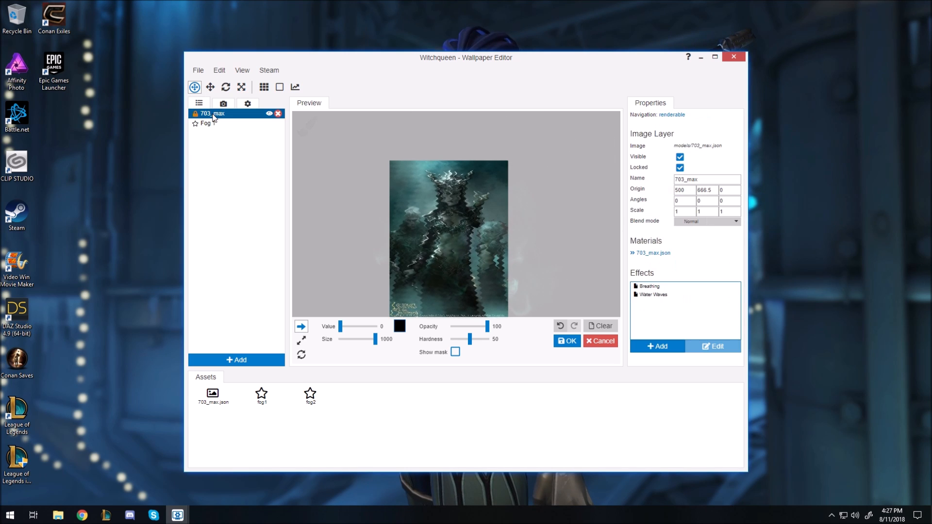
click(651, 296)
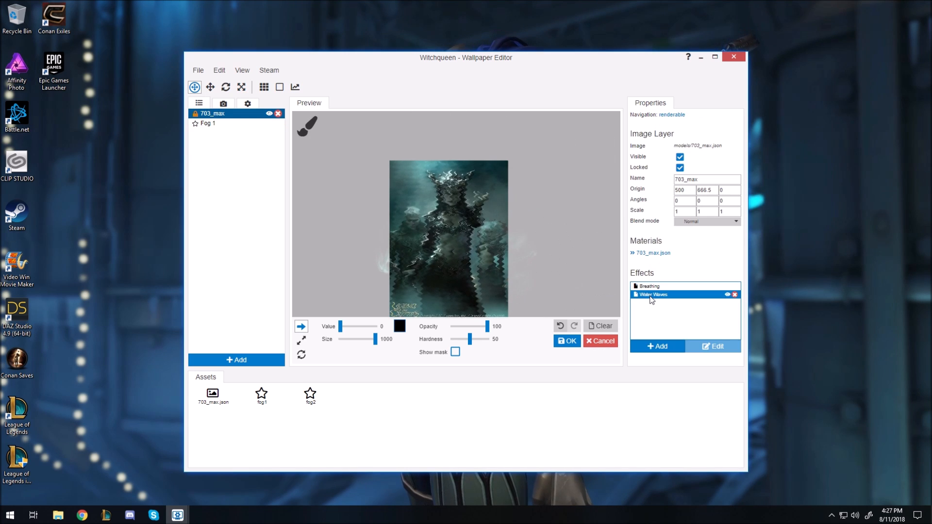
click(711, 347)
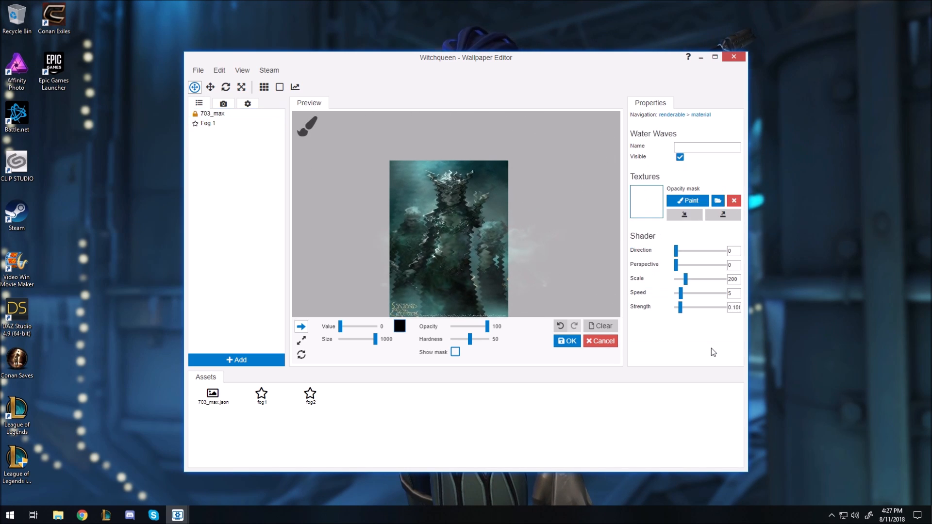
click(698, 202)
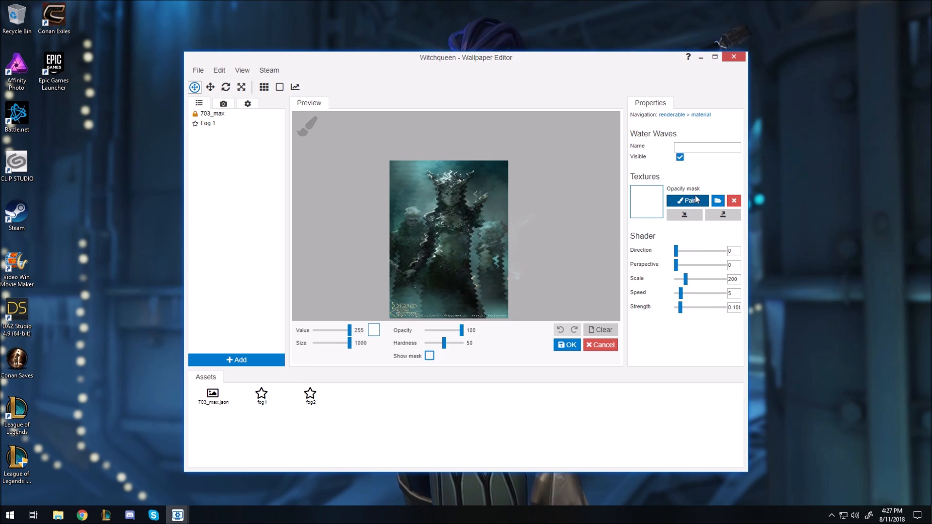
drag(350, 331, 314, 330)
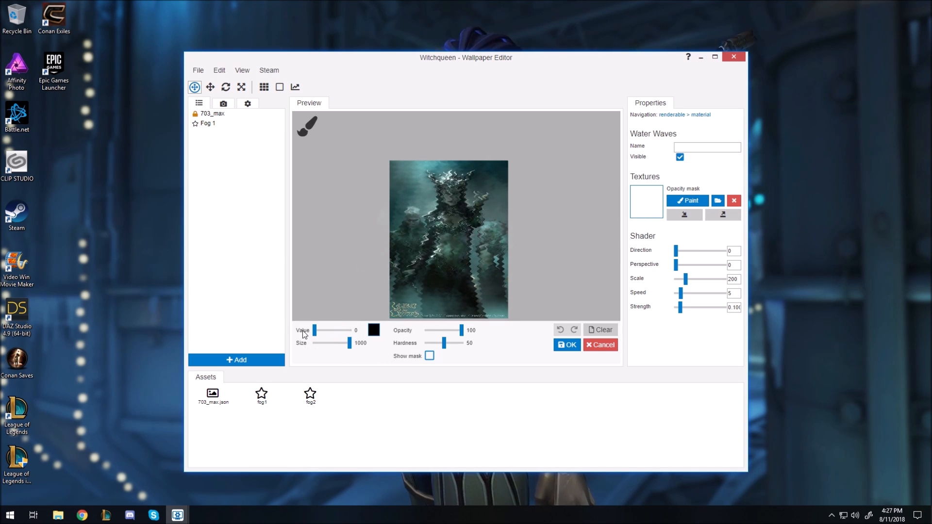
mouse_move(395, 177)
mouse_down()
mouse_move(481, 179)
mouse_move(392, 208)
mouse_move(552, 313)
mouse_move(559, 204)
mouse_up()
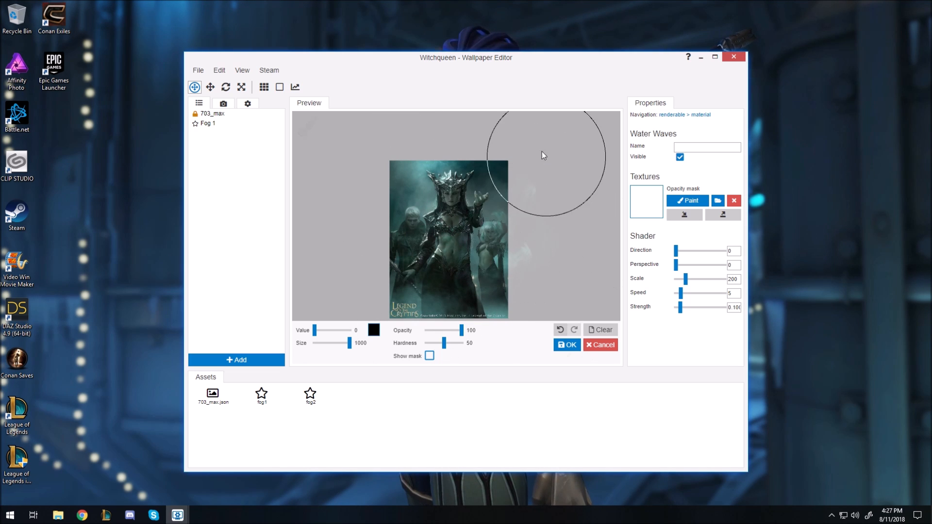
key(ctrl+s)
Frame the queen's head, set the mask brush to value 64, size 13 and opacity 23, and show the mask
scroll(443, 206, up, 5)
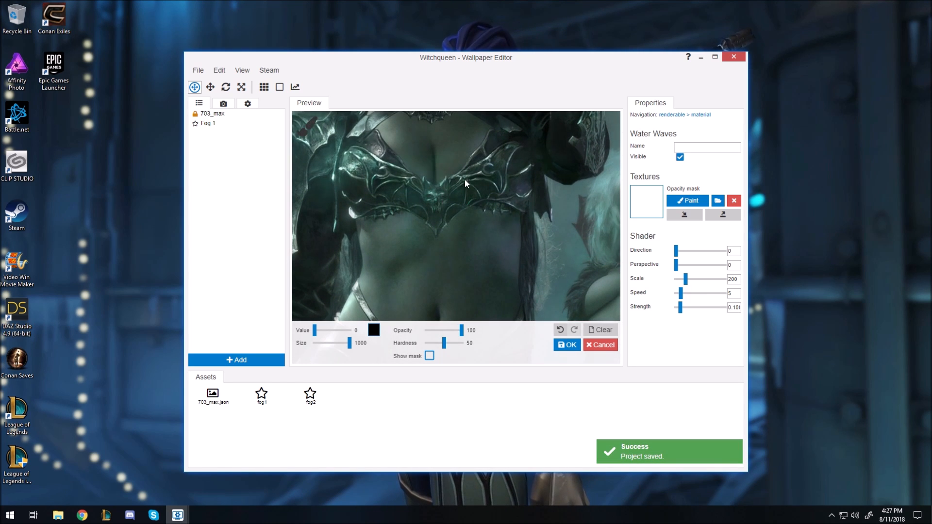
drag(467, 179, 467, 301)
drag(440, 136, 441, 233)
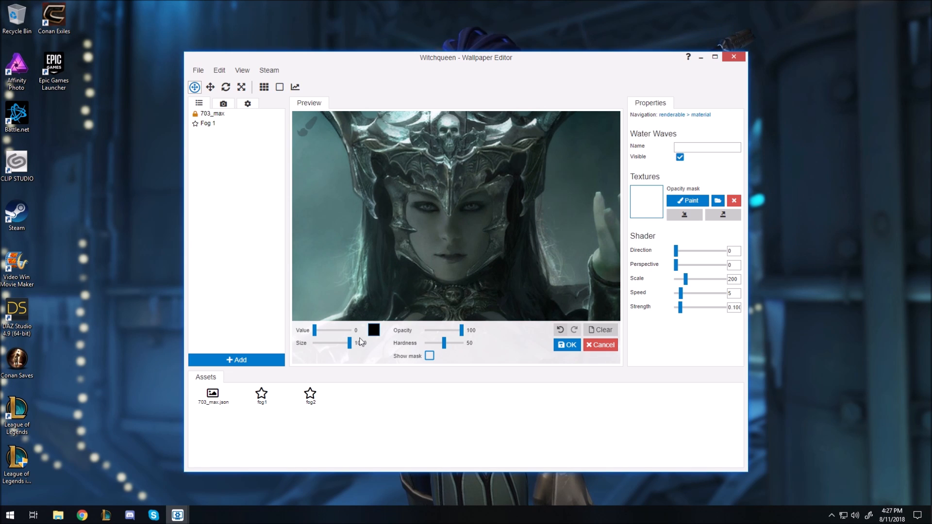
drag(349, 343, 333, 344)
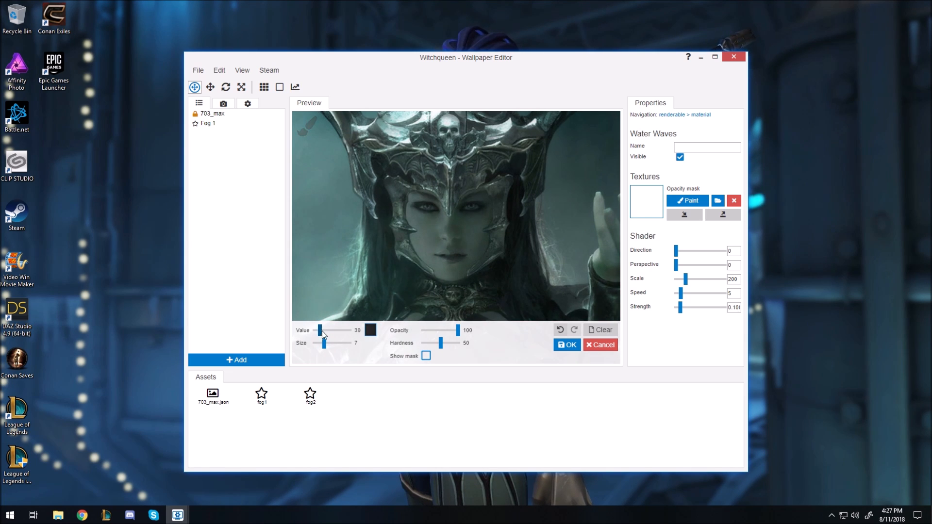
drag(322, 334, 325, 336)
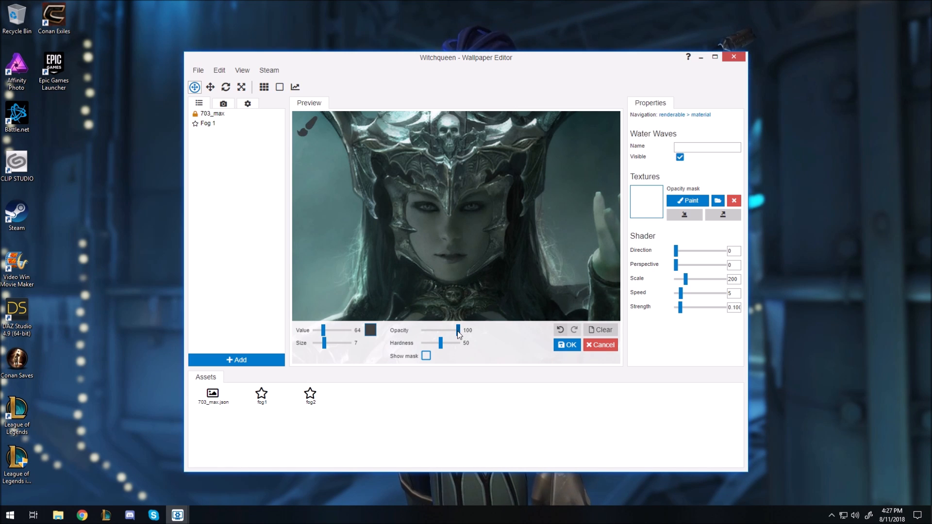
click(427, 356)
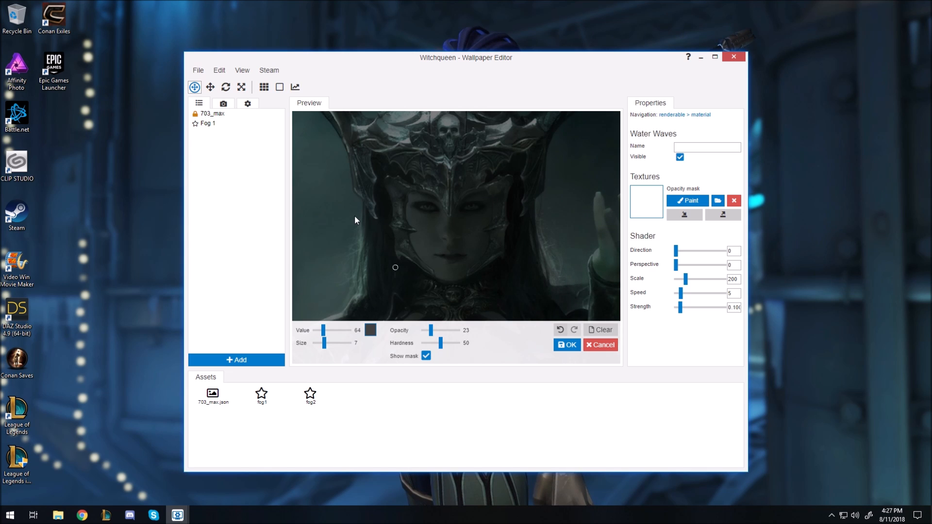
click(324, 344)
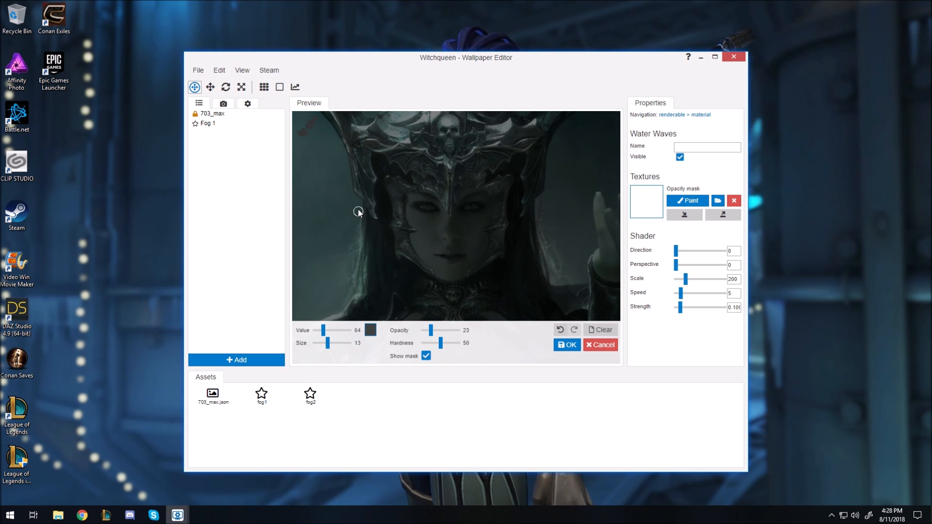
Paint the wave mask along the queen's long hair on both sides of her face and down beside her waist
drag(358, 208, 356, 289)
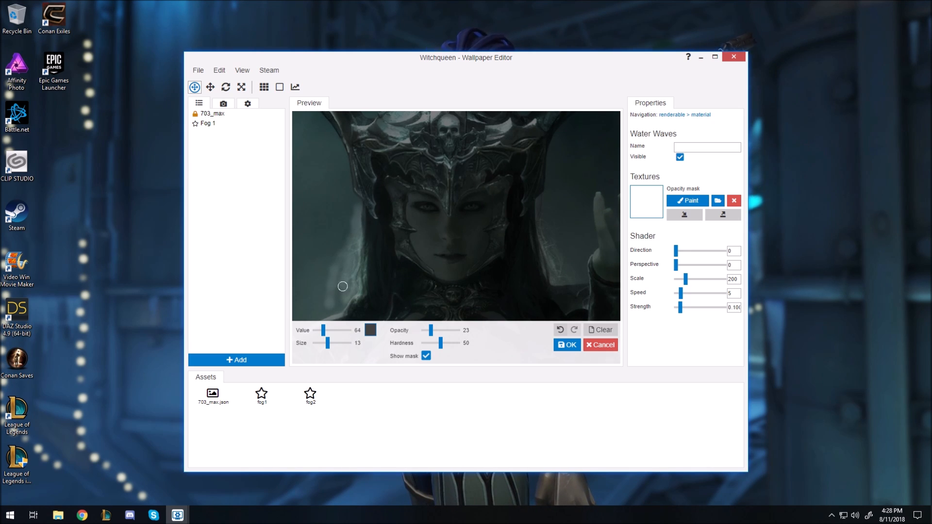
drag(360, 212, 367, 288)
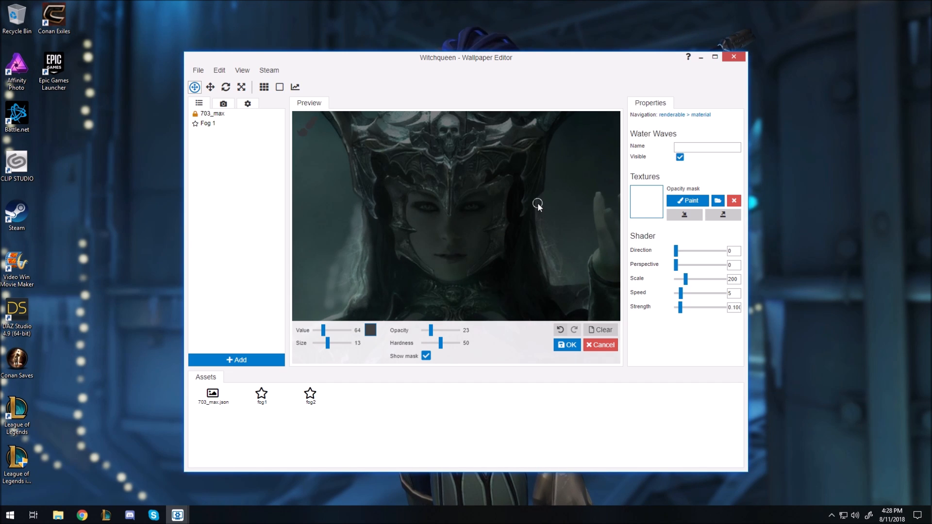
mouse_move(540, 200)
mouse_down()
mouse_move(543, 256)
mouse_move(534, 235)
mouse_move(546, 270)
mouse_up()
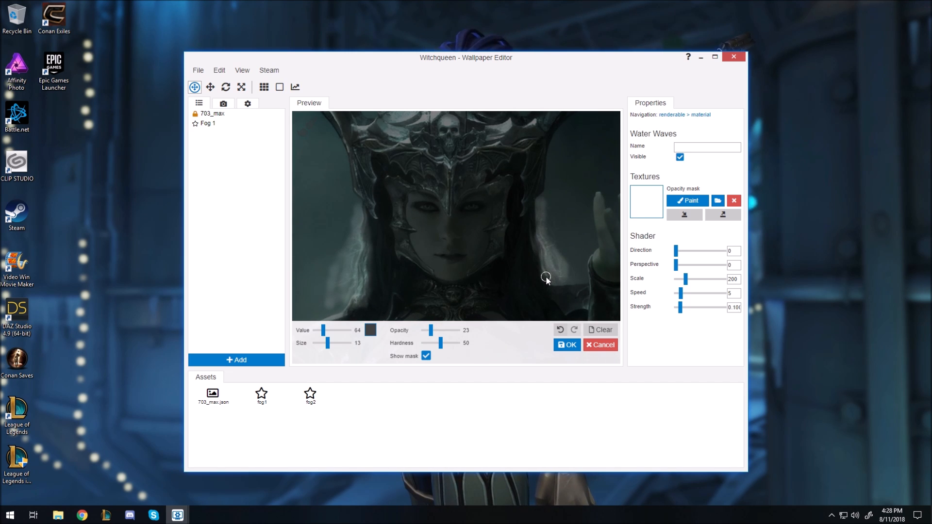
drag(547, 206, 553, 238)
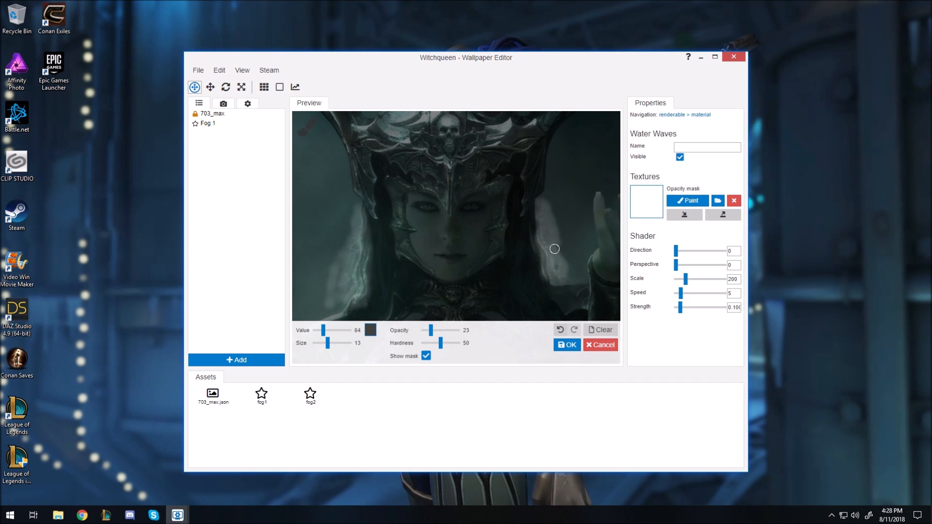
drag(534, 210, 538, 260)
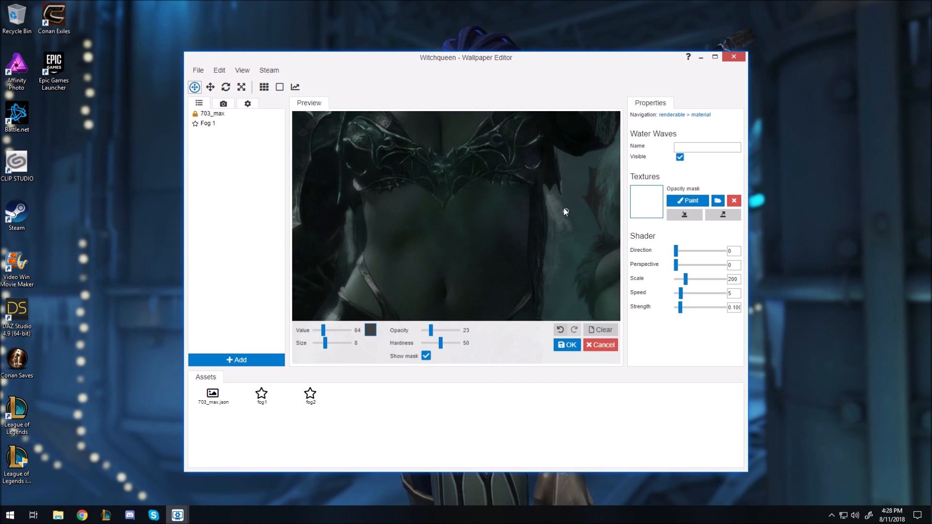
scroll(480, 276, up, 4)
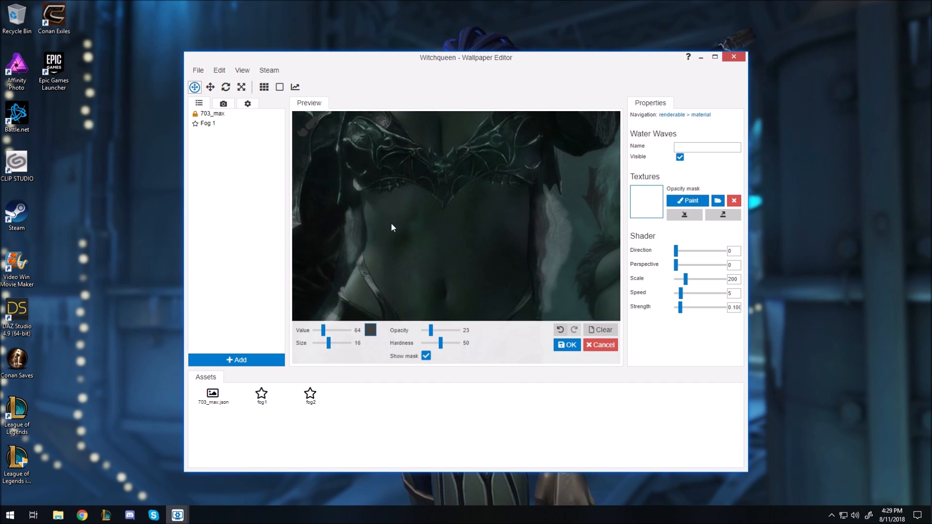
Paint the wave mask on the man's hair with brush size 16, value 64 and opacity 23
scroll(453, 222, down, 3)
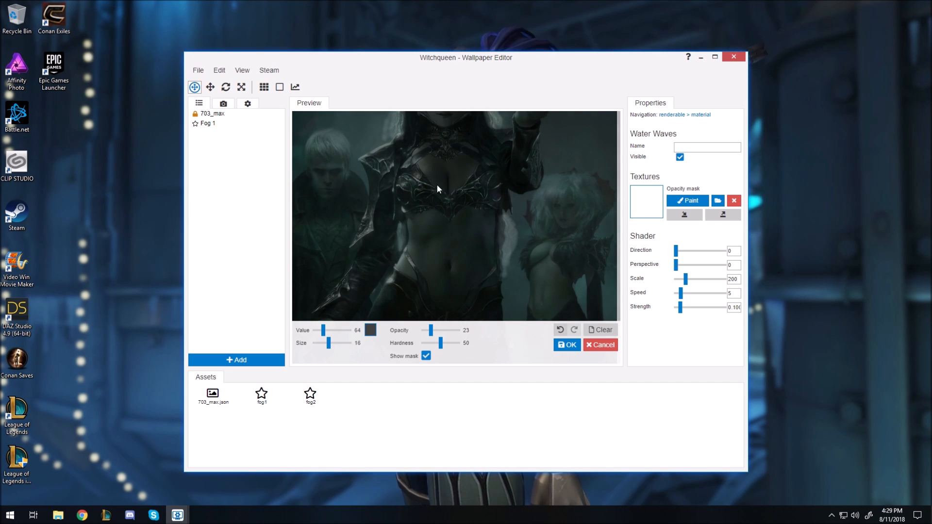
drag(436, 185, 557, 235)
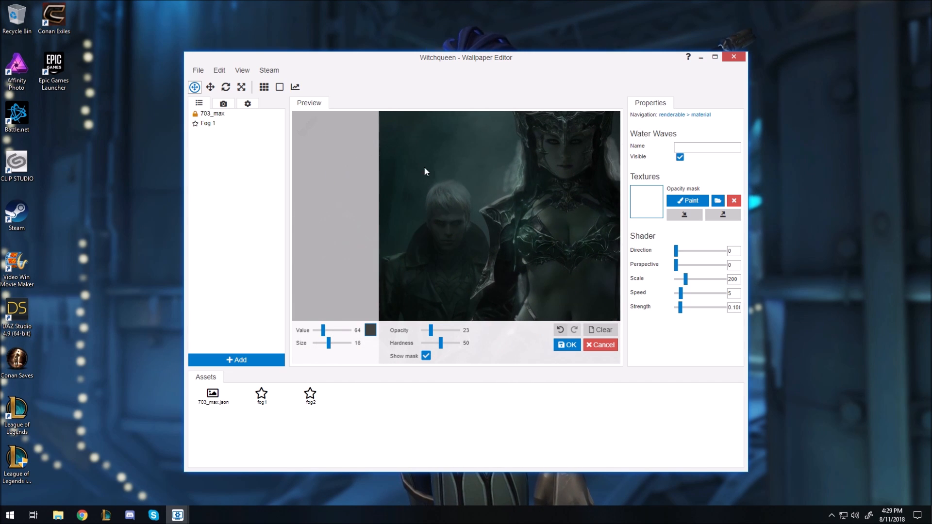
scroll(447, 187, up, 4)
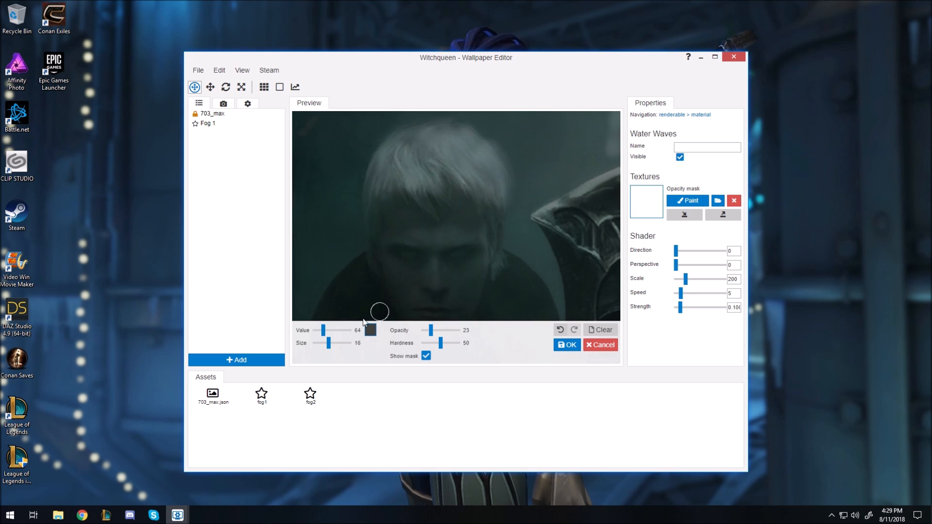
Paint the wave mask on the white-haired woman's hair with brush size 9, touching up with value 0 and continuing with value 67
drag(328, 343, 325, 343)
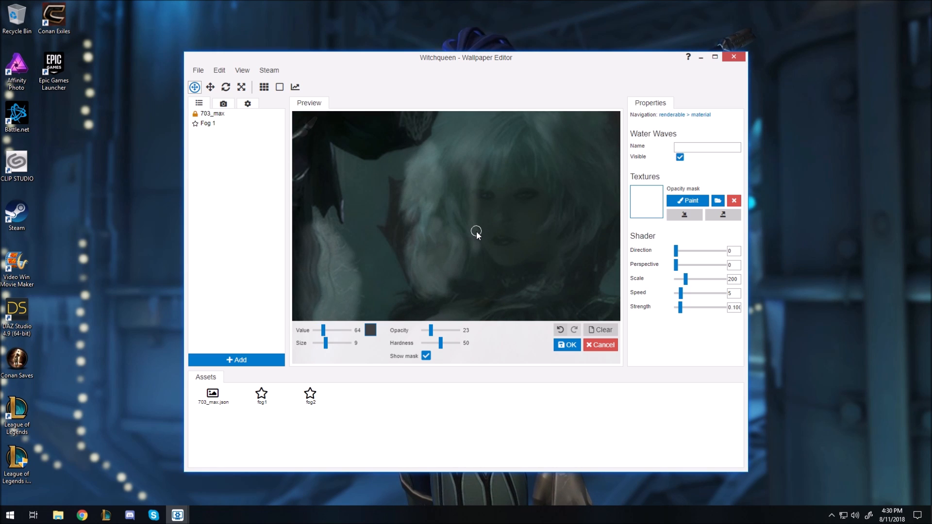
drag(322, 330, 314, 330)
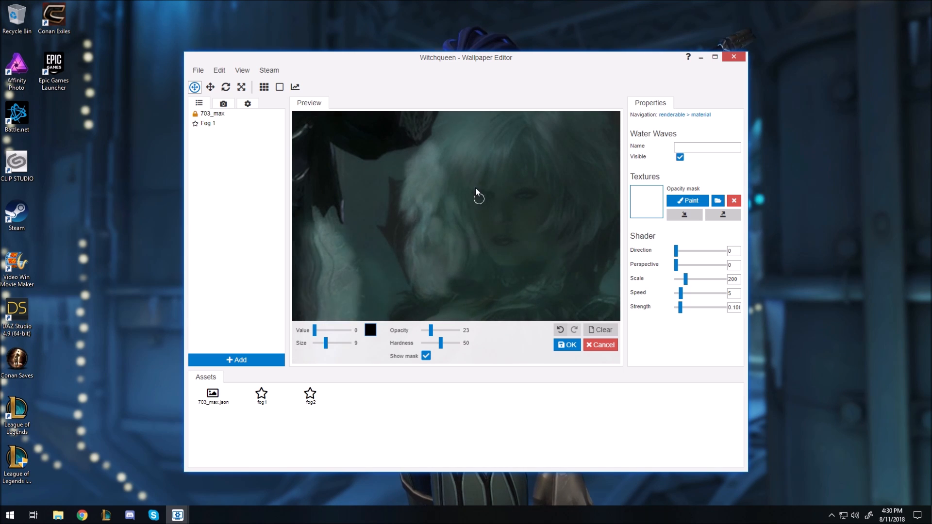
click(321, 331)
drag(321, 330, 324, 330)
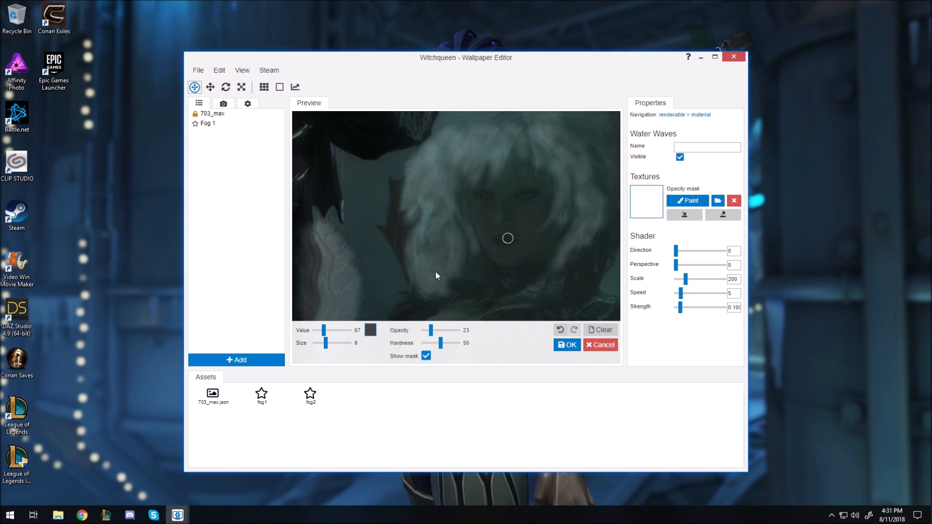
Refine the wave mask on the white-haired woman's hair with brush sizes 29, 15 and 7, hiding the mask overlay
drag(326, 343, 331, 343)
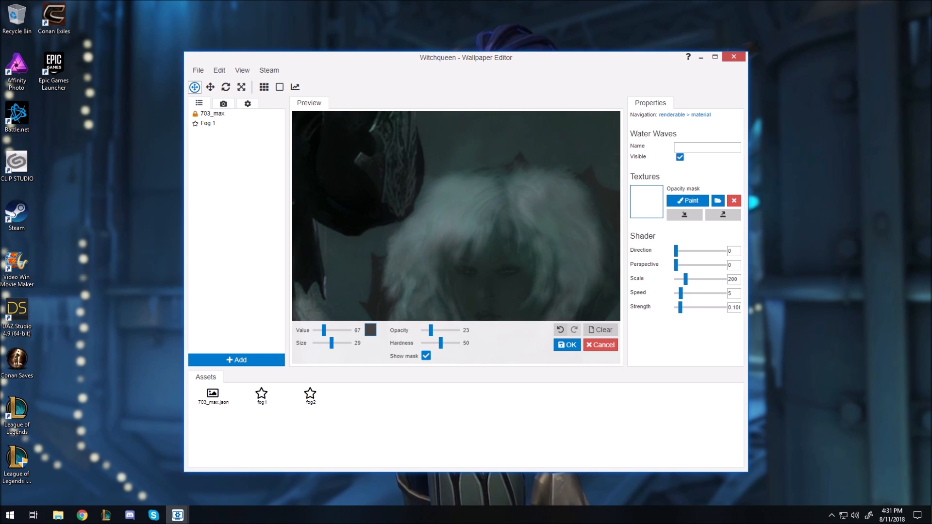
click(426, 357)
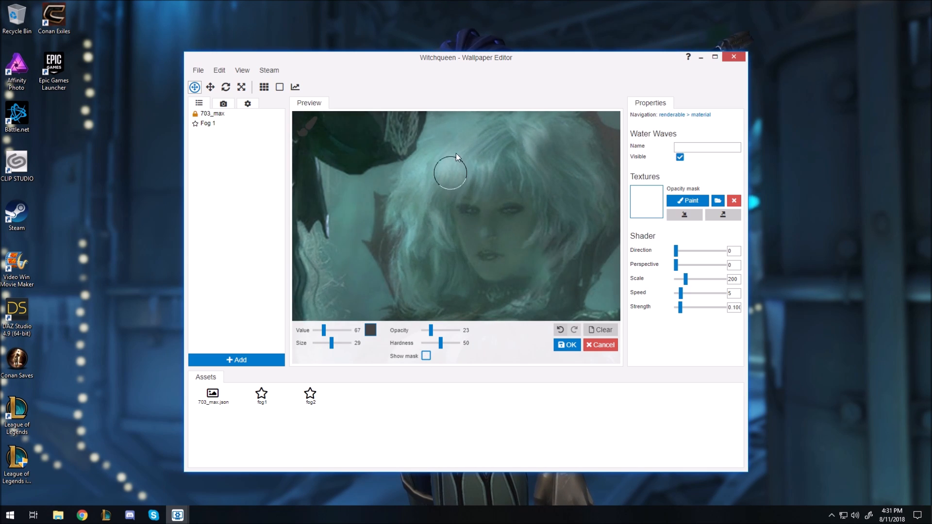
drag(331, 343, 328, 343)
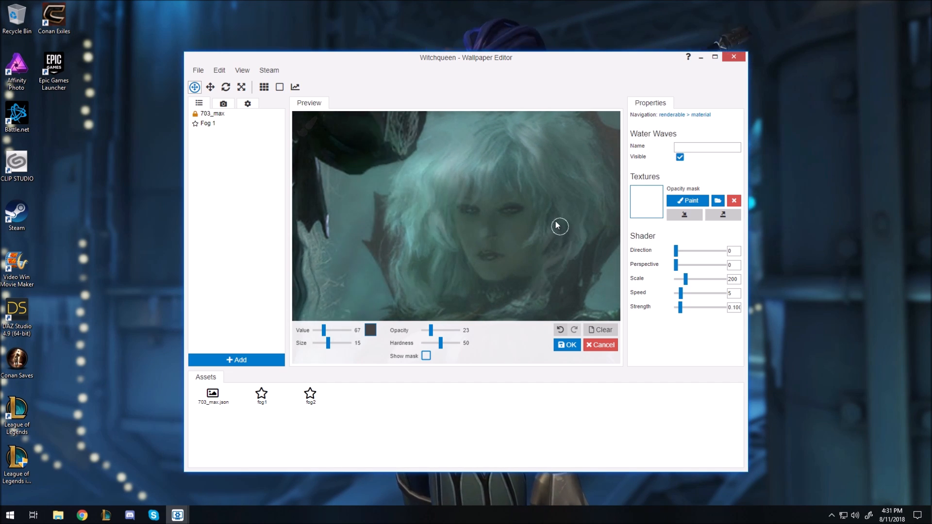
drag(329, 343, 325, 343)
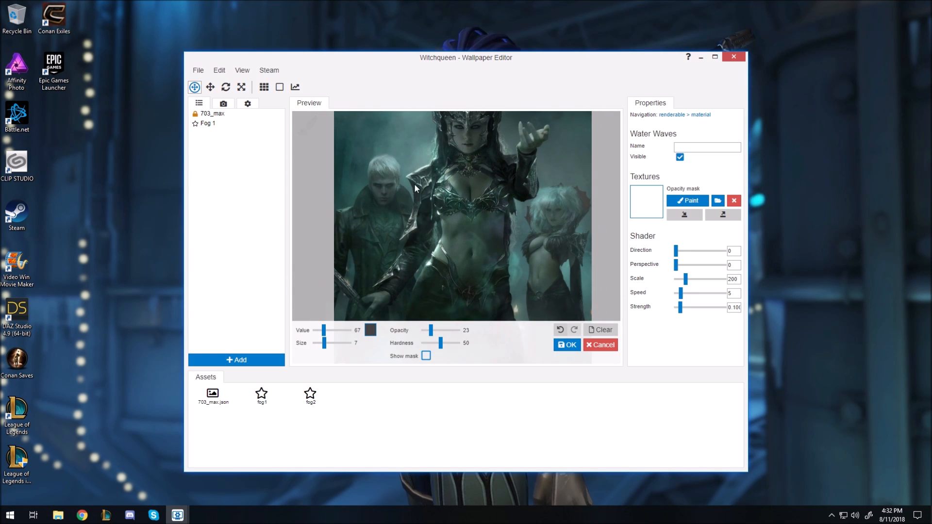
Open the Breathing effect's flow map for painting and choose the expanding brush mode for the queen's torso
click(670, 115)
click(663, 287)
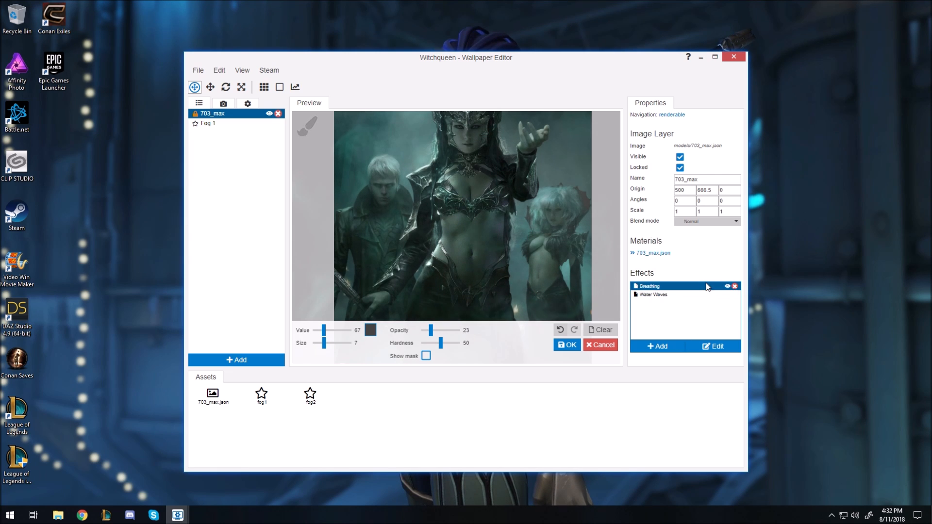
click(710, 344)
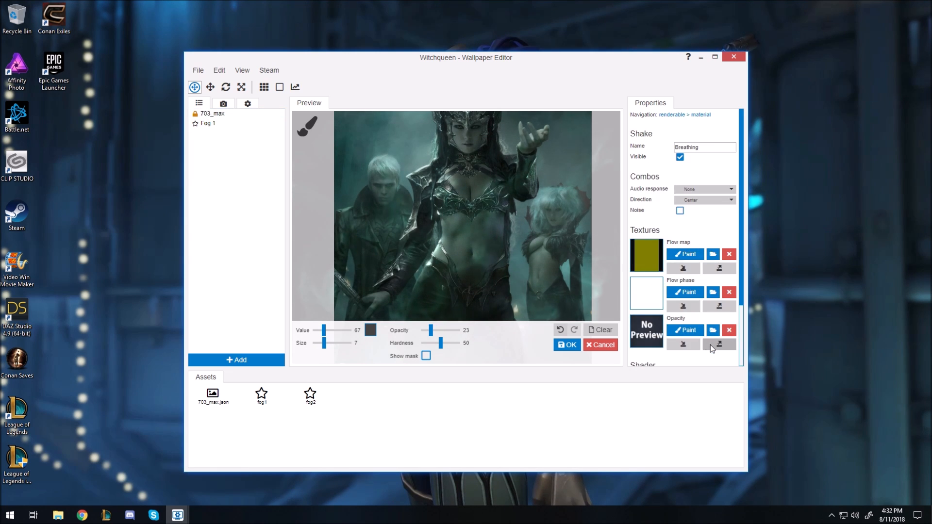
click(686, 254)
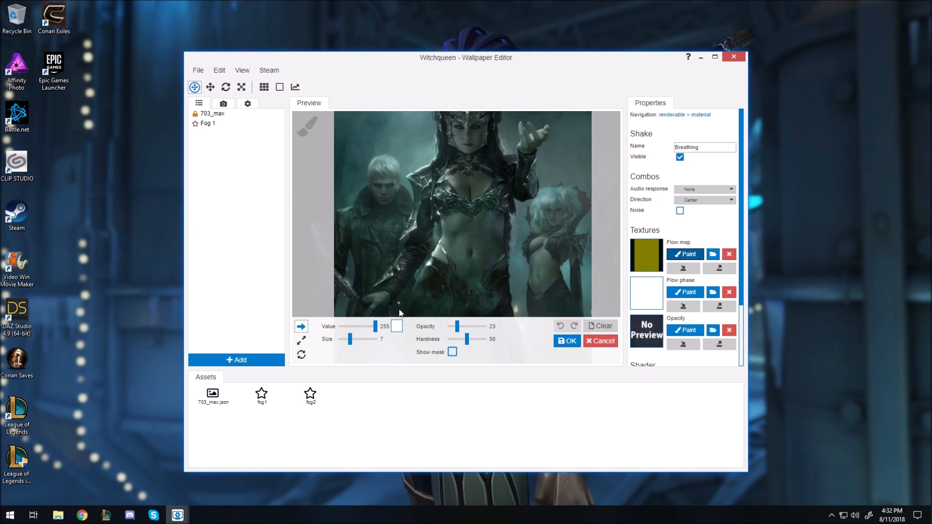
click(300, 341)
scroll(466, 203, up, 4)
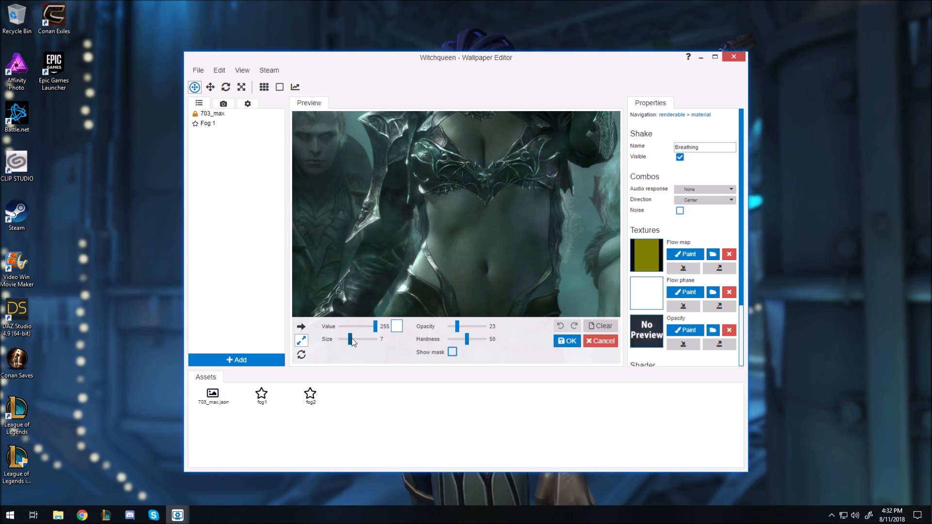
Save the project and paint the breathing flow on the queen's torso with value 198, using brush sizes 178 and 237
drag(351, 342, 362, 342)
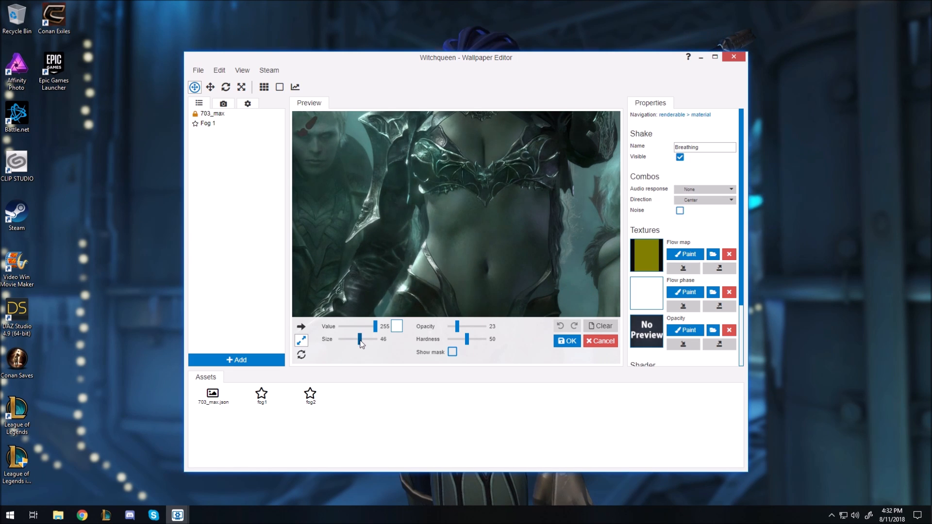
drag(360, 339, 367, 326)
key(ctrl+s)
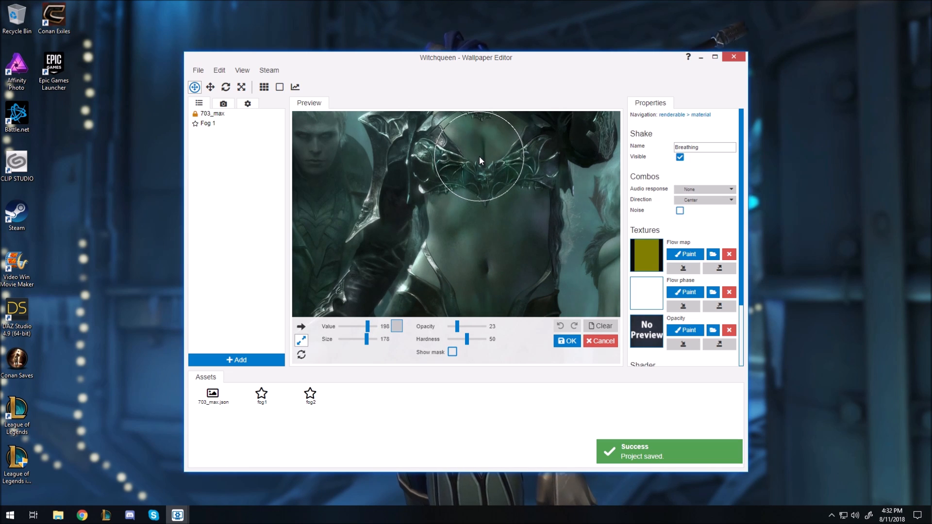
drag(367, 339, 369, 339)
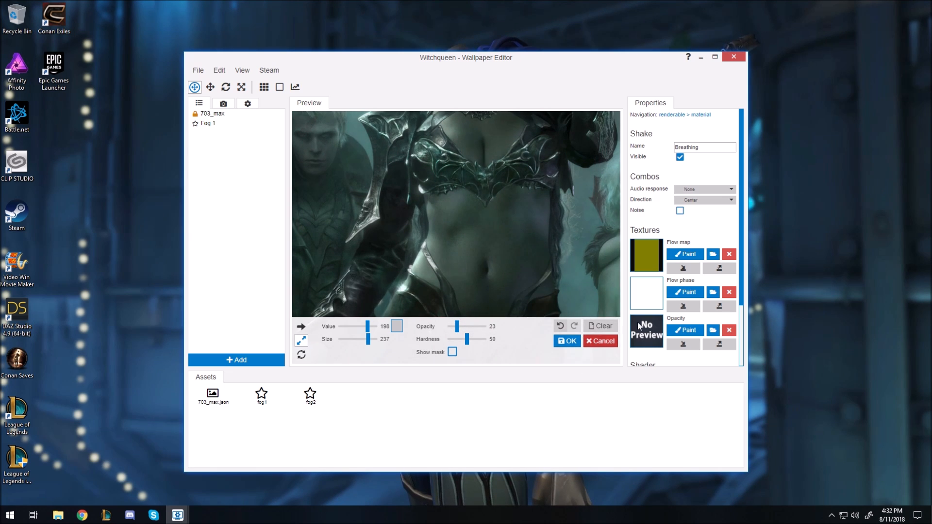
Strengthen the breathing flow on the queen's chest and belly with value 223 raised to 237, at brush size 237
scroll(681, 323, down, 3)
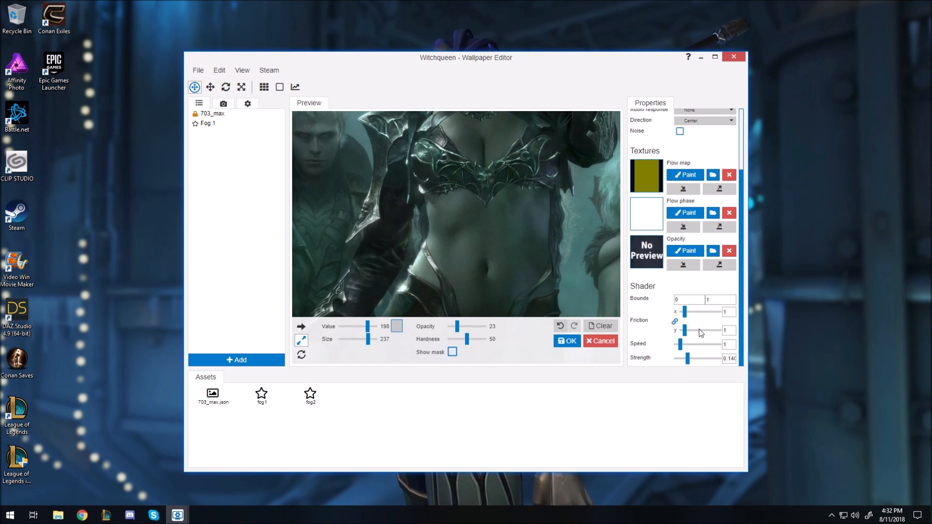
click(371, 327)
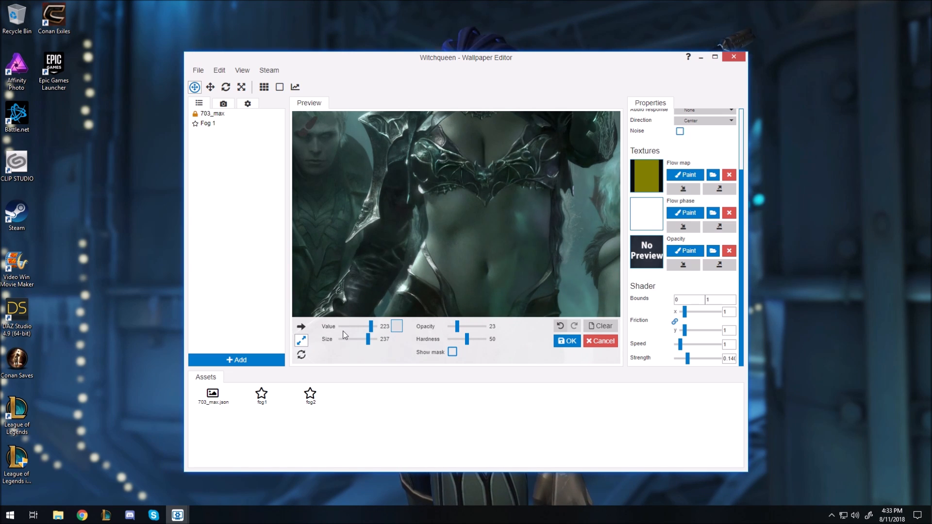
drag(371, 330, 375, 332)
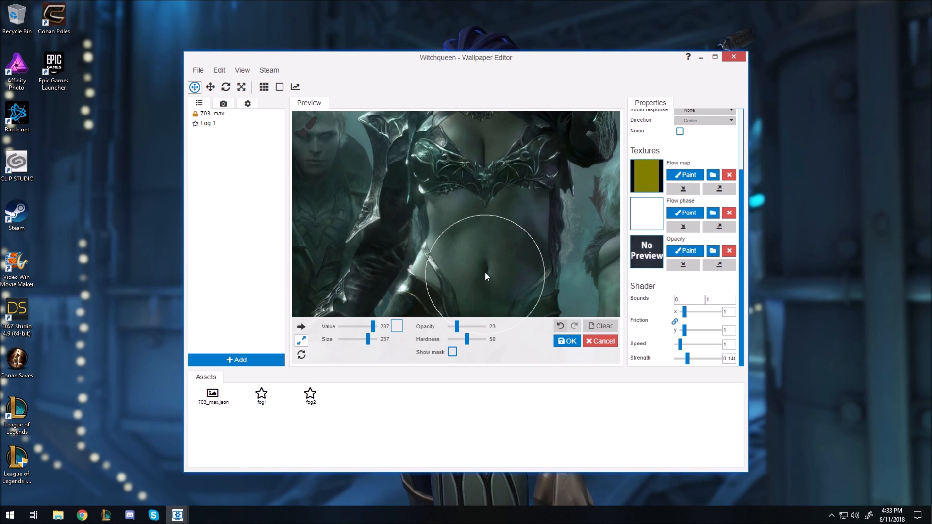
drag(361, 262, 488, 271)
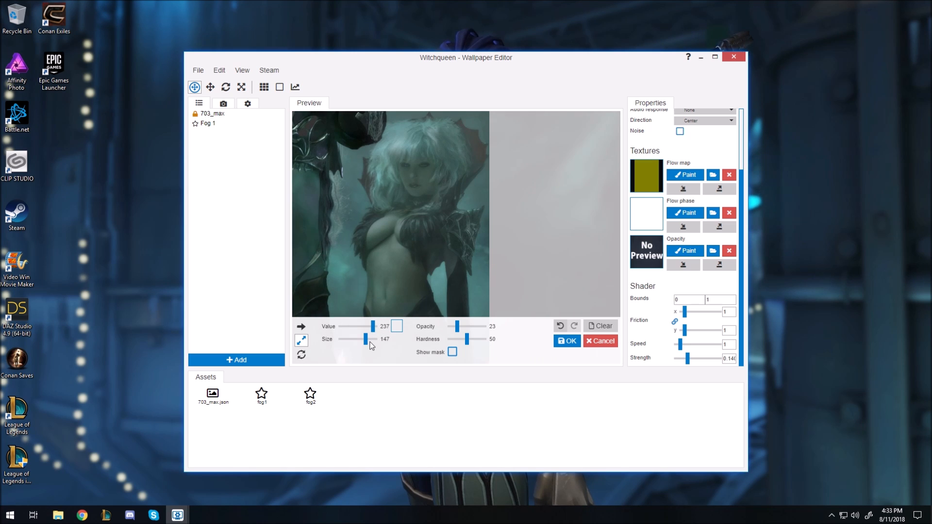
Paint the breathing flow on the white-haired woman's torso with value 237 and brush size 110
drag(369, 346, 367, 345)
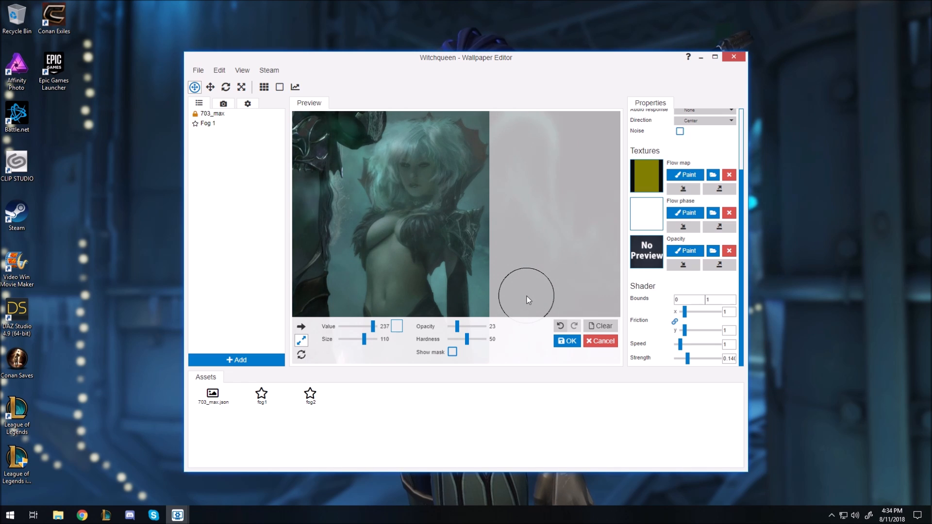
scroll(446, 201, down, 5)
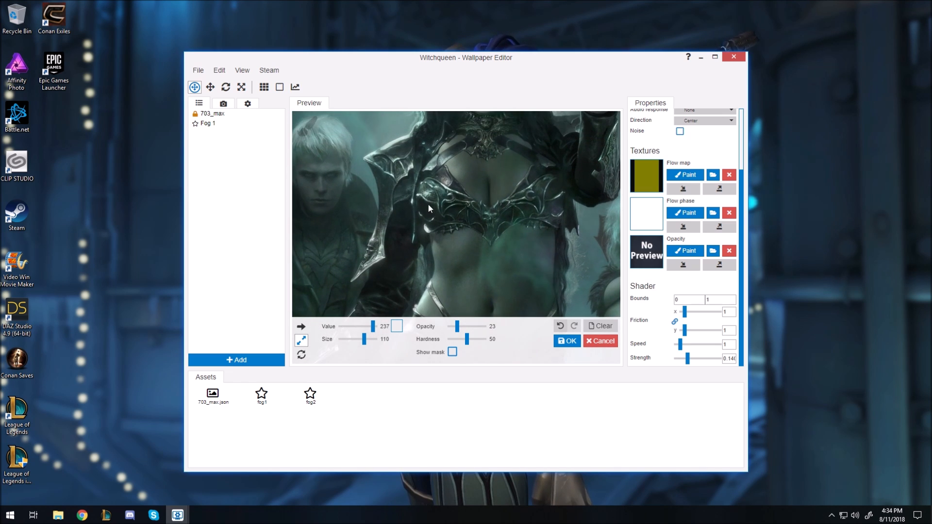
scroll(402, 190, down, 3)
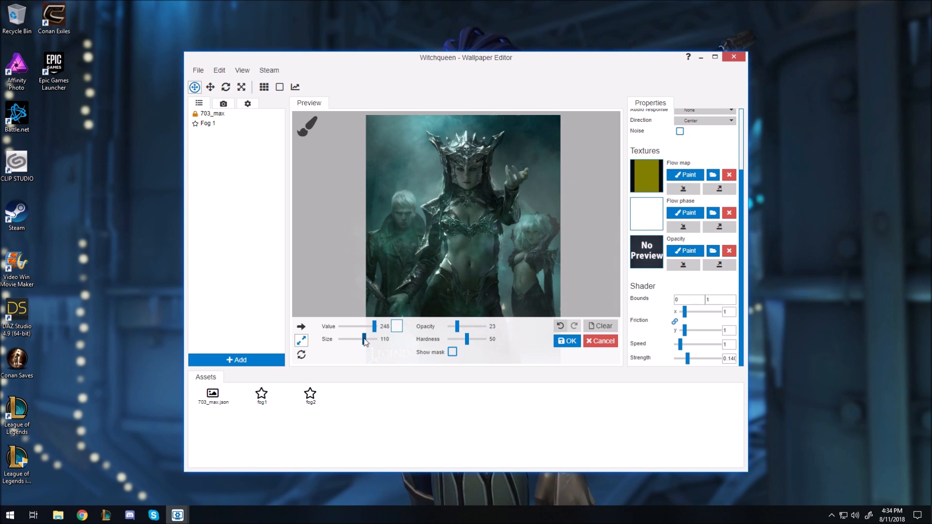
Touch up the breathing flow with value 248 and brush sizes 133 and 178, and accept the painted flow map
drag(365, 343, 366, 343)
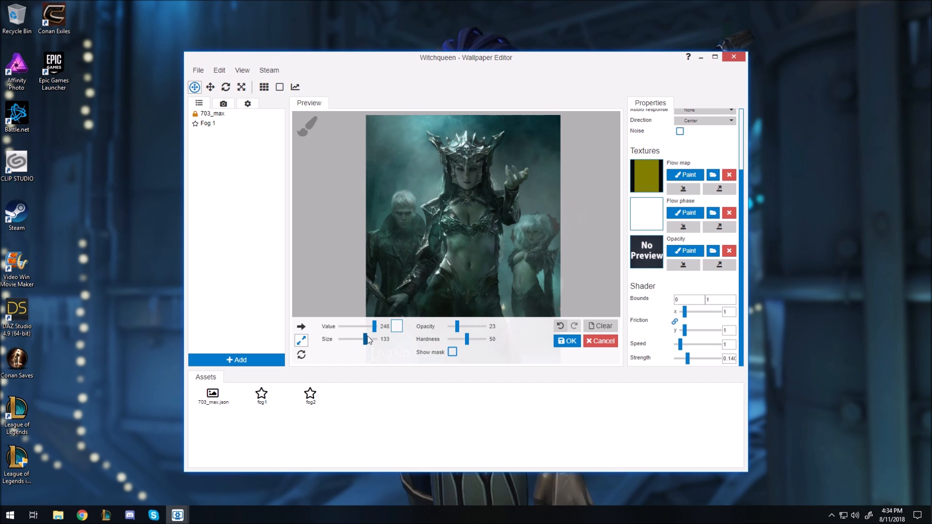
drag(365, 342, 369, 340)
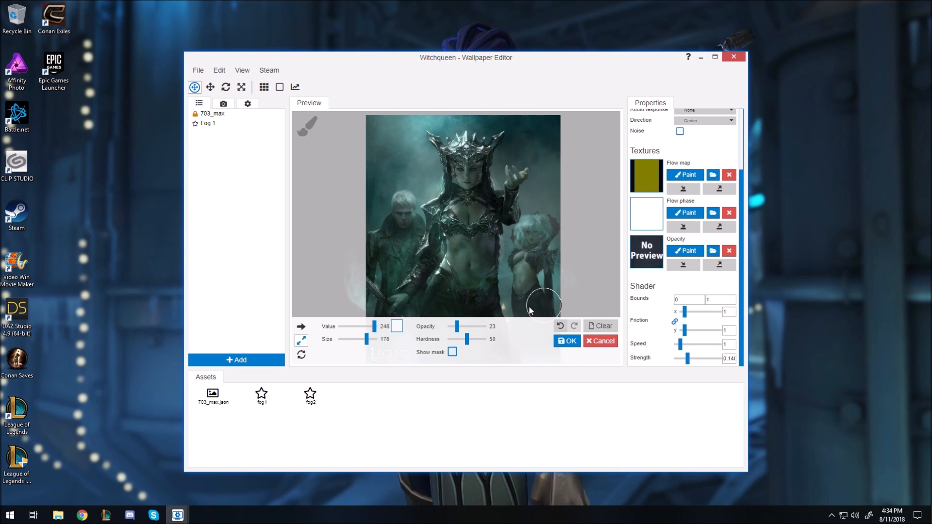
scroll(468, 203, up, 2)
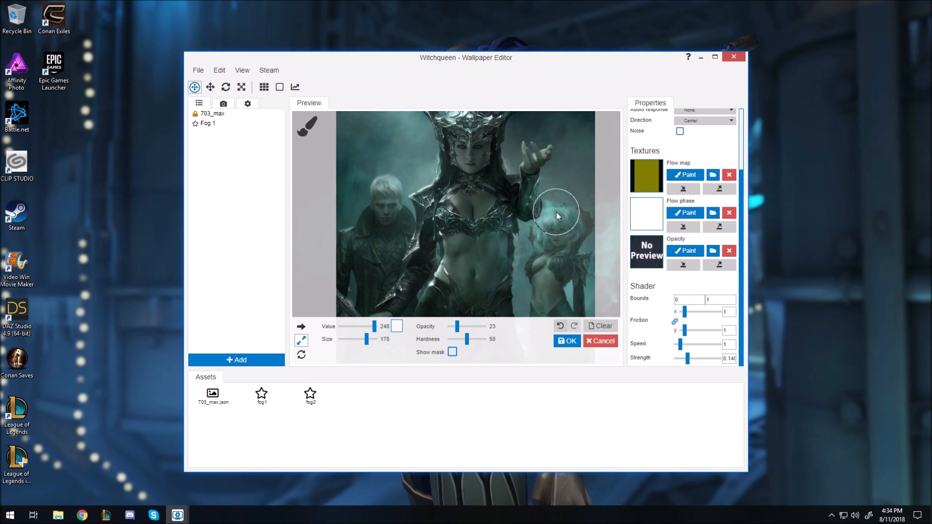
click(566, 342)
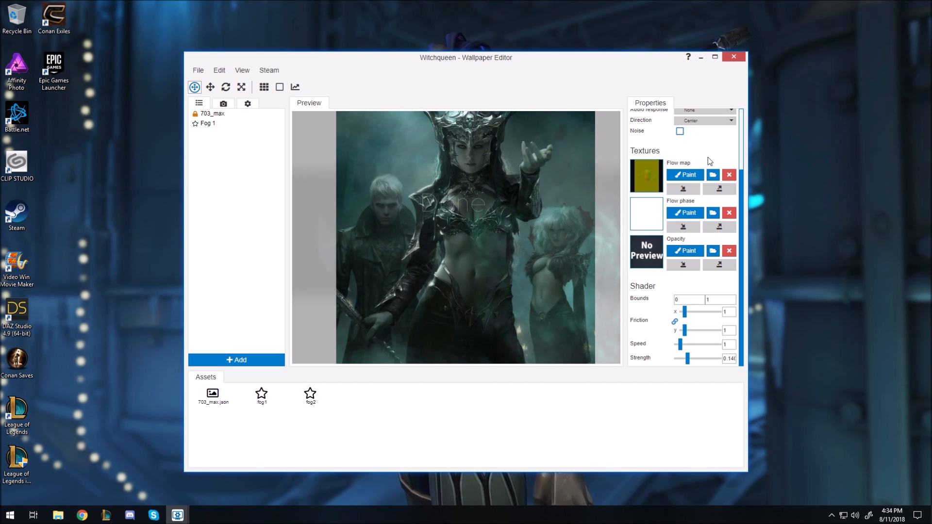
Open the image layer's Water Waves effect for editing and save the project
scroll(712, 160, up, 3)
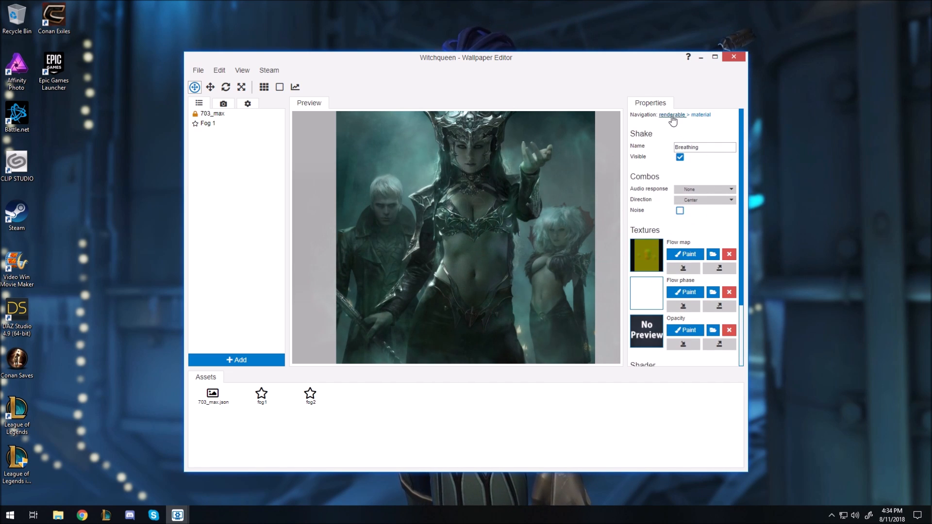
click(672, 115)
click(655, 295)
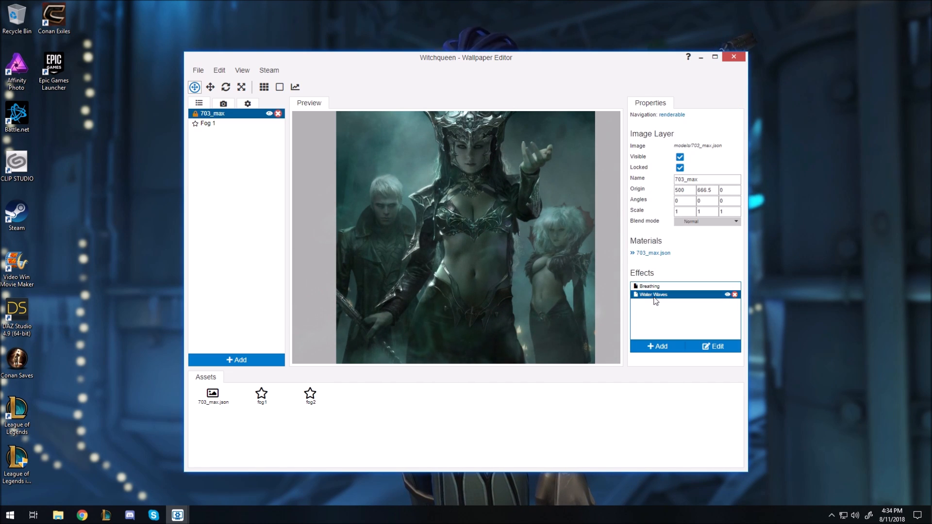
click(709, 347)
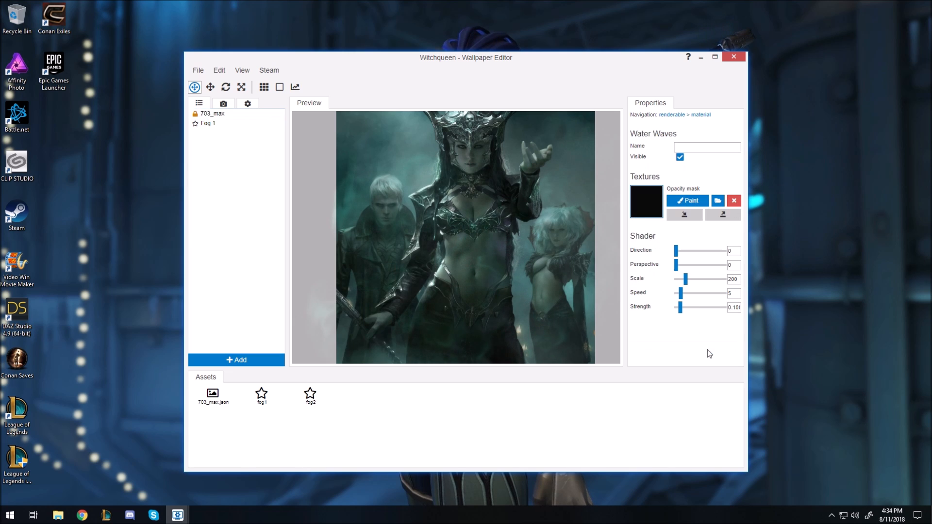
key(ctrl+s)
Check the animated image in the preview from the layer's properties and reopen the Water Waves settings
click(672, 115)
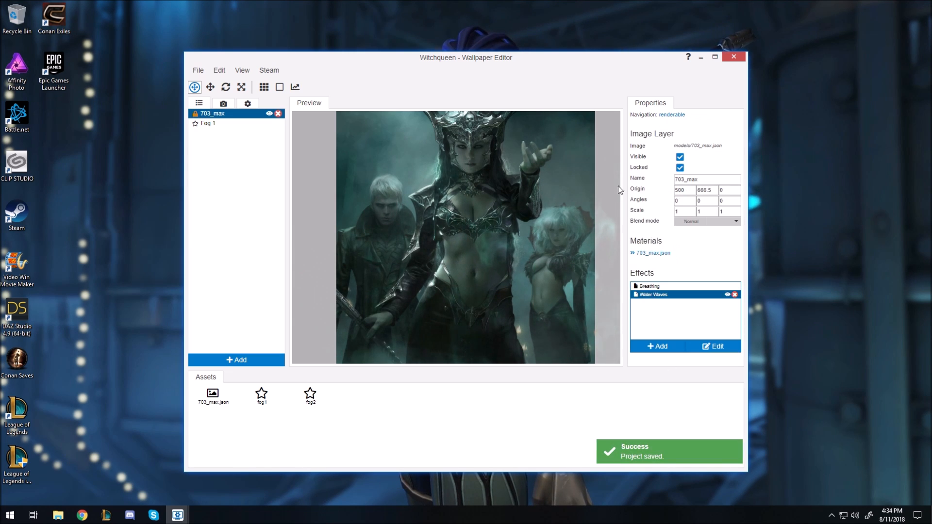
scroll(551, 226, down, 2)
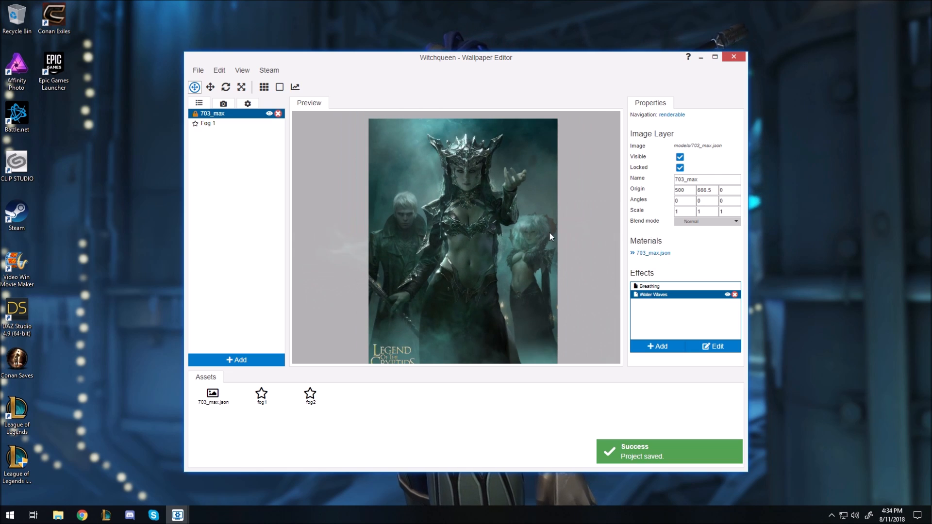
scroll(536, 230, up, 1)
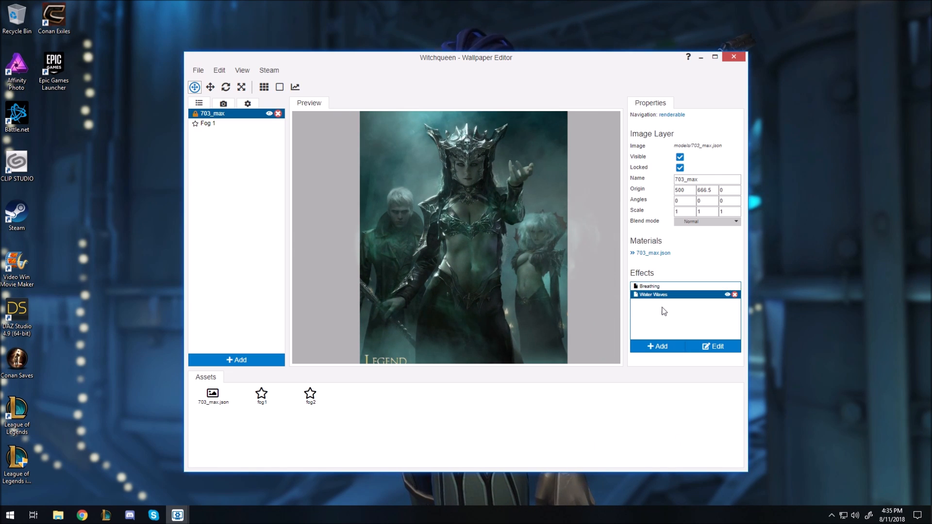
click(712, 346)
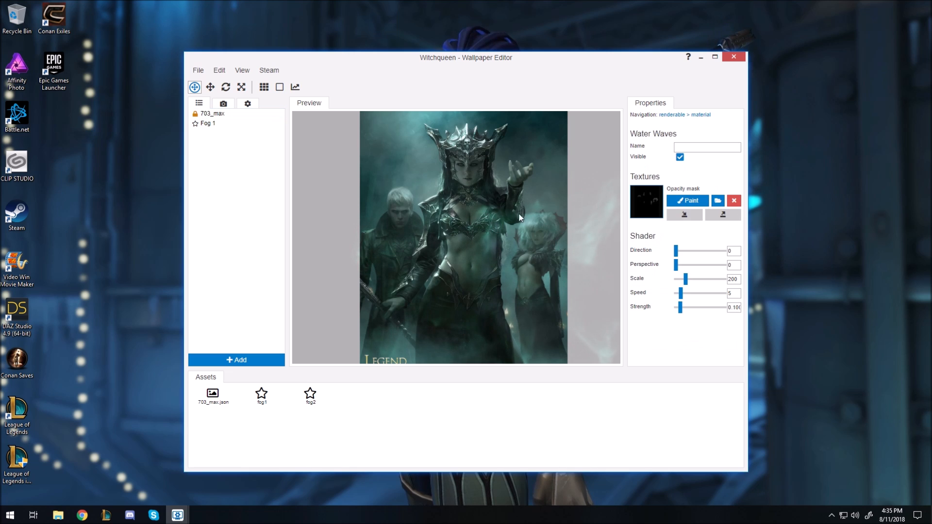
scroll(465, 176, up, 1)
scroll(465, 176, up, 1)
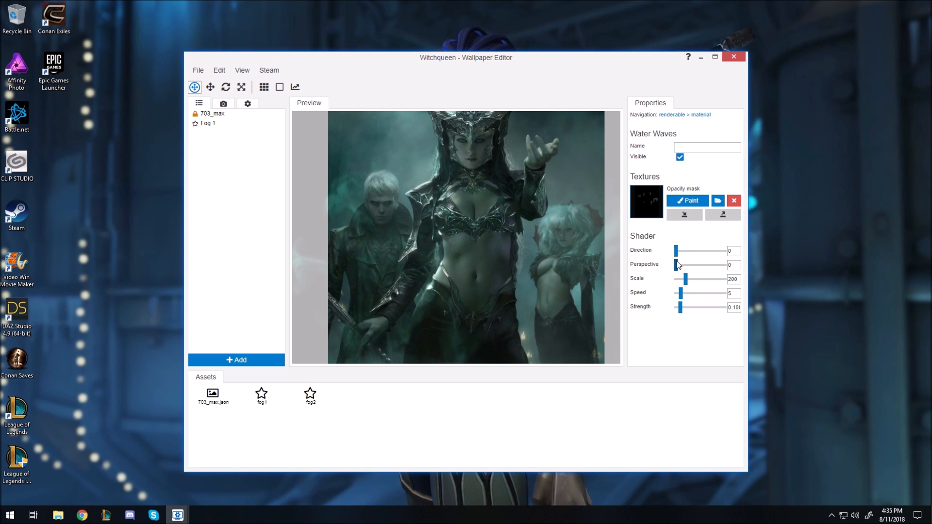
Tune the Water Waves shader to direction 1.38, perspective 0.03 and scale about 90
drag(677, 266, 691, 265)
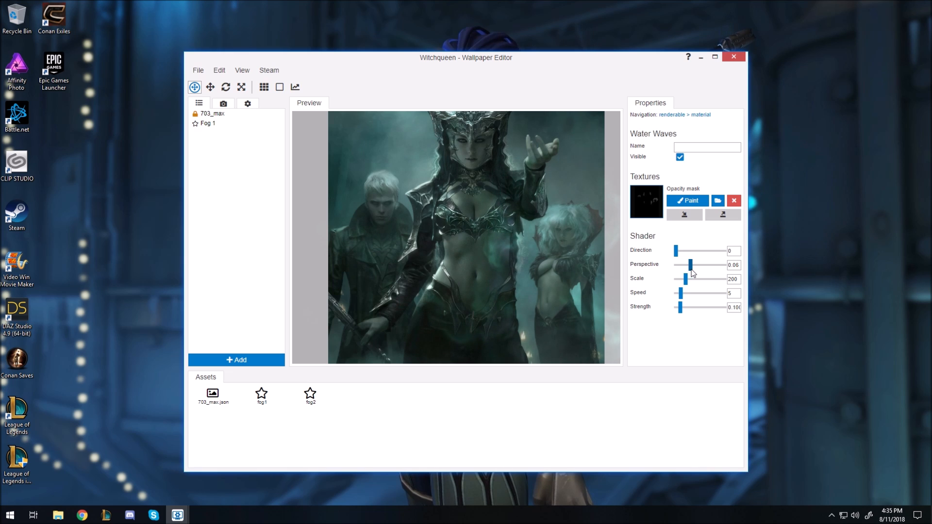
drag(679, 253, 692, 259)
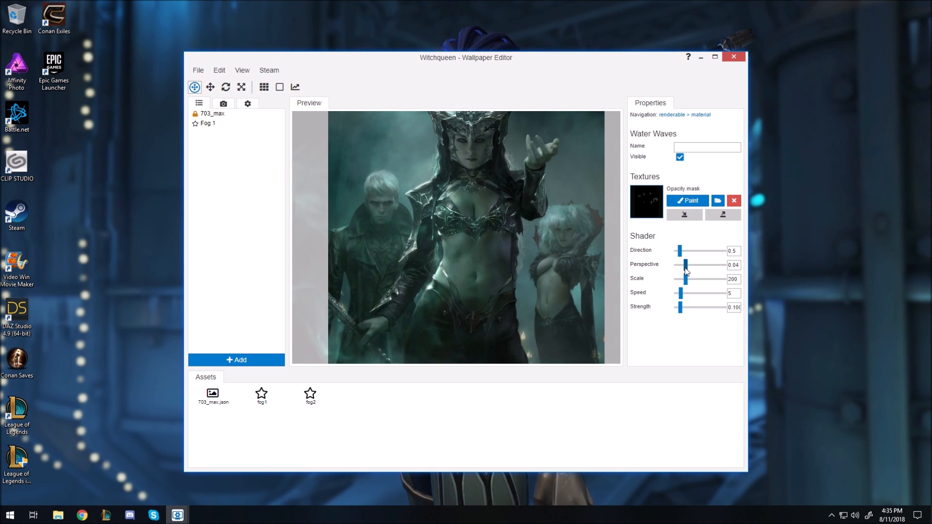
drag(684, 271, 704, 275)
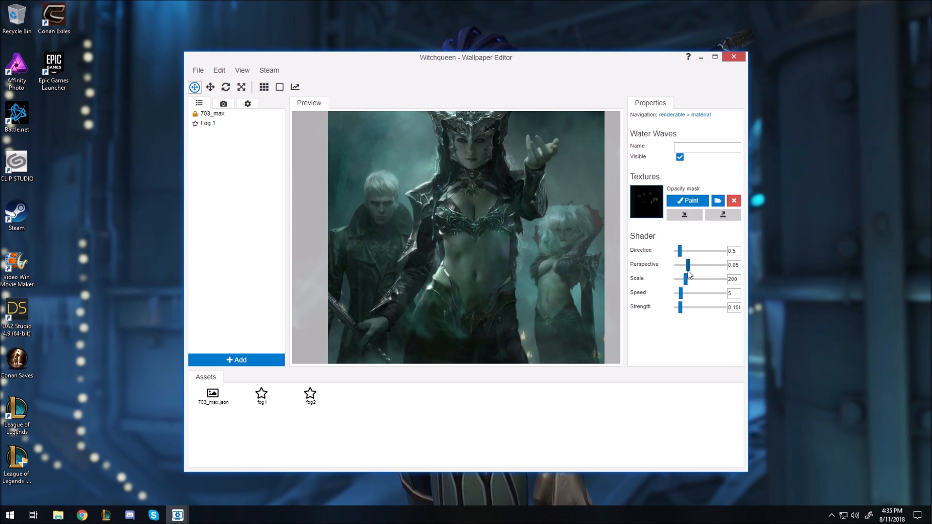
key(Left)
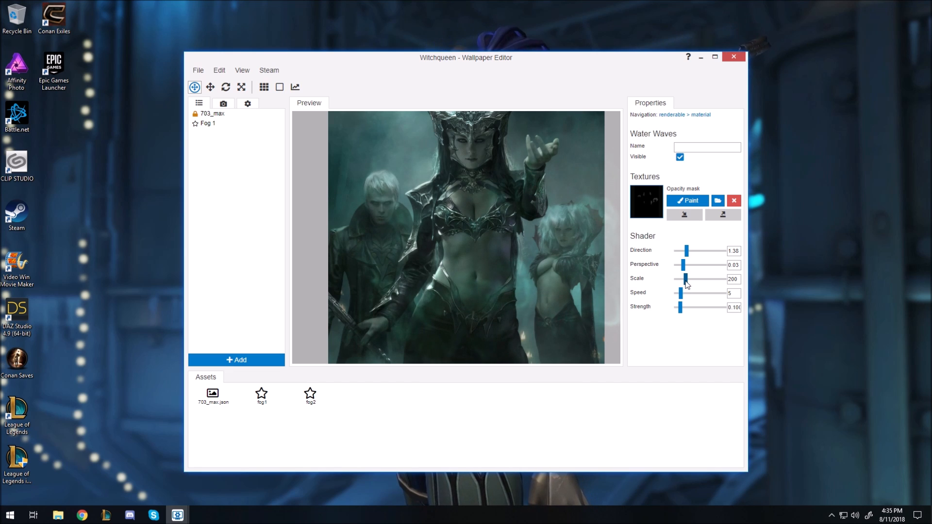
drag(687, 281, 680, 281)
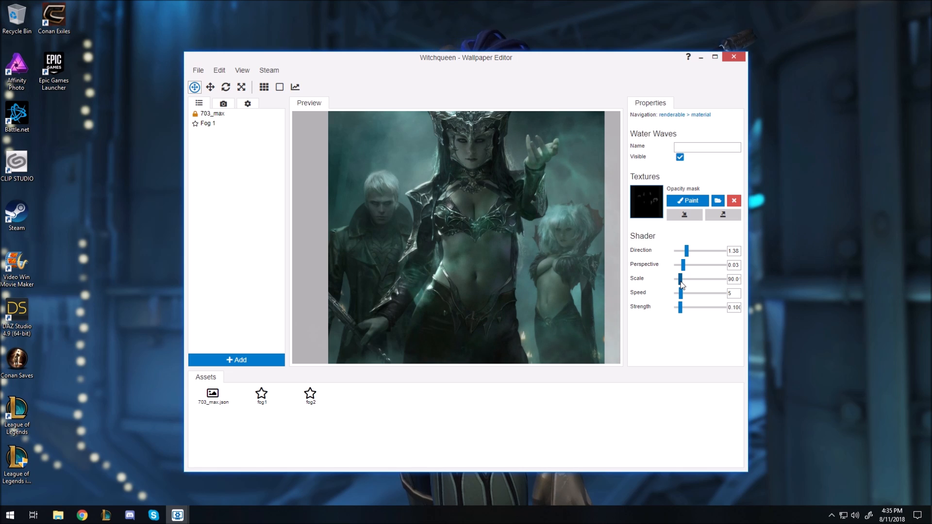
Set the Water Waves shader to scale about 70, direction 0.13 and perspective 0.01, and save the project
drag(681, 283, 679, 282)
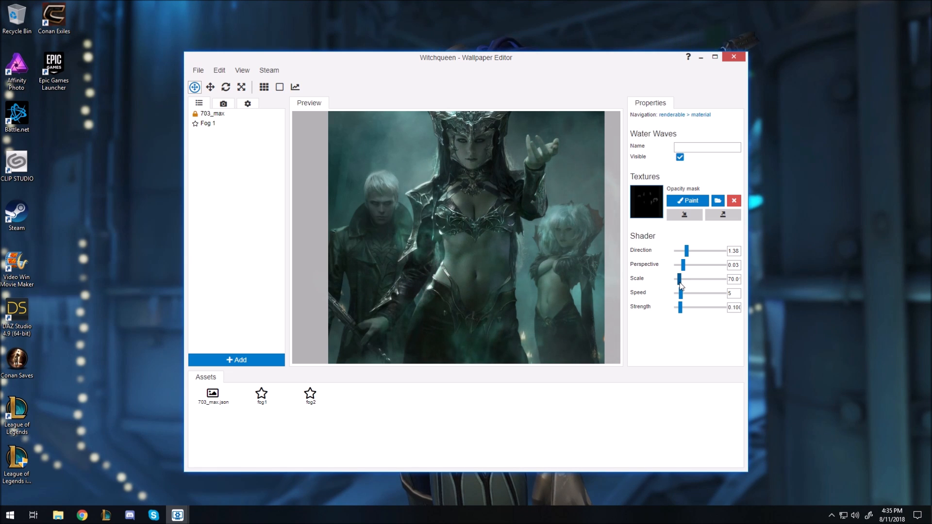
drag(685, 252, 678, 252)
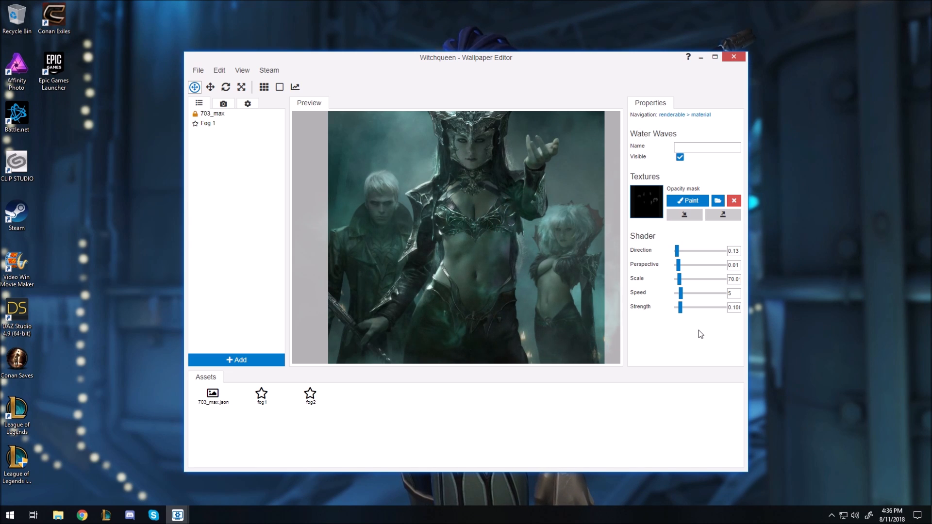
key(ctrl+s)
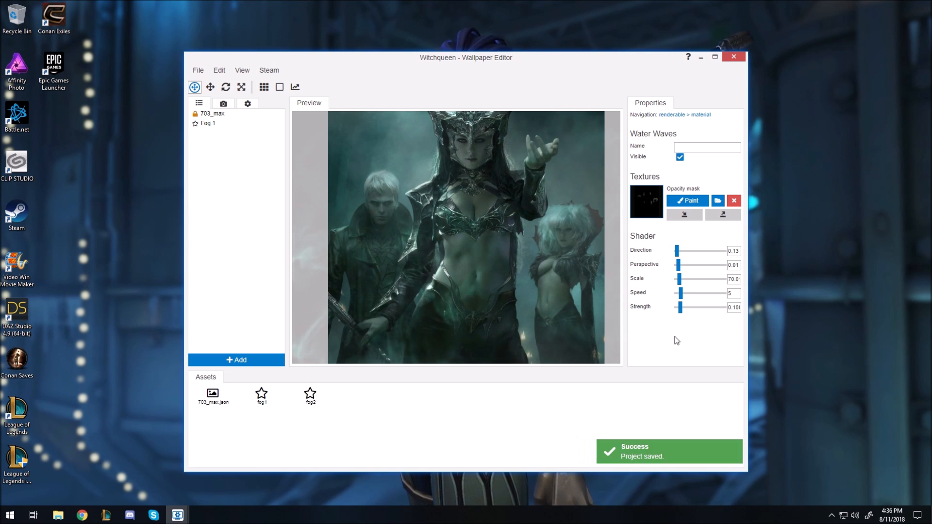
Open the image layer's Breathing flow map for painting with a brush size of 46, and save the project
click(668, 116)
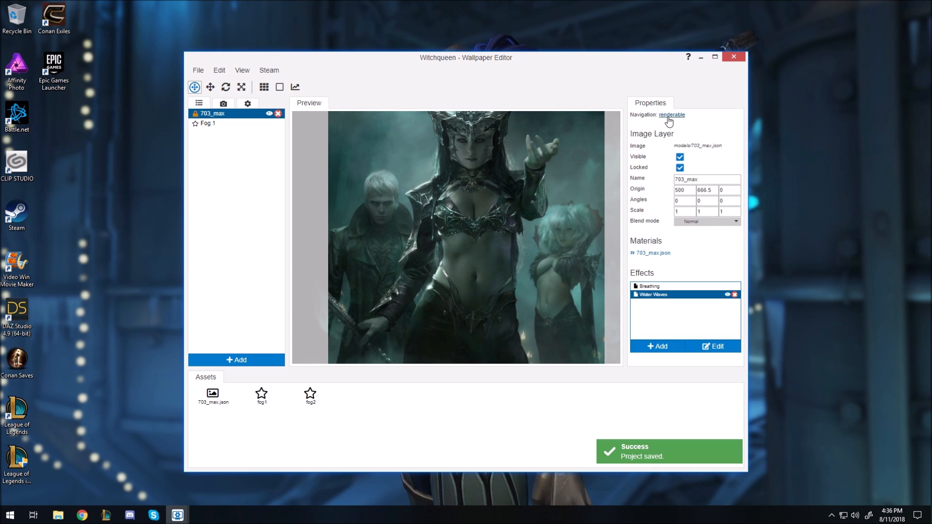
click(662, 288)
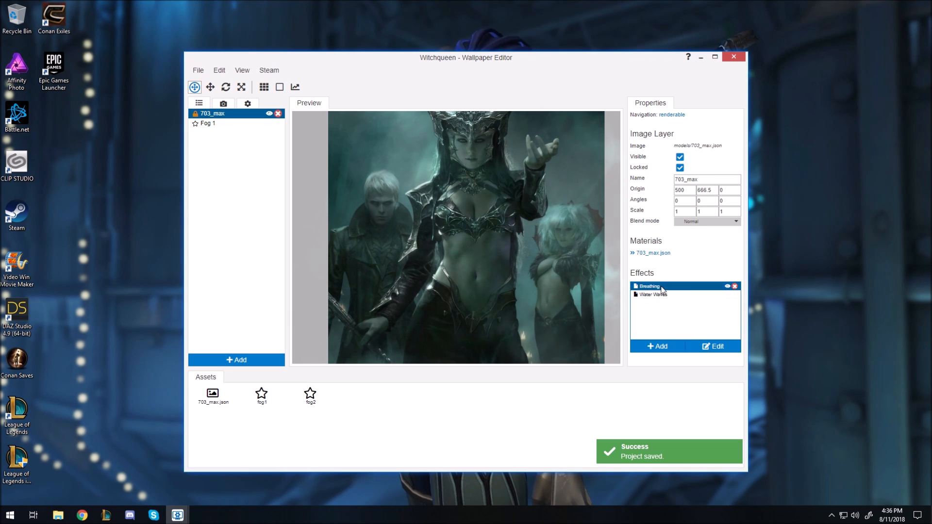
click(725, 345)
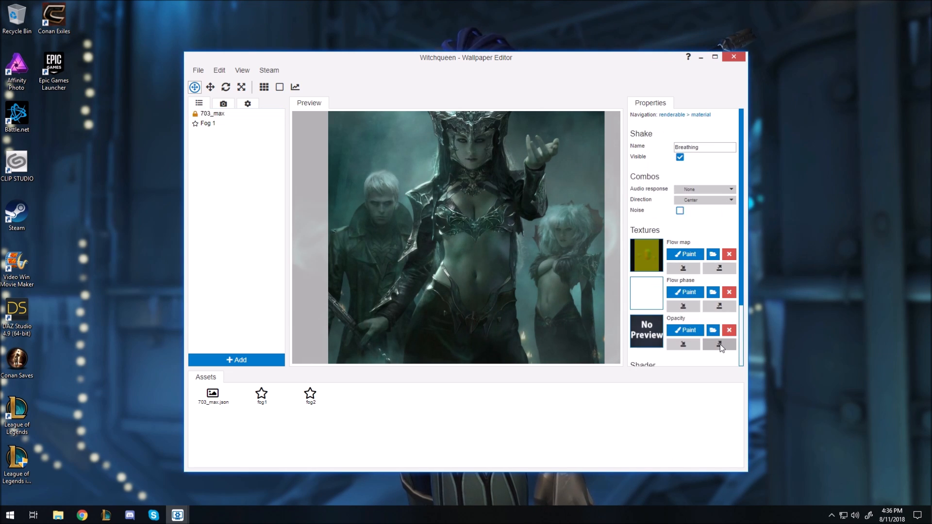
click(687, 256)
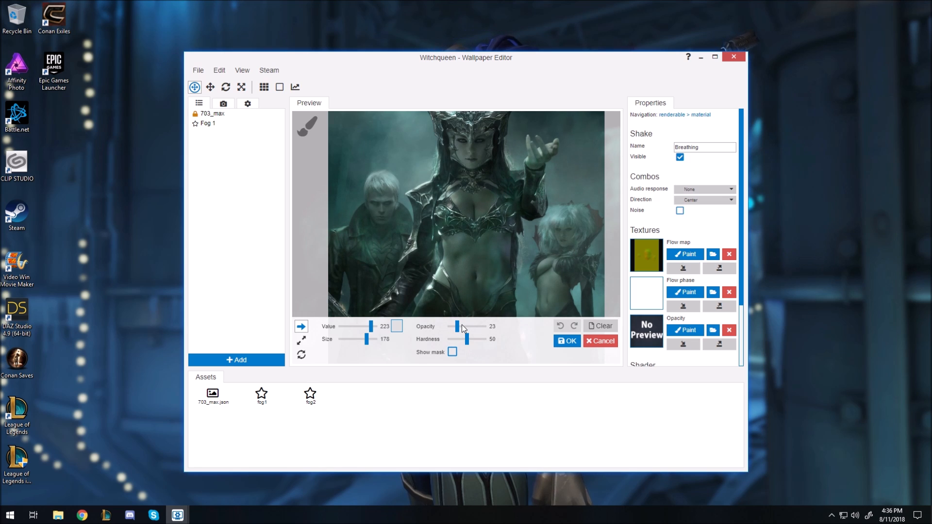
scroll(443, 176, up, 8)
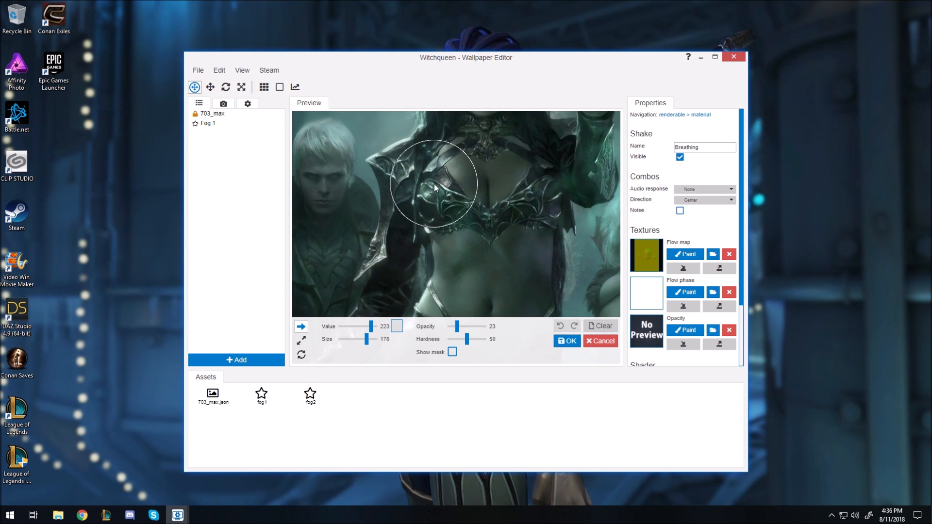
key(ctrl+s)
scroll(457, 184, down, 5)
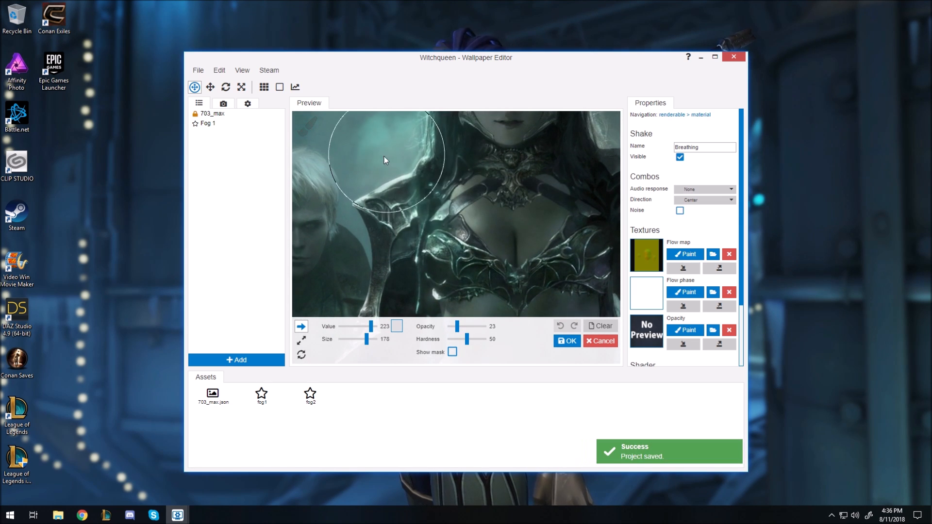
scroll(400, 184, up, 5)
scroll(400, 184, down, 5)
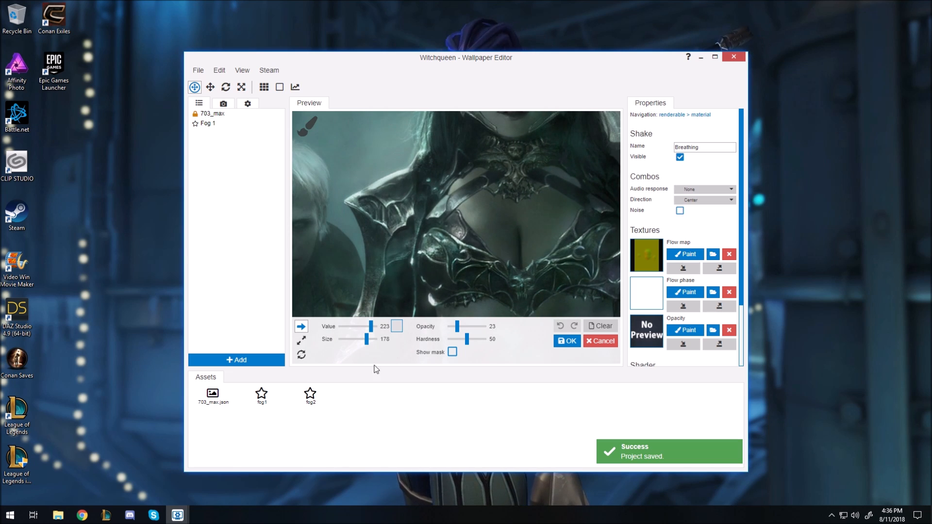
drag(367, 340, 360, 340)
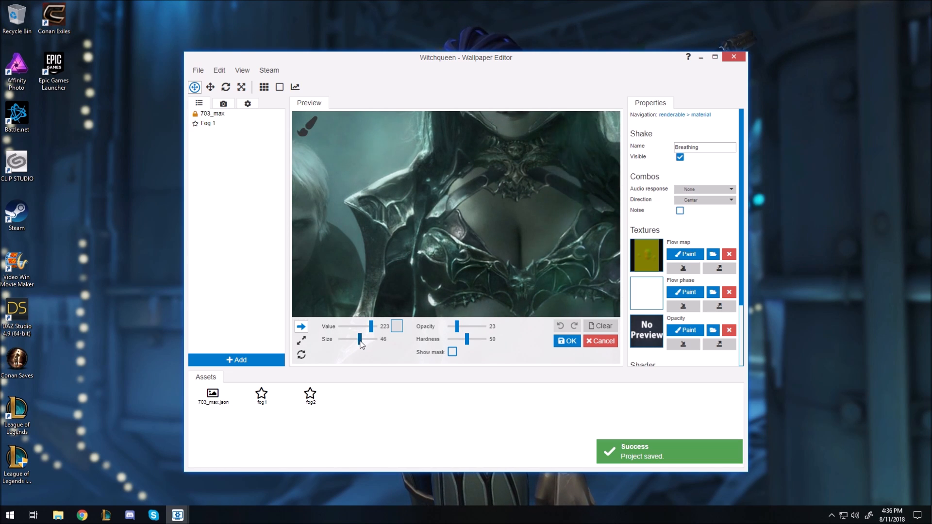
Try painting breathing flow with value 223 over the witch's shoulder armour beside the blond man, and undo the stroke
click(452, 353)
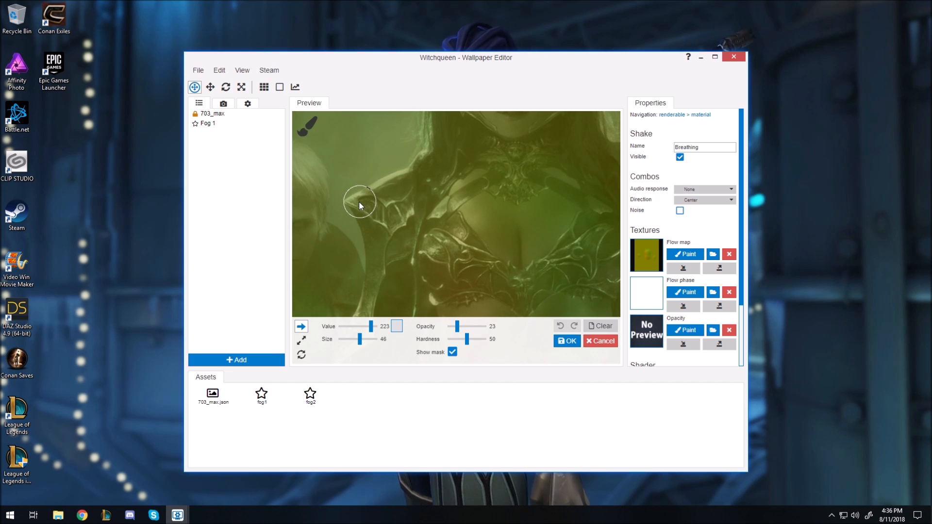
mouse_move(357, 200)
mouse_down()
mouse_move(399, 183)
mouse_move(397, 218)
mouse_move(370, 222)
mouse_move(389, 234)
mouse_move(404, 229)
mouse_move(402, 254)
mouse_move(374, 234)
mouse_up()
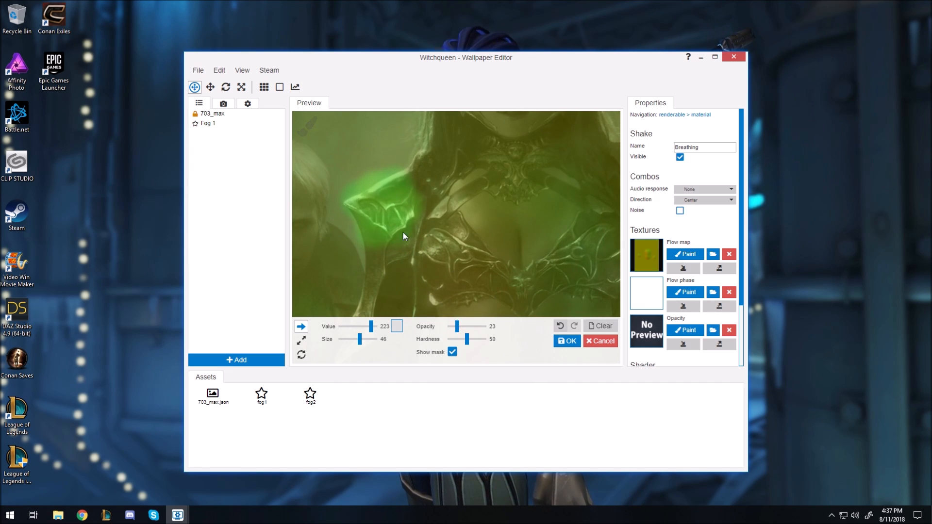
click(453, 352)
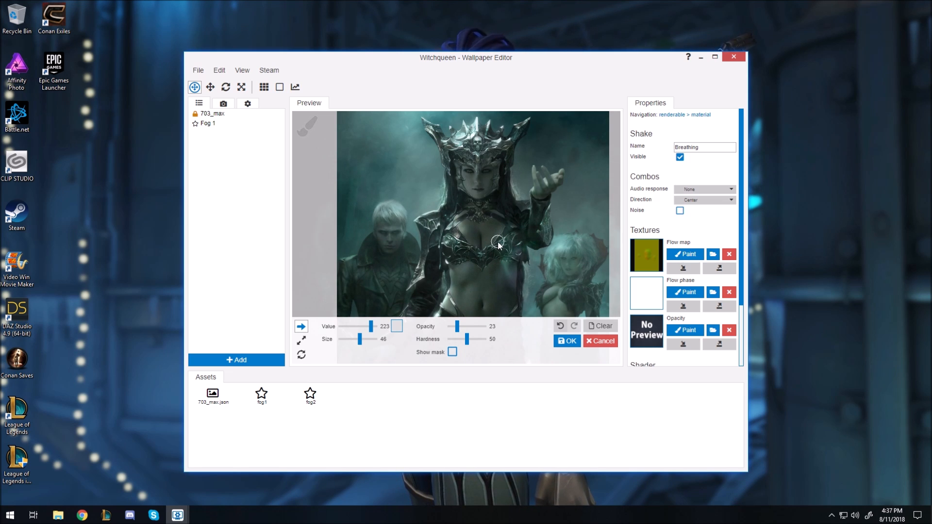
click(563, 324)
Paint the breathing flow over the witch's shoulder armour on both sides with value 142 and brush size 46
scroll(435, 220, up, 5)
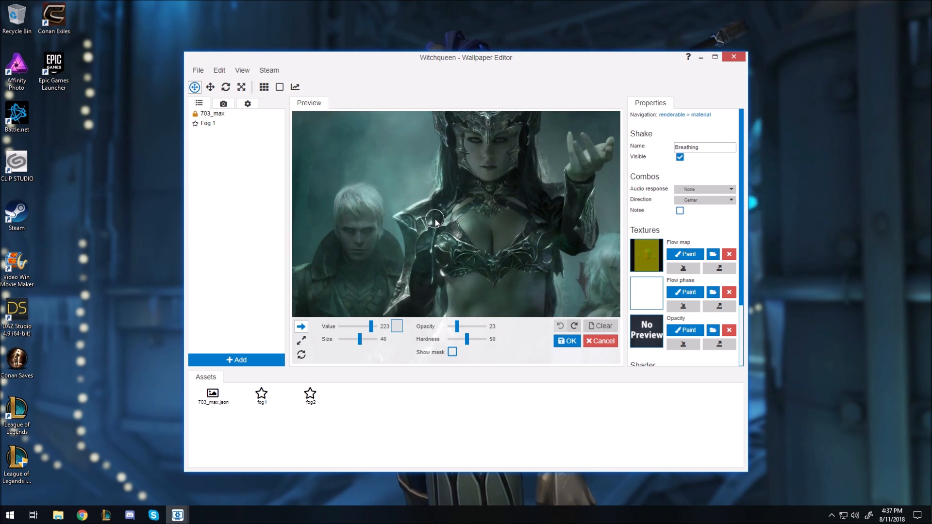
drag(371, 326, 360, 329)
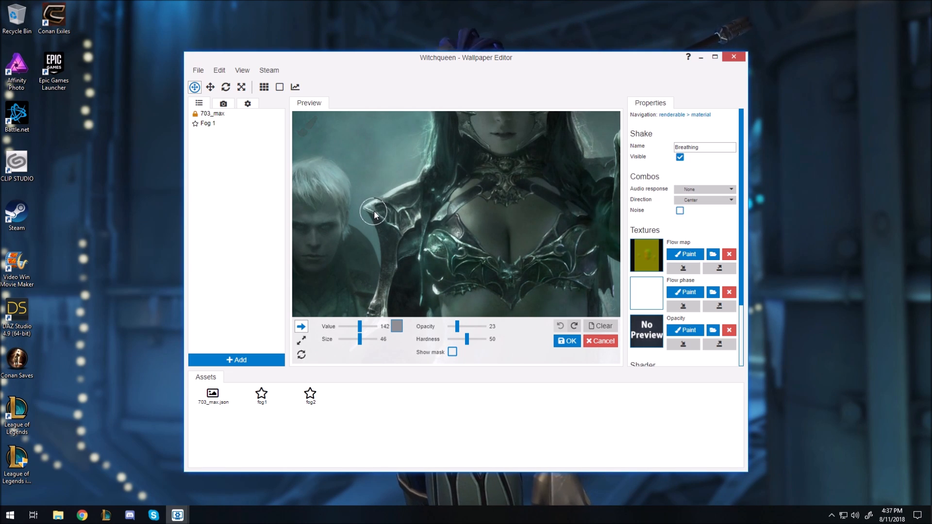
drag(374, 210, 390, 197)
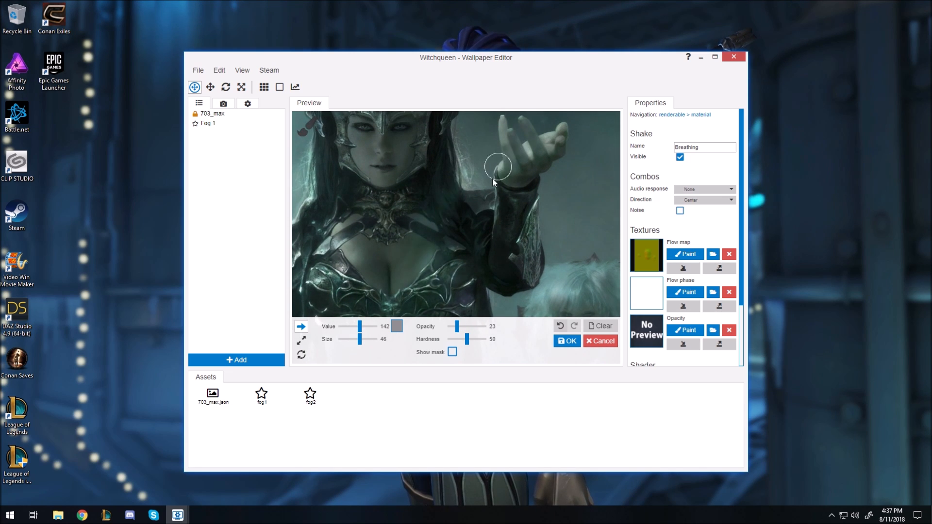
Paint the breathing flow over the witch's raised hand and sleeve with brush size 29, showing the mask while painting
drag(359, 339, 352, 338)
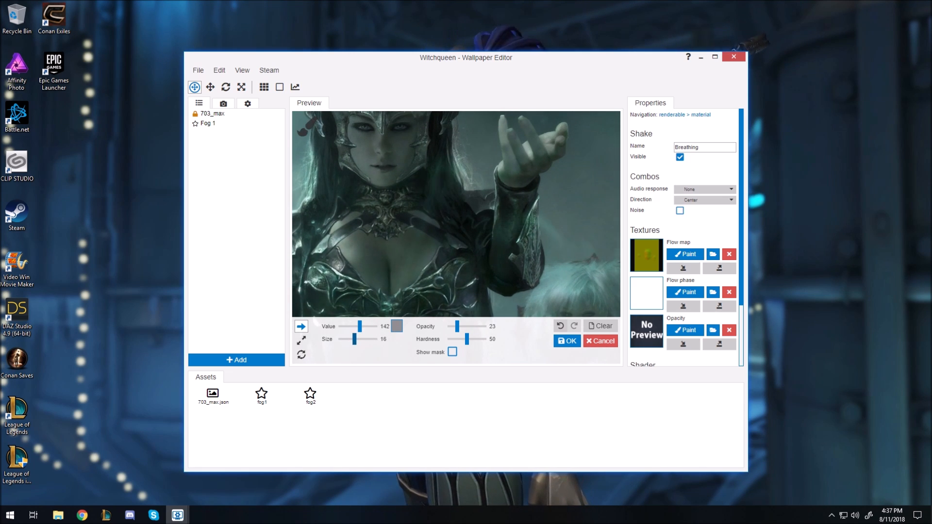
scroll(474, 196, up, 4)
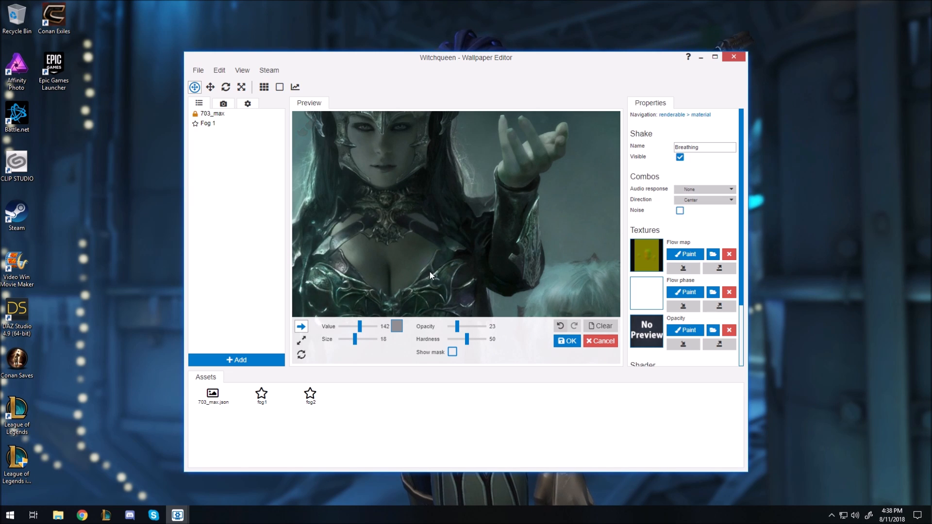
drag(355, 339, 358, 339)
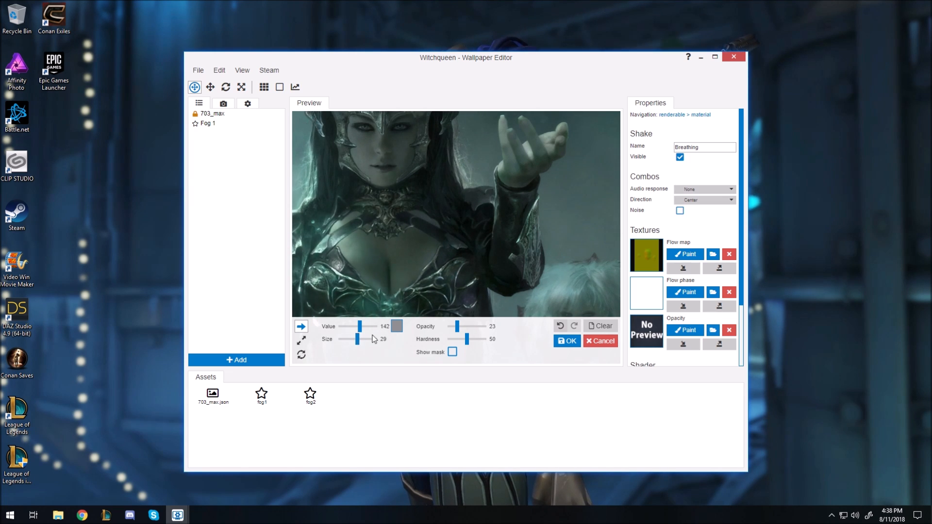
click(452, 351)
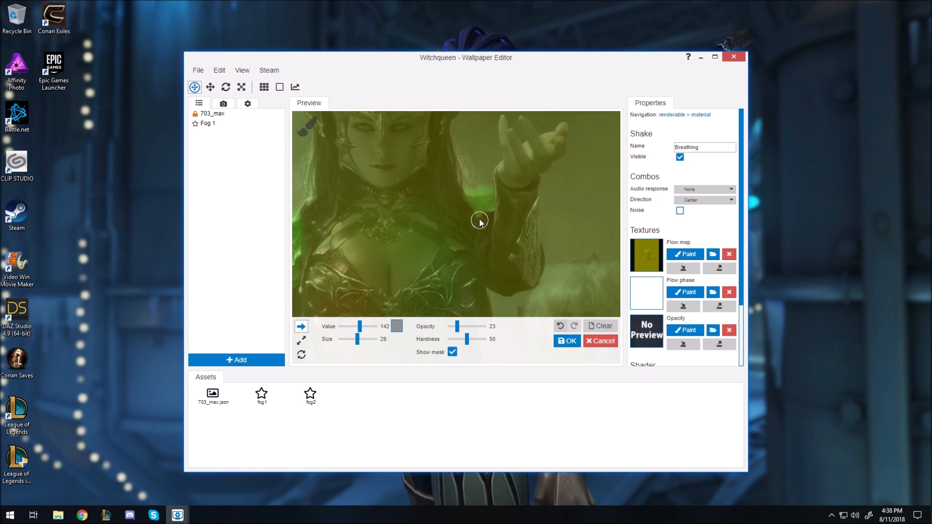
drag(486, 230, 489, 207)
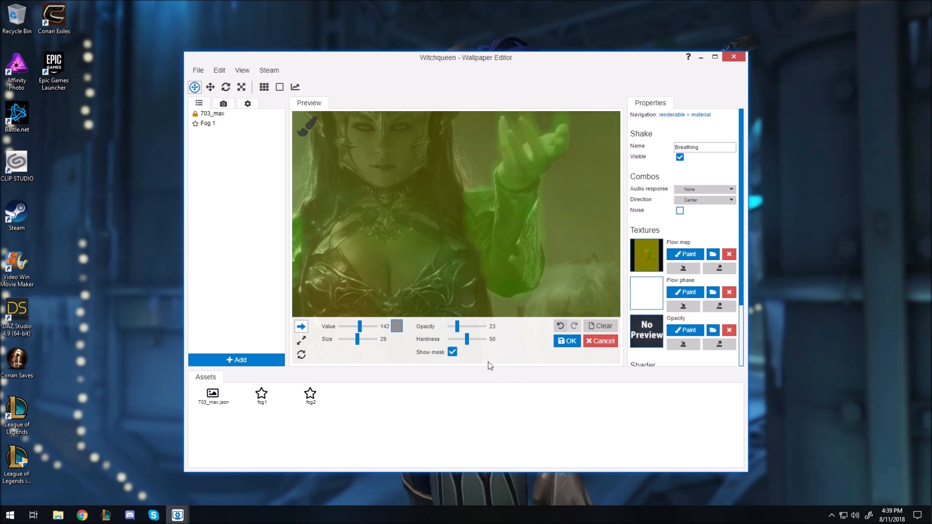
click(452, 352)
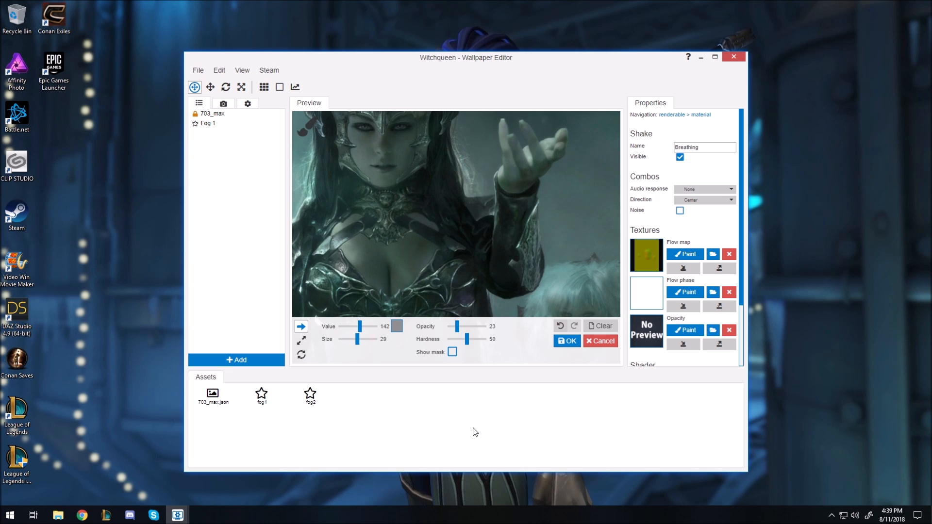
Extend the breathing flow down the jagged sleeve armour beside the blond man with brush size 15, showing the mask while painting
scroll(446, 201, down, 3)
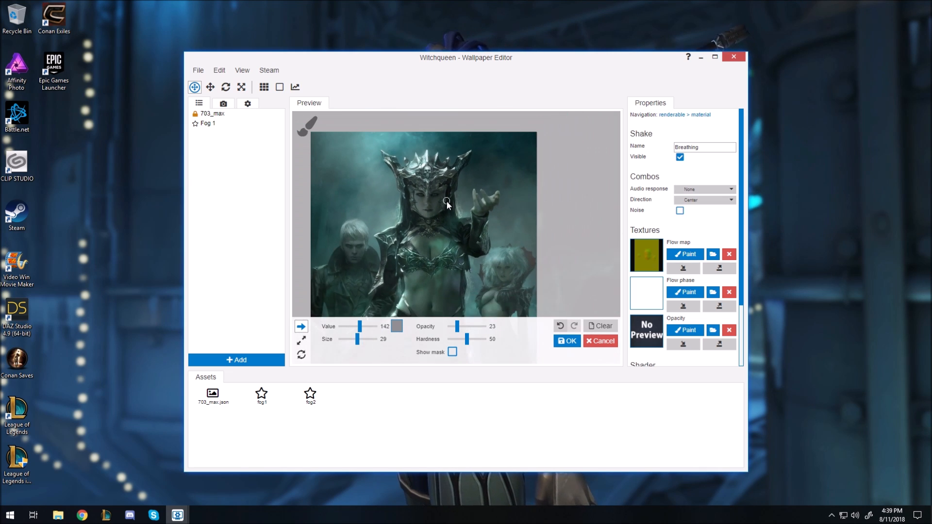
scroll(477, 240, up, 3)
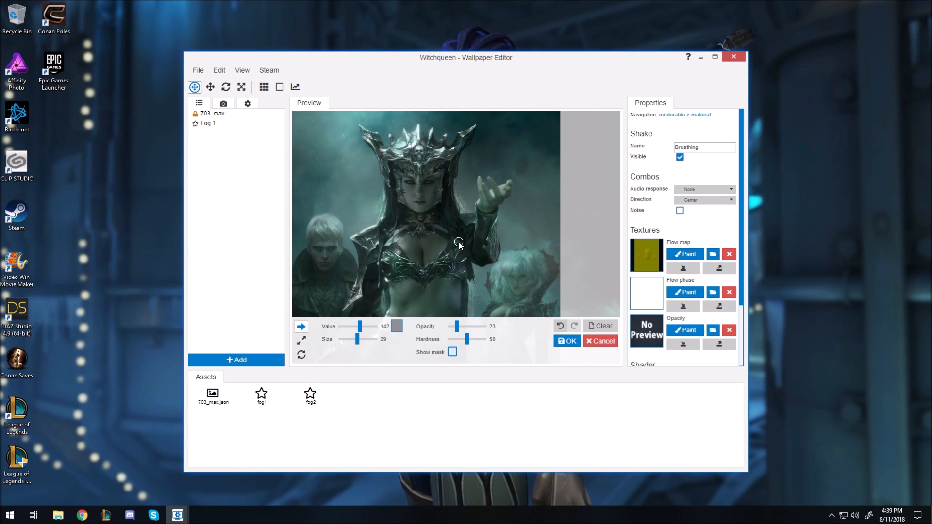
scroll(482, 233, down, 1)
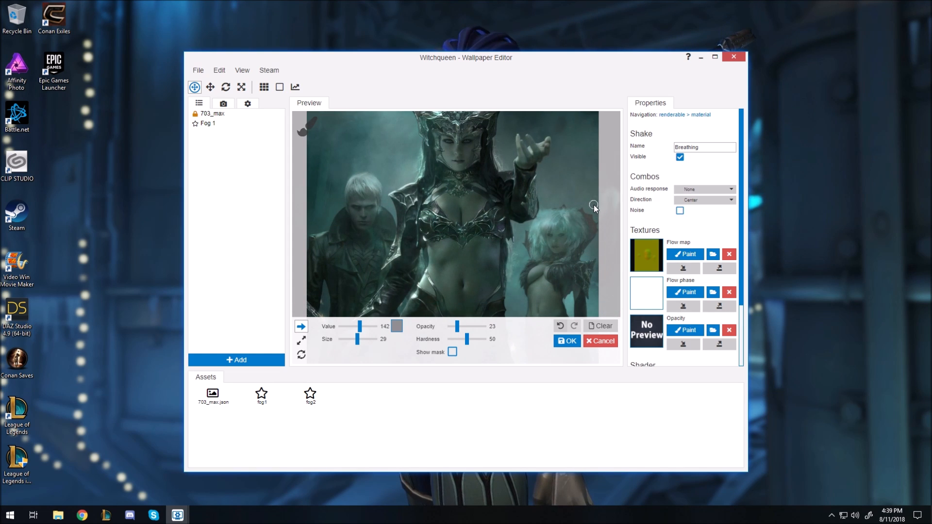
scroll(392, 262, up, 3)
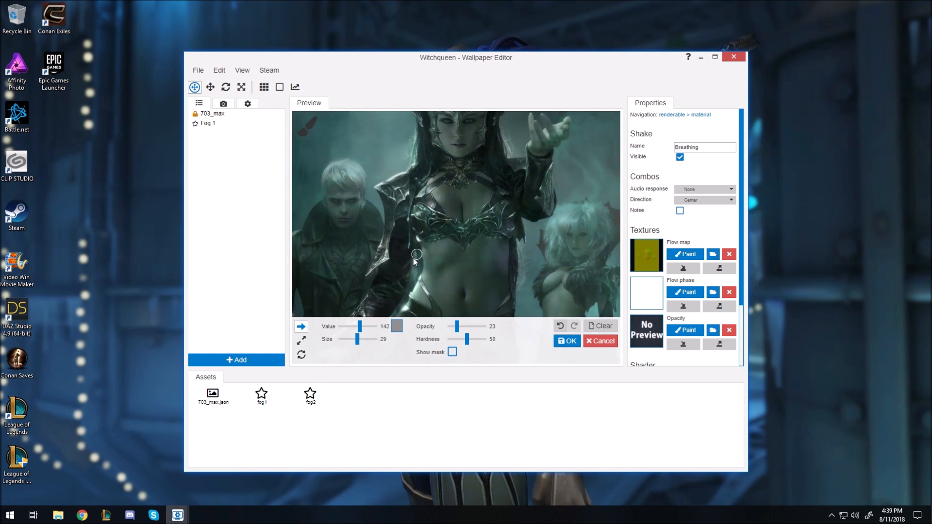
scroll(392, 263, up, 1)
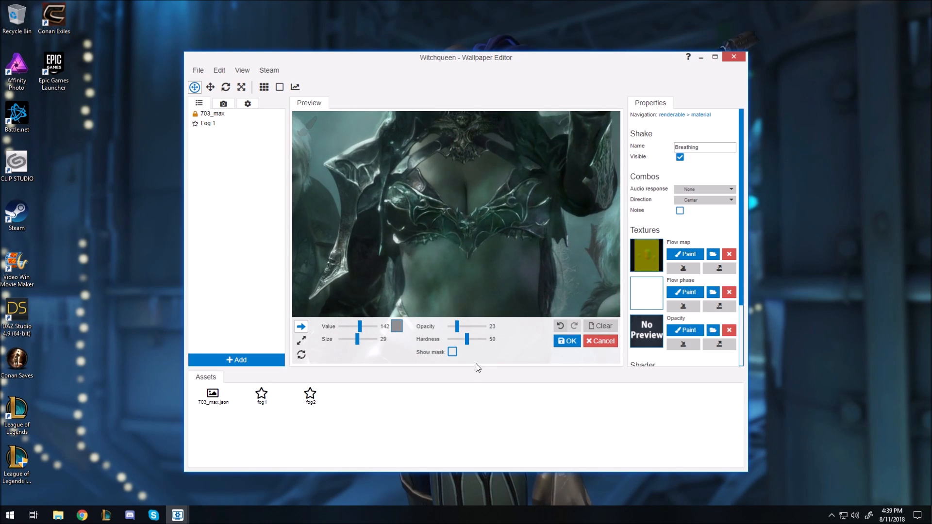
click(453, 352)
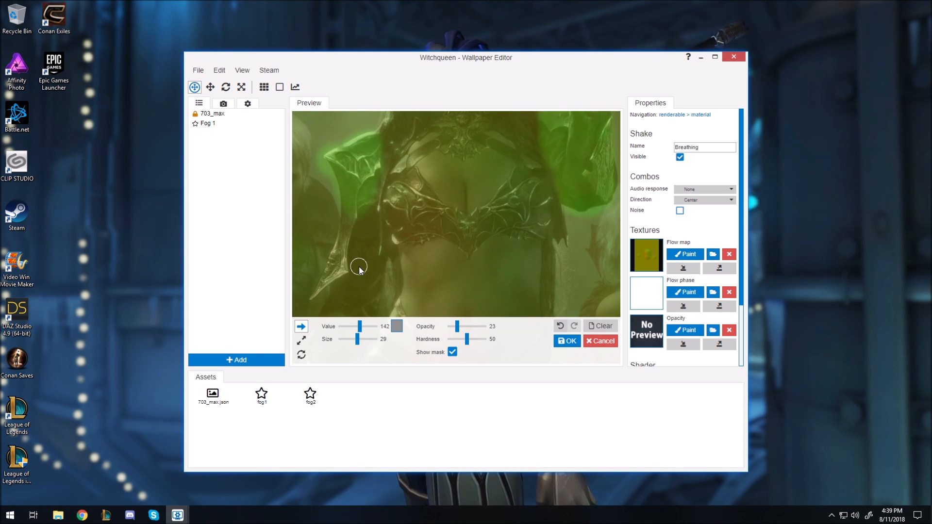
drag(358, 339, 354, 340)
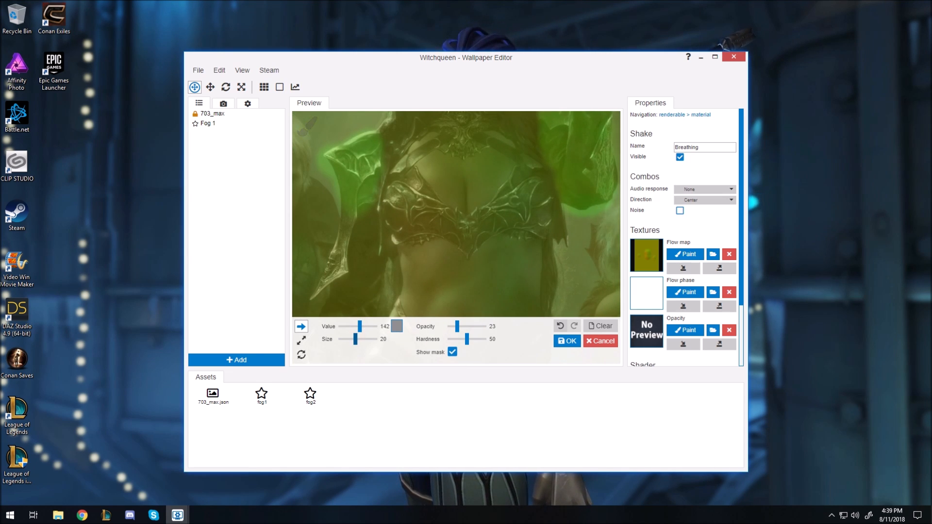
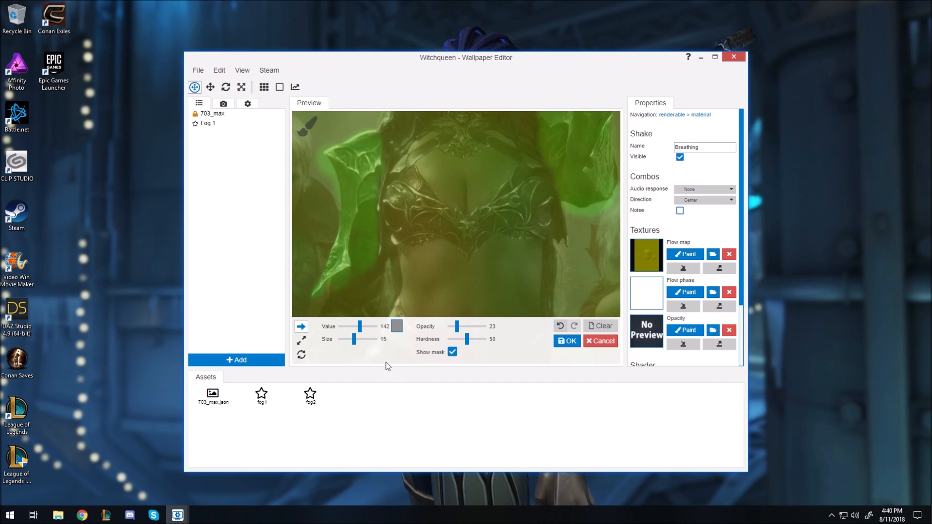
click(453, 352)
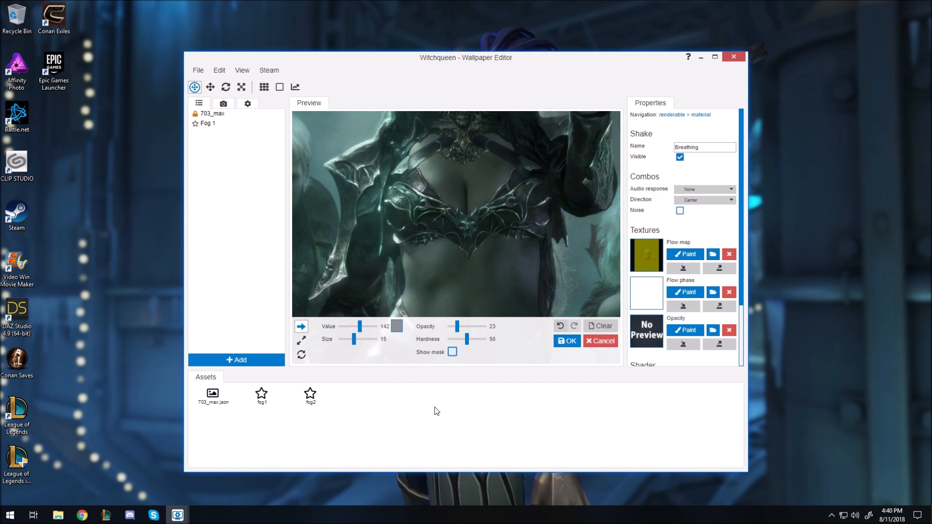
Paint the breathing flow over the blond man's coat with value 142 and brush size 35
scroll(504, 226, down, 3)
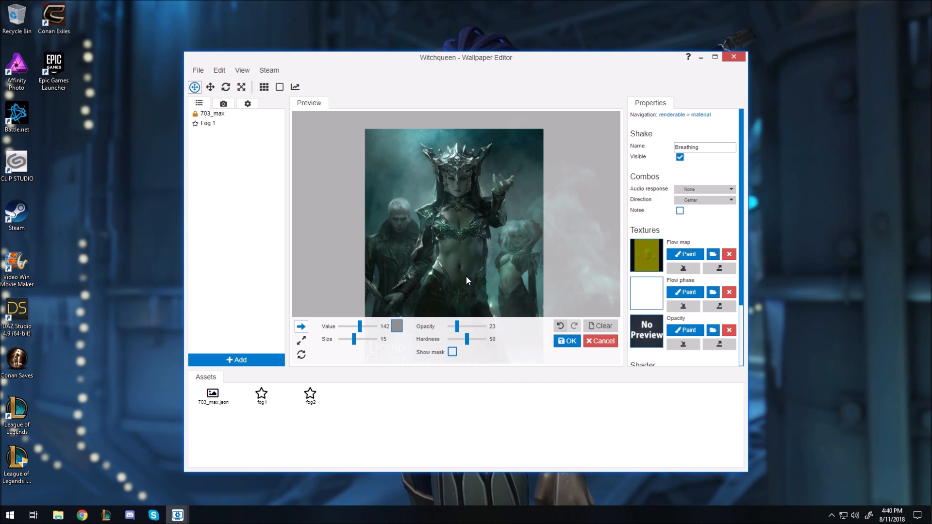
scroll(369, 232, up, 4)
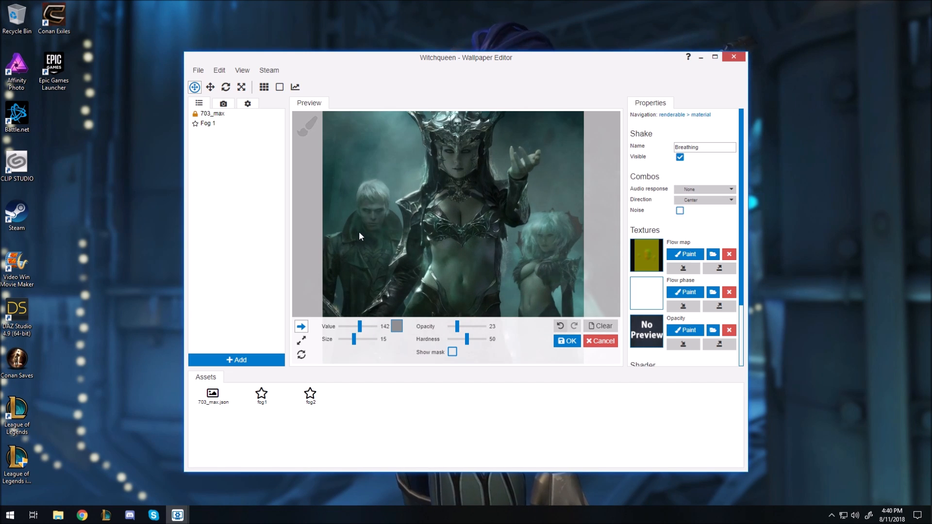
drag(388, 243, 357, 244)
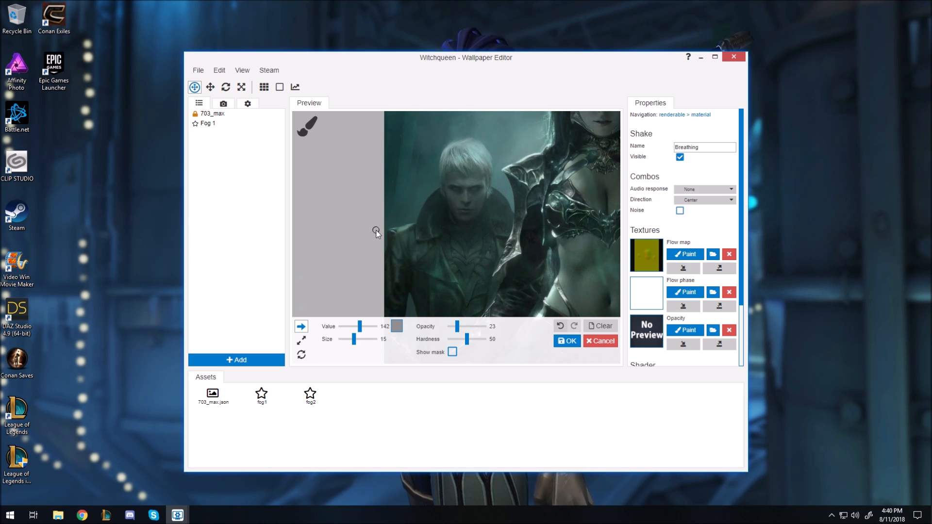
click(359, 340)
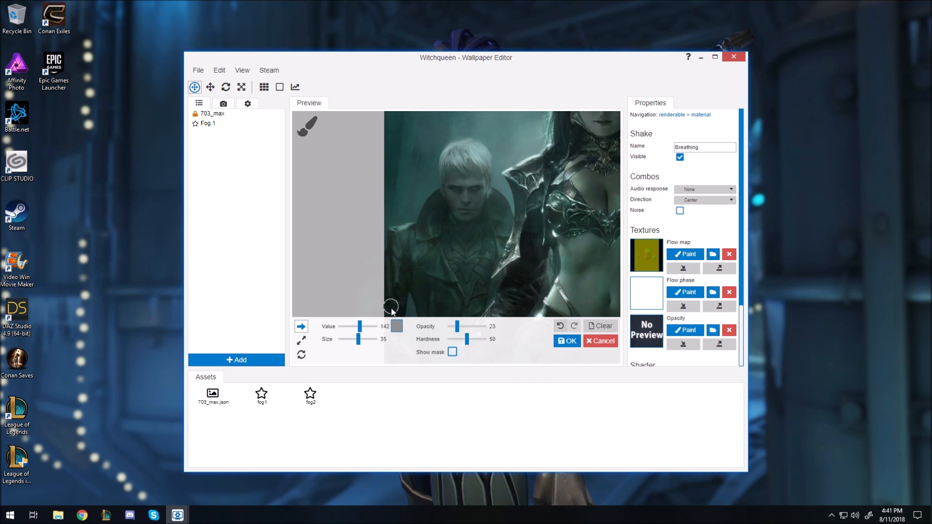
drag(391, 304, 393, 256)
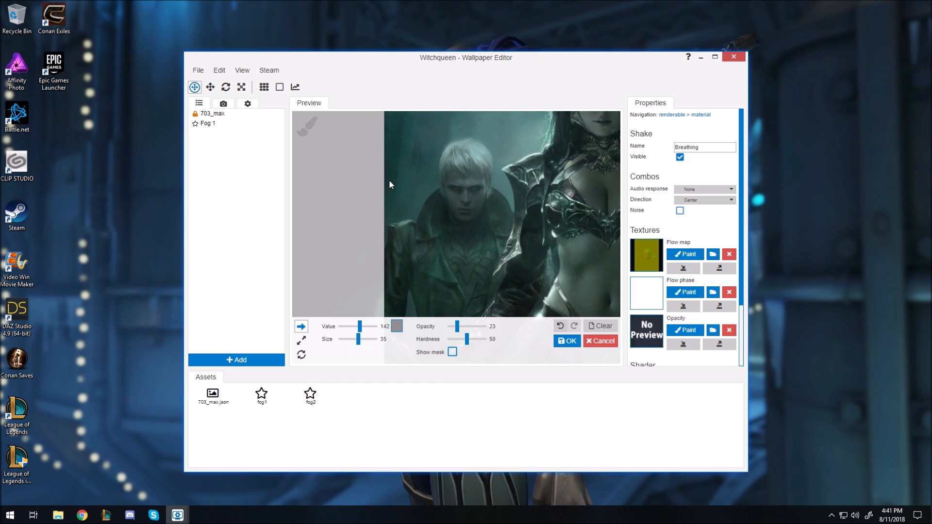
scroll(481, 271, up, 2)
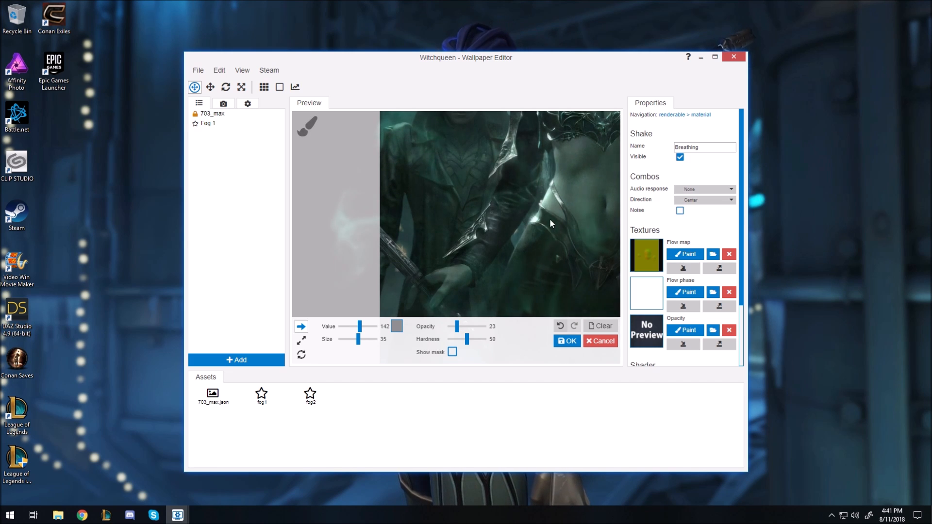
scroll(547, 217, down, 2)
scroll(544, 220, down, 3)
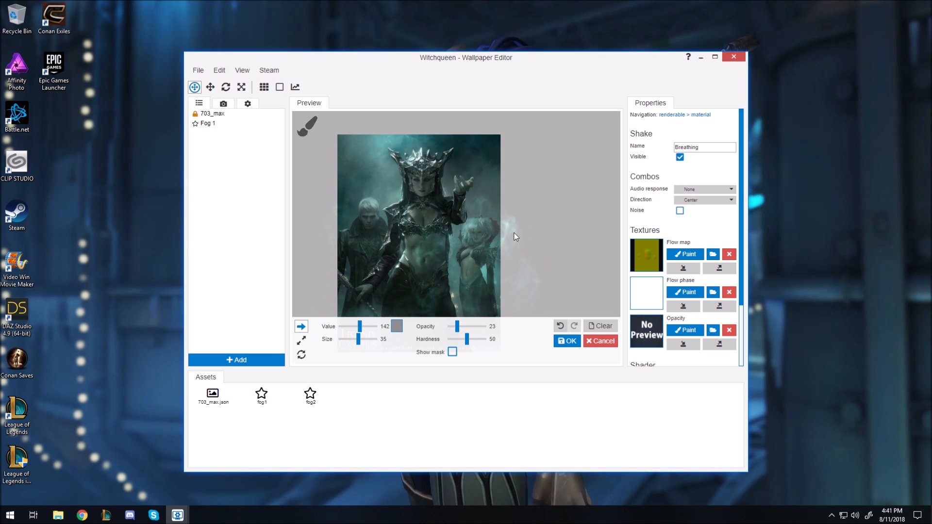
Paint the breathing flow over the white-haired woman's torso with brush size 35, lowering the brush value to 67
scroll(480, 263, up, 3)
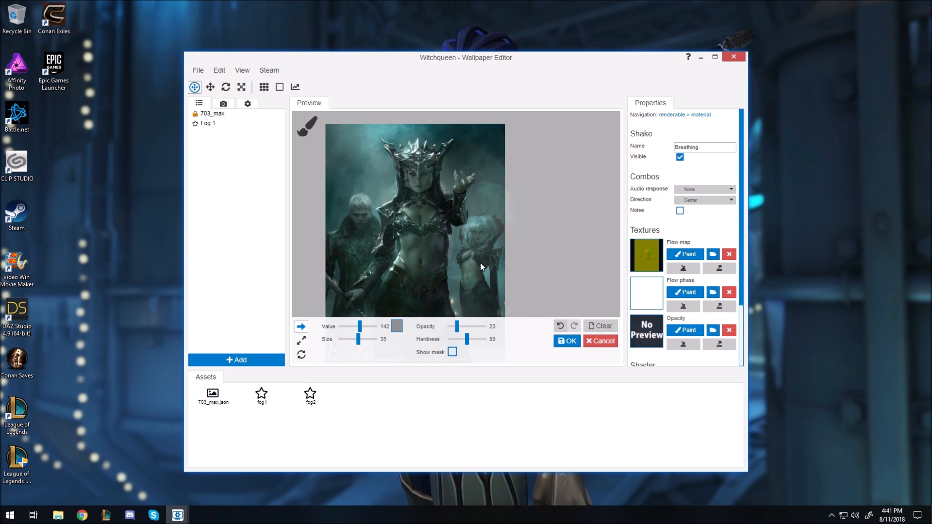
scroll(480, 264, up, 4)
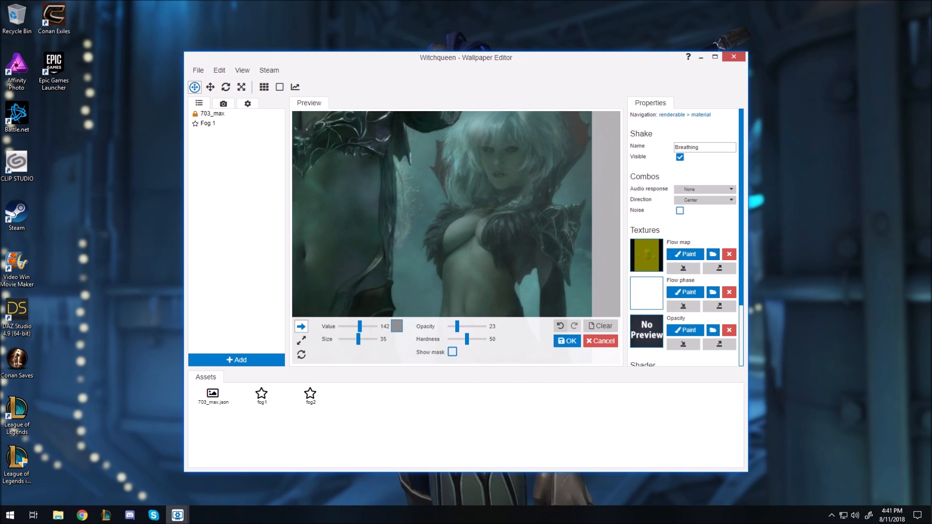
scroll(564, 219, up, 1)
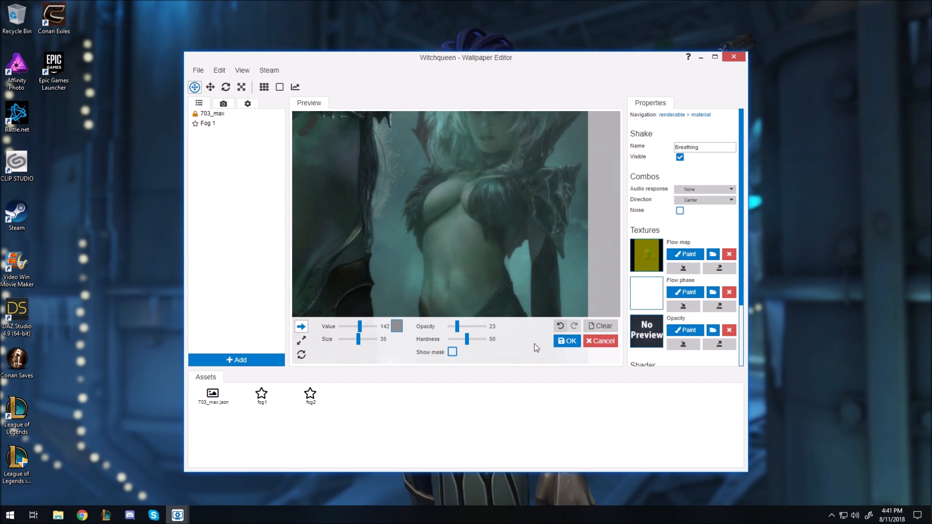
scroll(512, 211, down, 5)
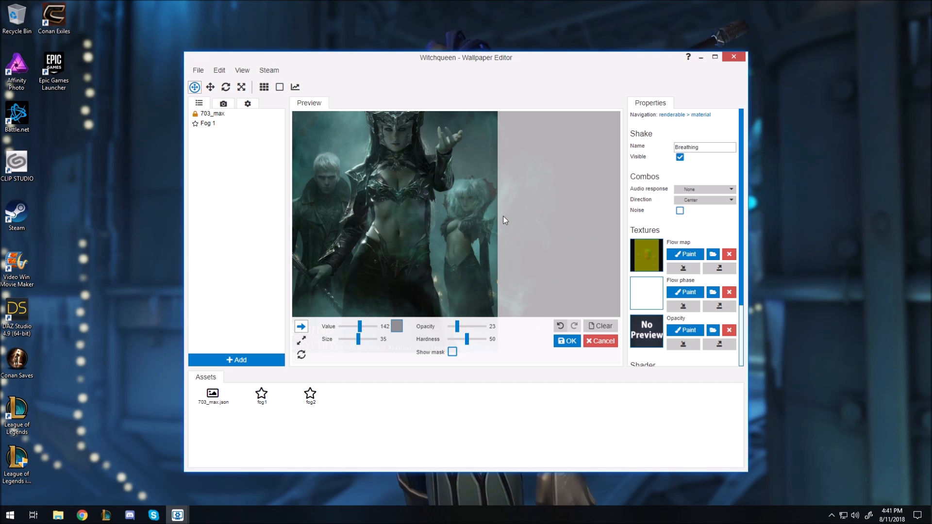
scroll(503, 220, up, 5)
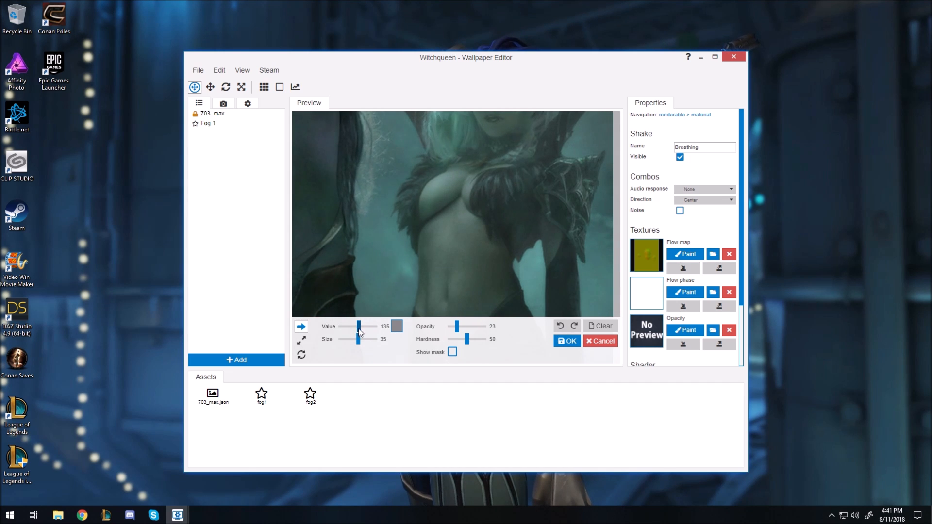
drag(359, 330, 350, 330)
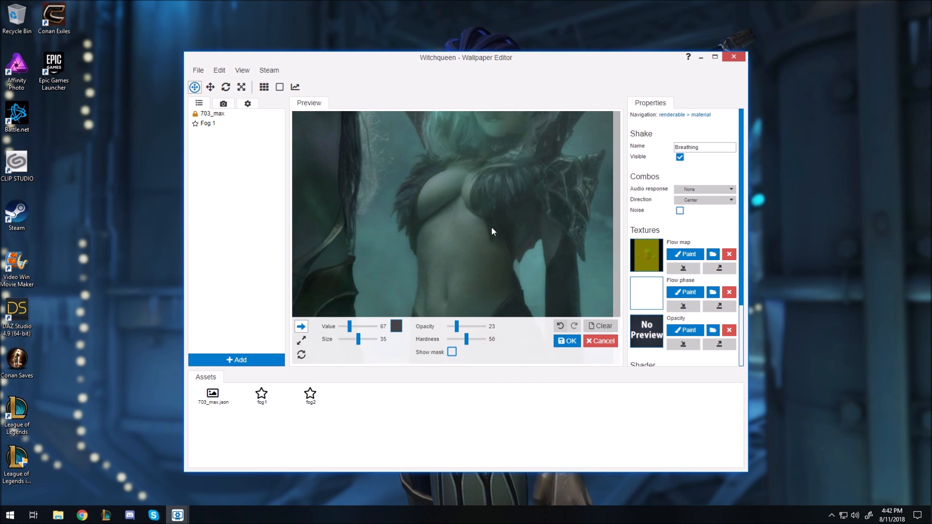
scroll(487, 189, down, 5)
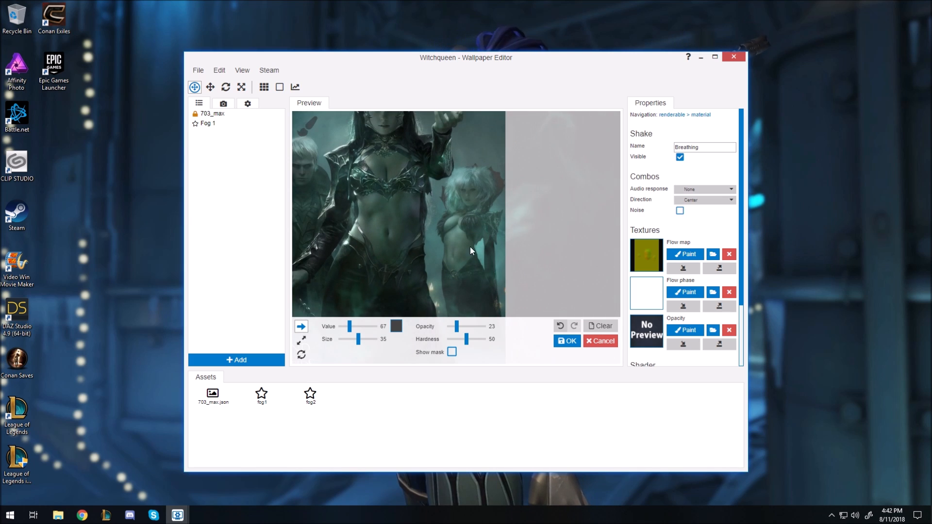
scroll(427, 206, down, 2)
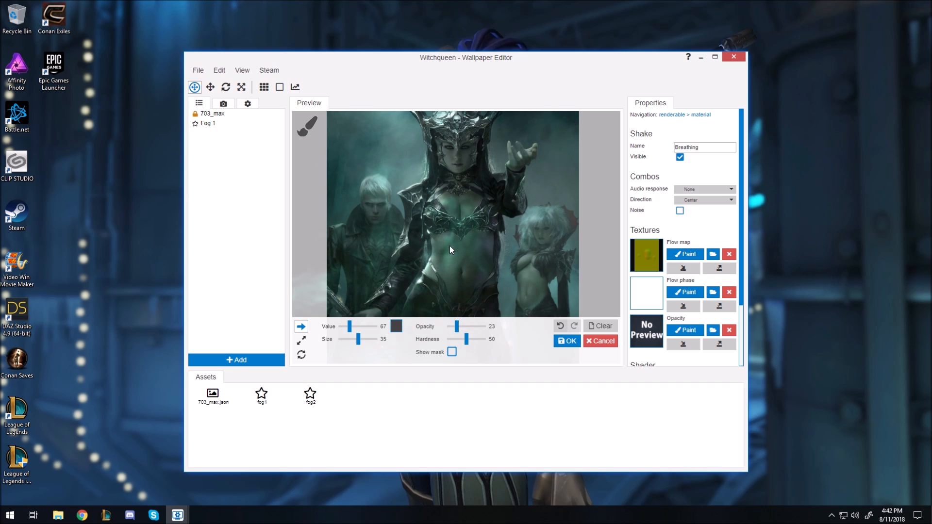
Paint an expanding breathing motion on the blond man's chest with value 205 and brush size 133
scroll(374, 260, up, 3)
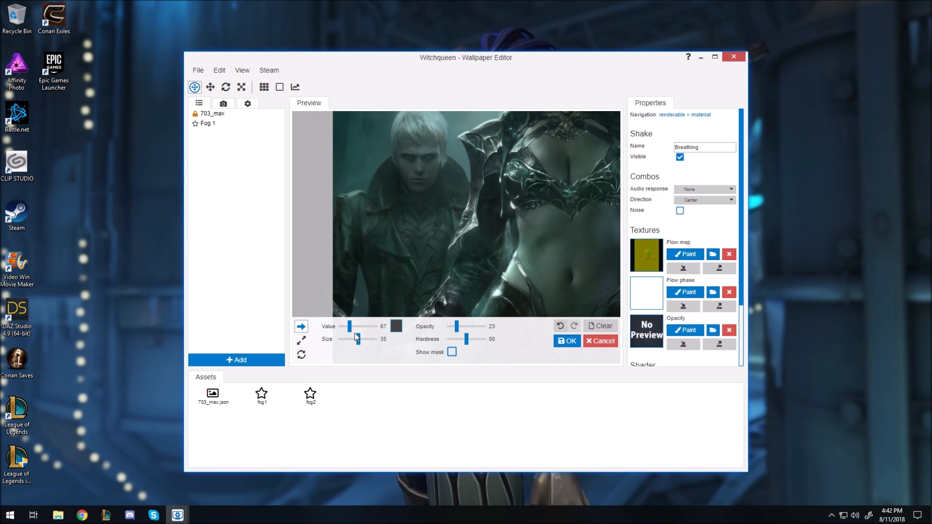
drag(350, 327, 368, 327)
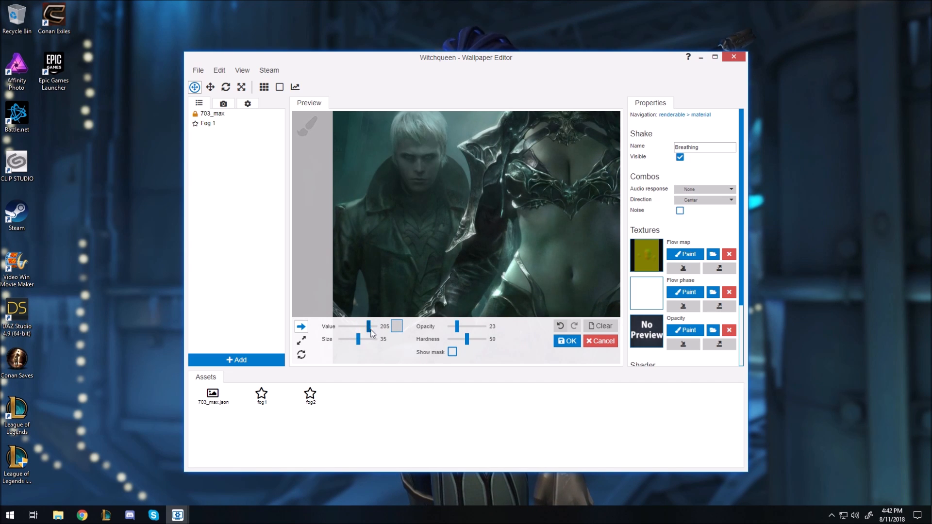
drag(359, 339, 365, 339)
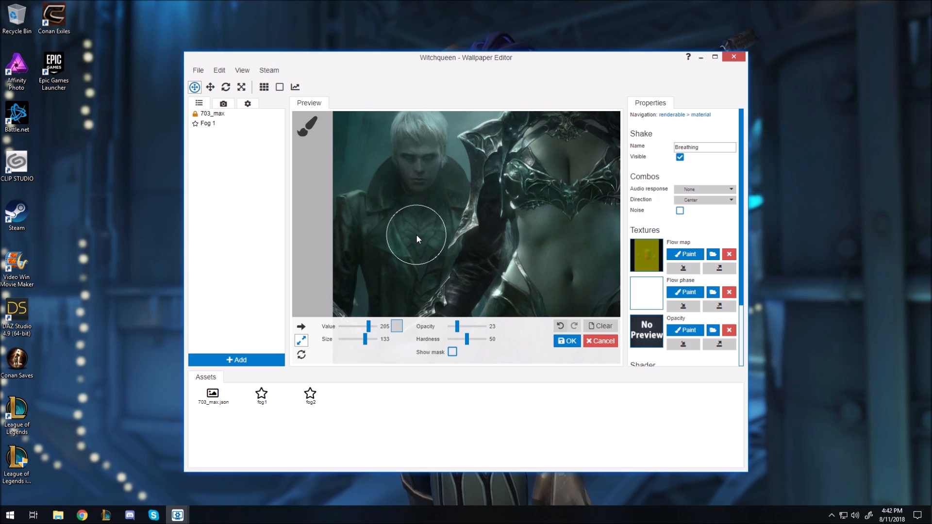
mouse_move(415, 245)
mouse_down()
mouse_move(409, 227)
mouse_move(410, 238)
mouse_up()
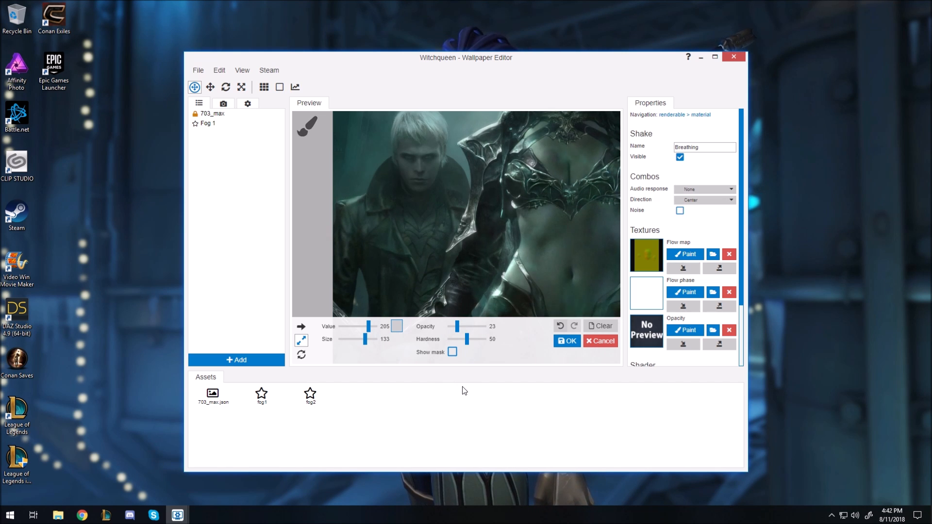
Paint the expanding breathing motion on the white-haired woman's chest with value 205 and brush size 62
drag(568, 218, 228, 231)
scroll(449, 225, up, 1)
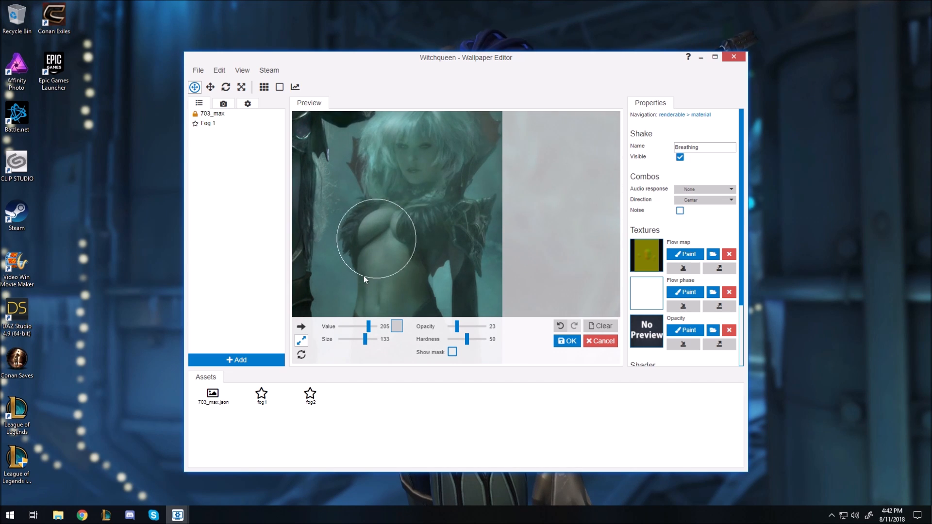
drag(365, 340, 361, 340)
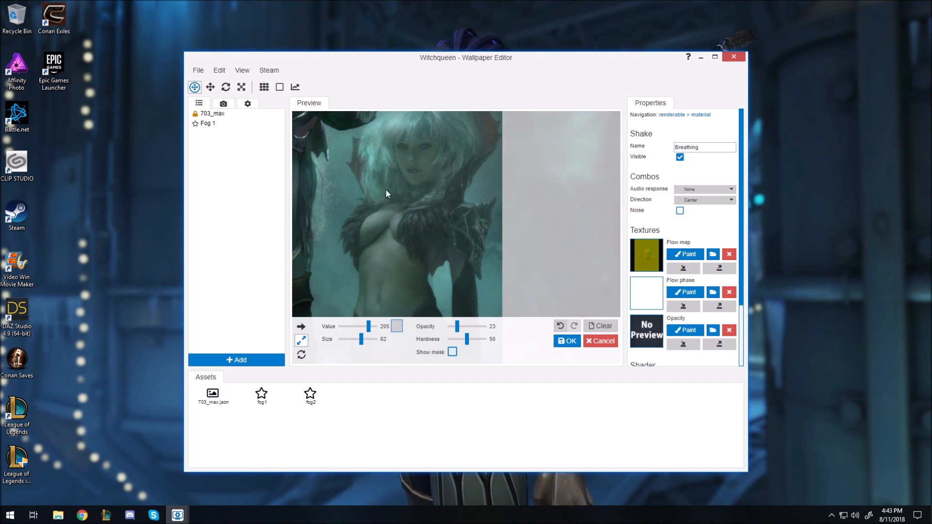
scroll(461, 202, down, 3)
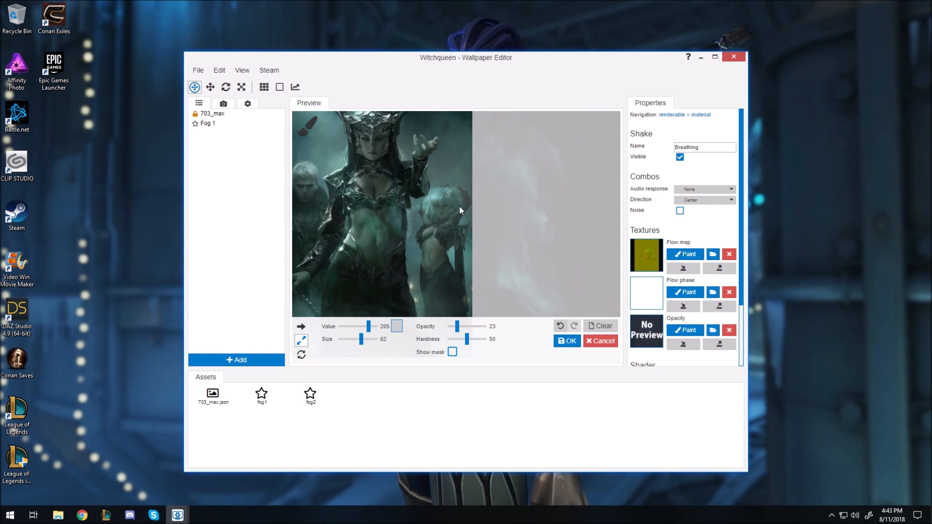
scroll(423, 220, down, 2)
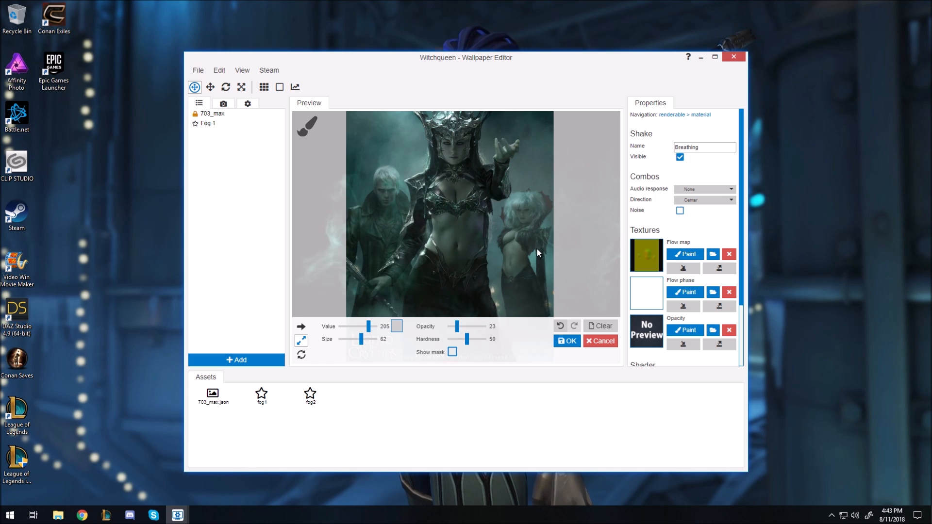
scroll(536, 247, down, 1)
scroll(533, 246, up, 2)
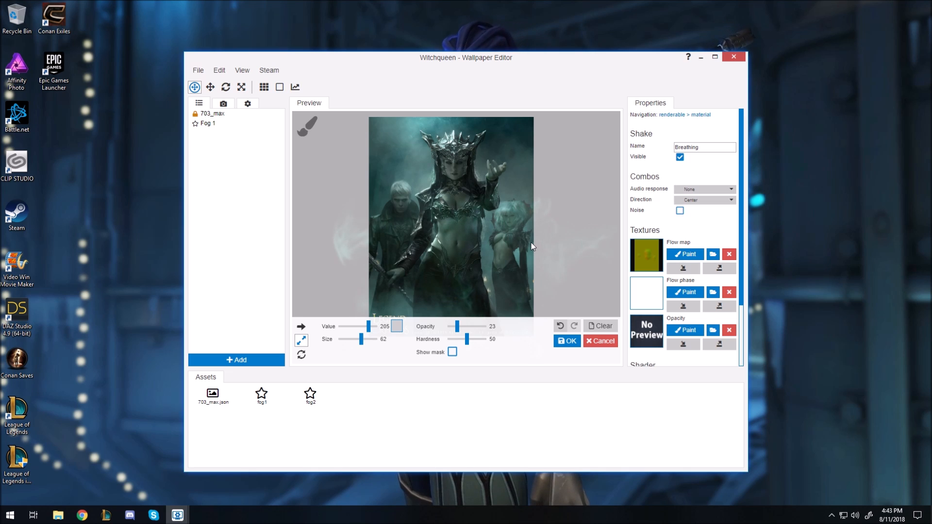
Accept the painted breathing flow map and save the project
click(673, 115)
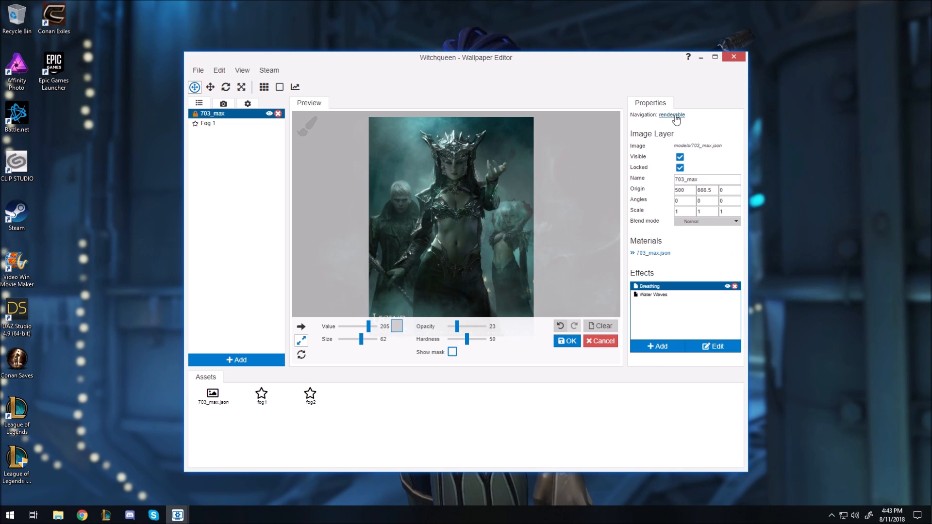
click(562, 343)
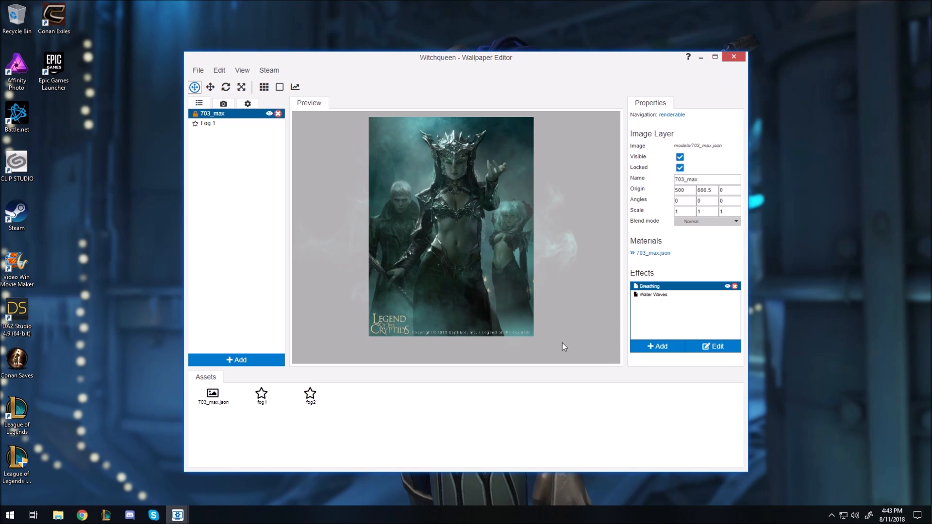
click(559, 336)
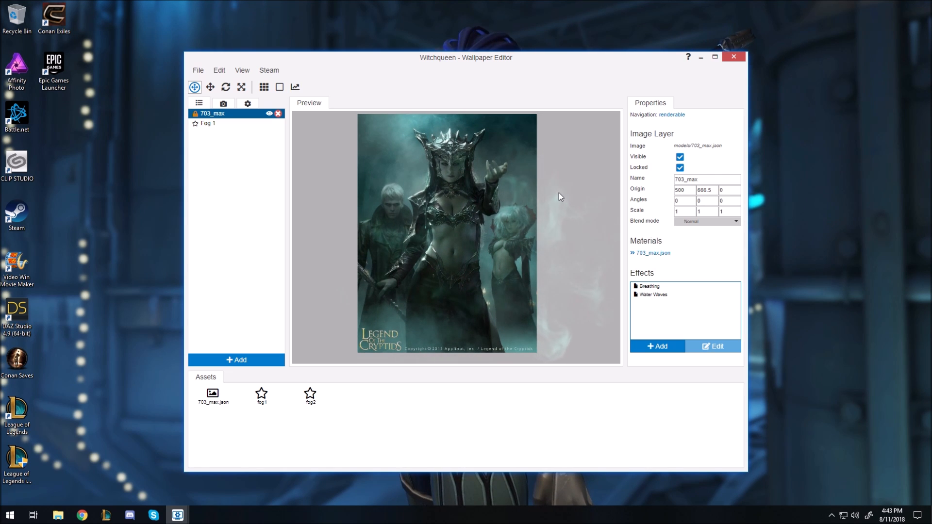
key(ctrl+s)
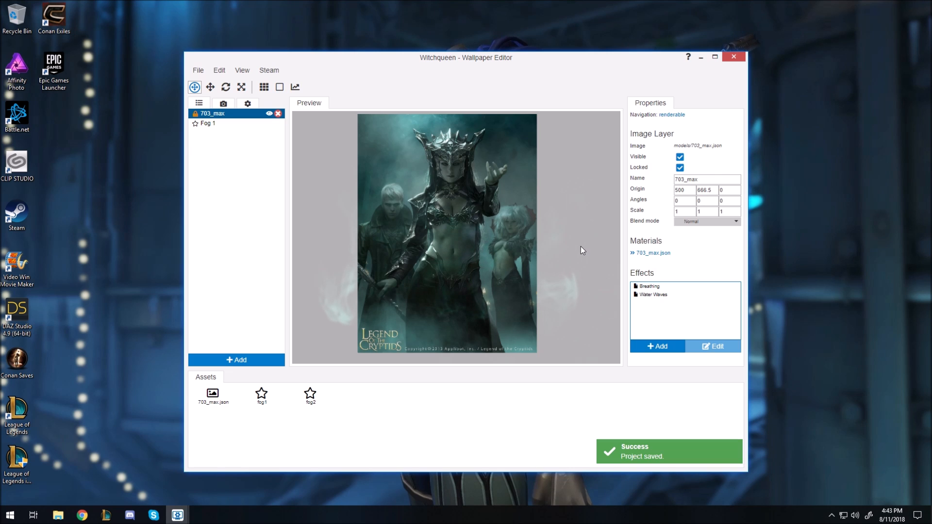
Add the God Rays effect to the 703_max image layer and save the project
click(658, 345)
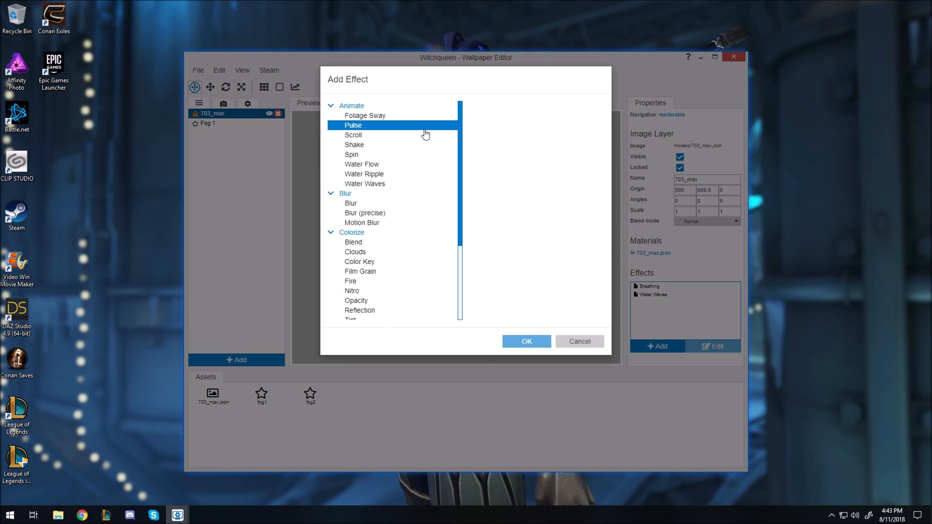
scroll(399, 144, down, 1)
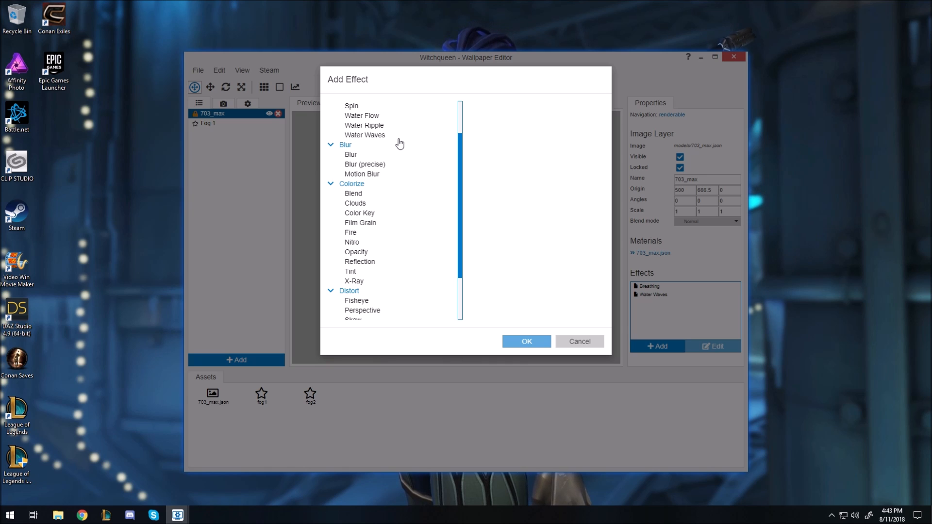
click(352, 233)
click(352, 242)
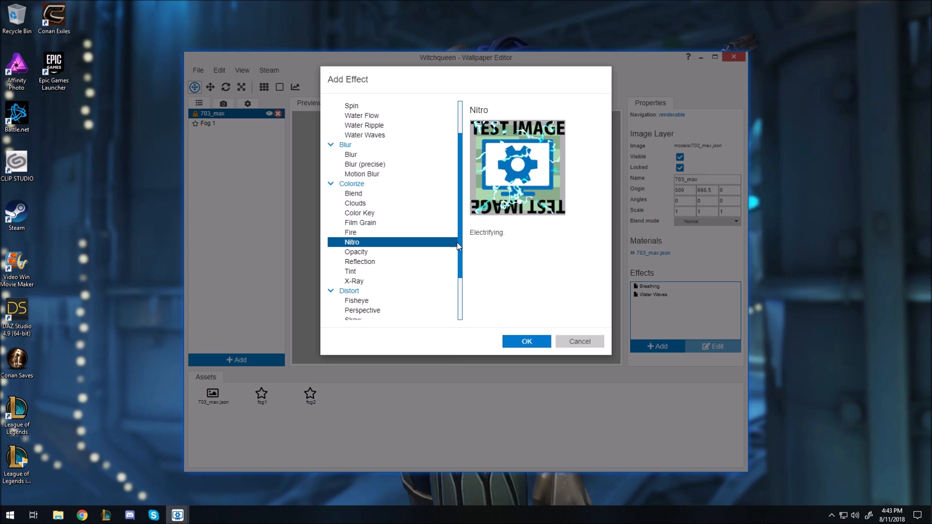
scroll(418, 202, down, 2)
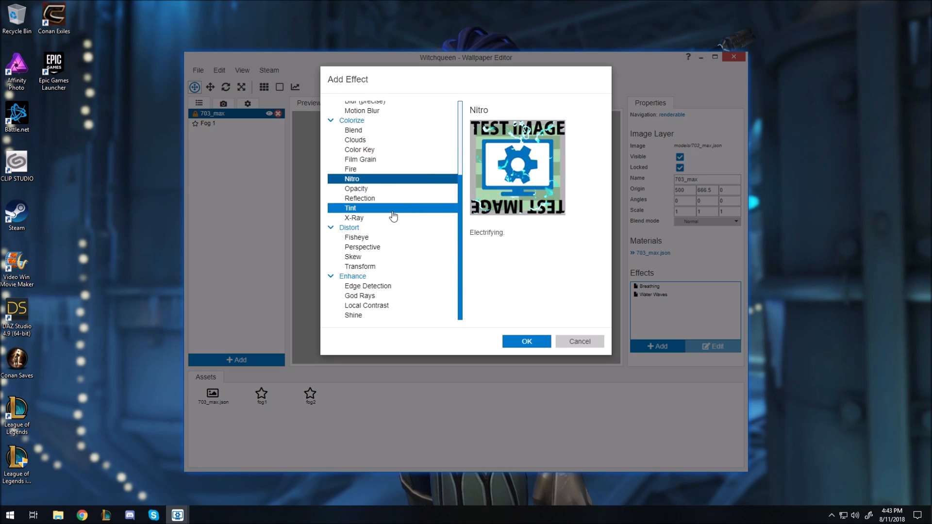
click(364, 297)
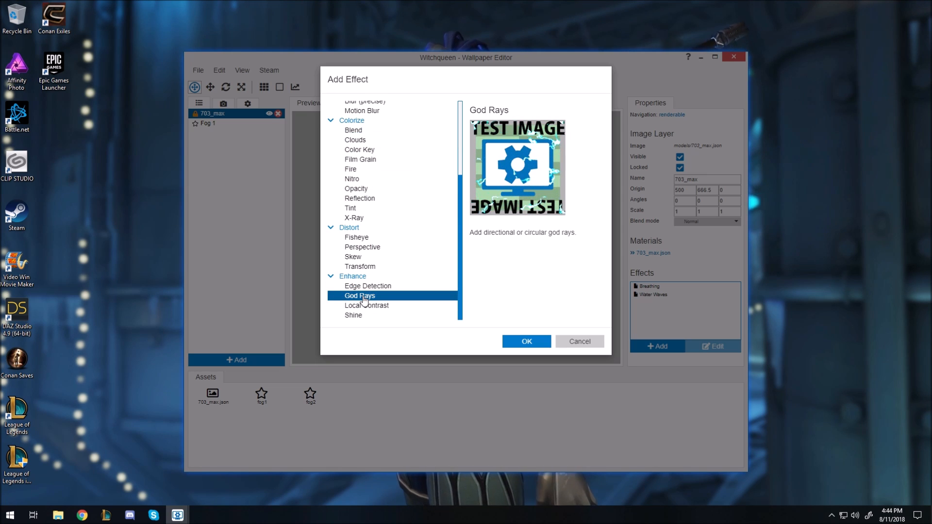
click(521, 343)
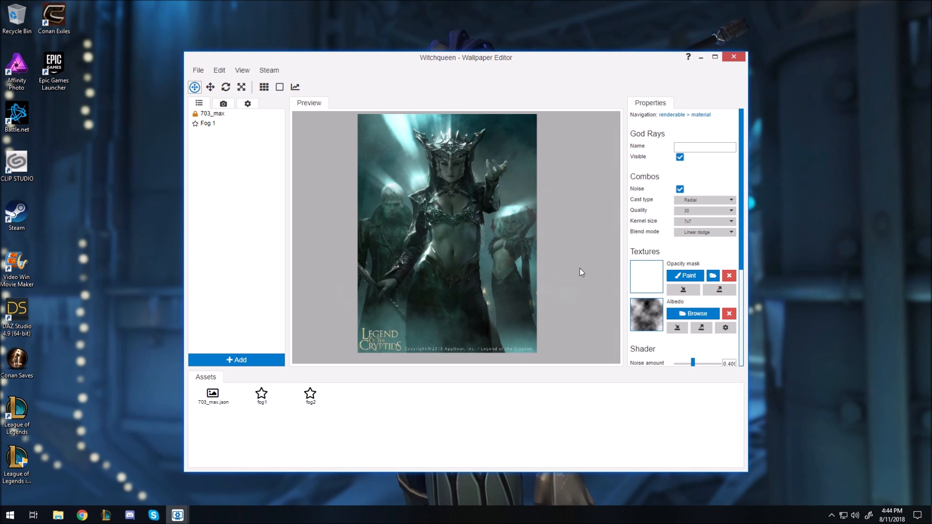
key(ctrl+s)
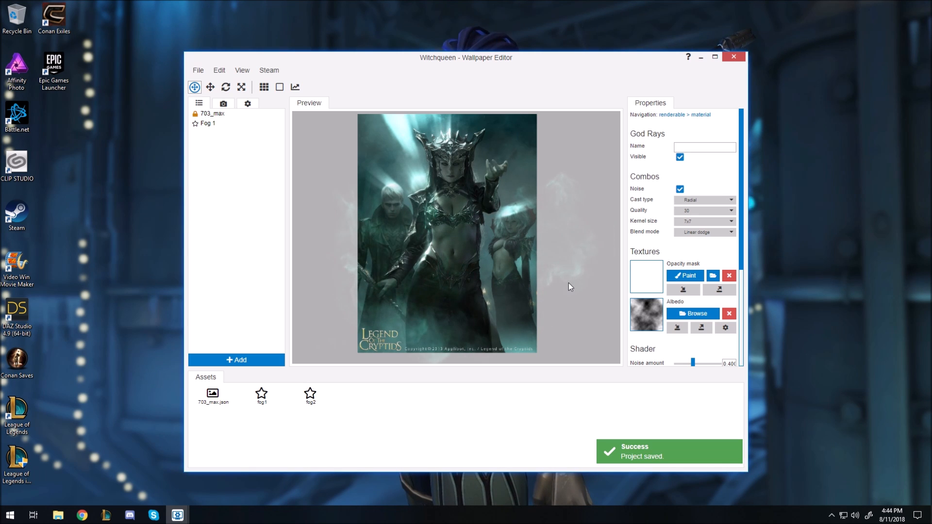
Add the Shake effect to the 703_max image layer
click(671, 116)
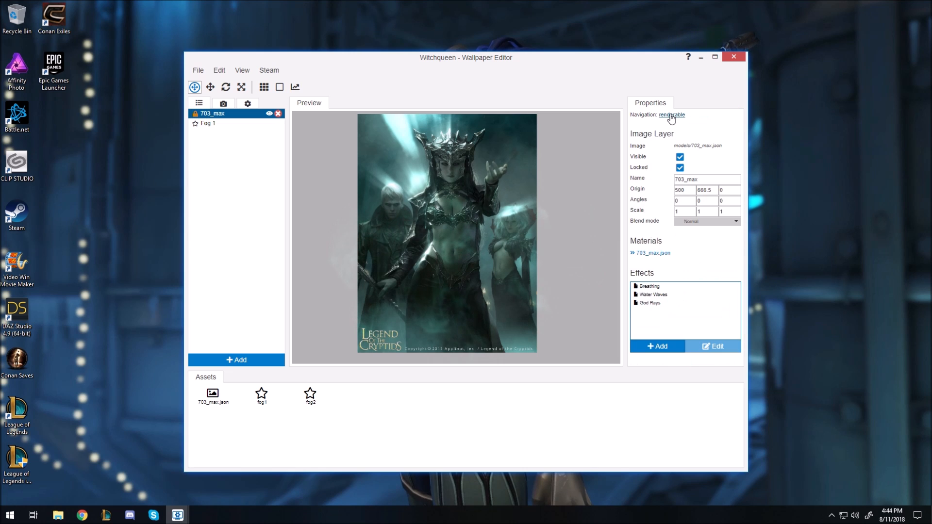
click(656, 347)
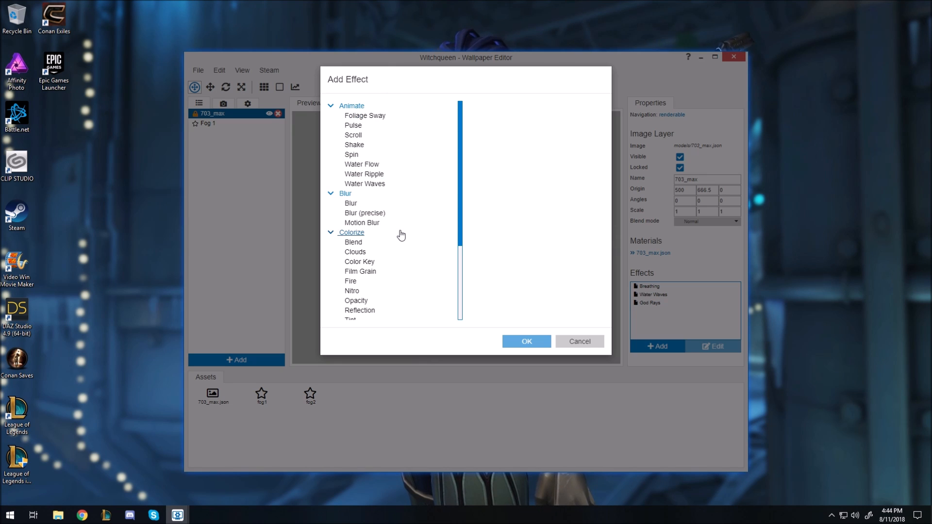
click(371, 145)
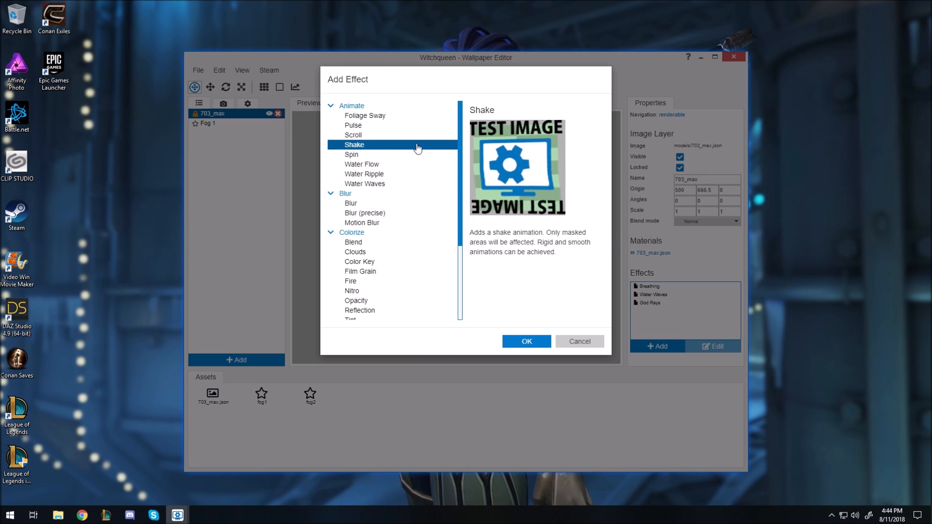
click(521, 343)
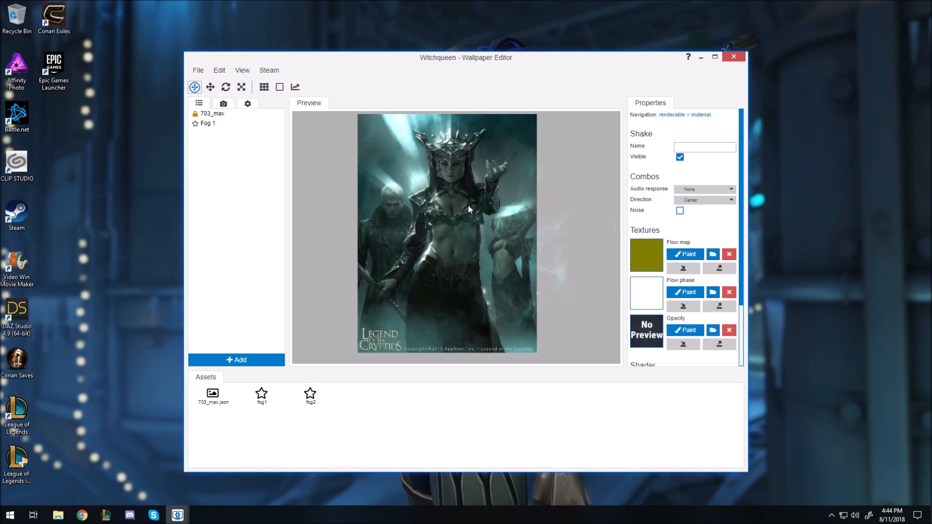
Start painting the Shake flow map on the queen's face with value 110 and opacity 22, and show the mask
scroll(452, 165, up, 5)
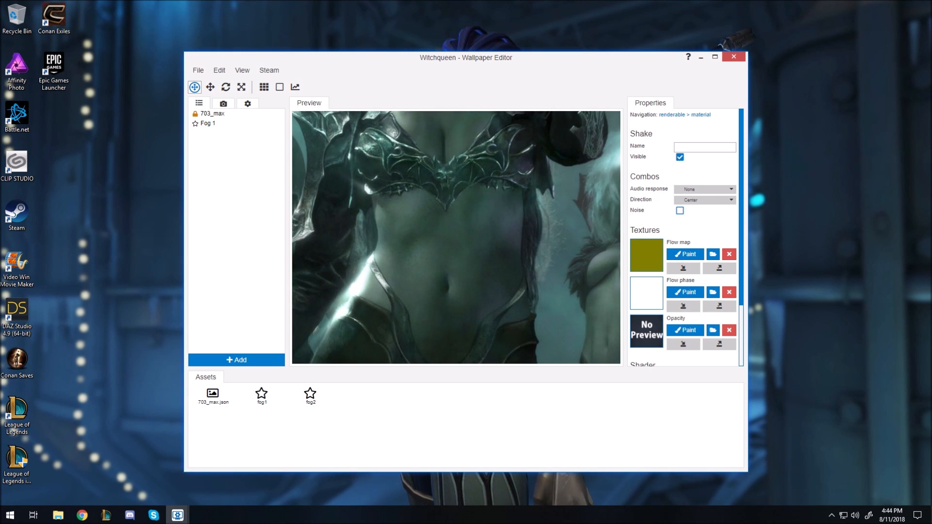
scroll(453, 167, down, 5)
scroll(442, 191, up, 2)
scroll(442, 191, up, 2)
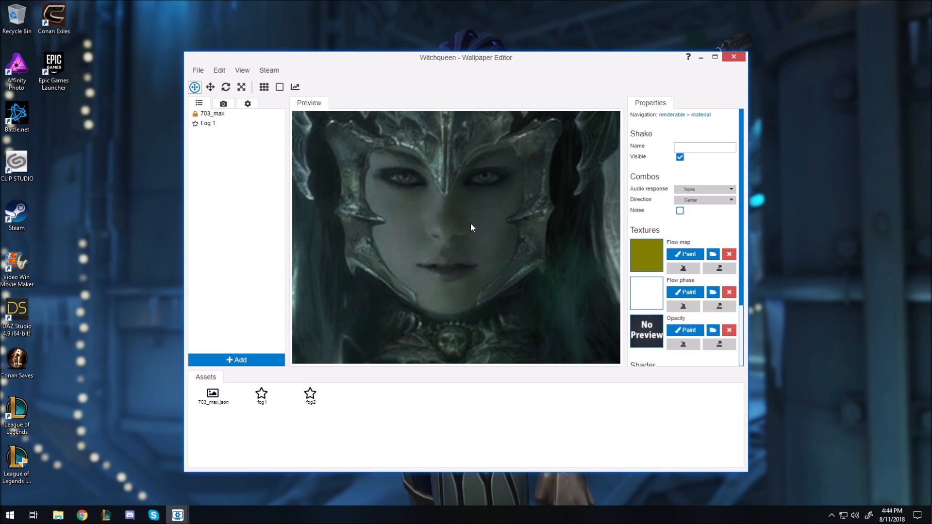
click(689, 256)
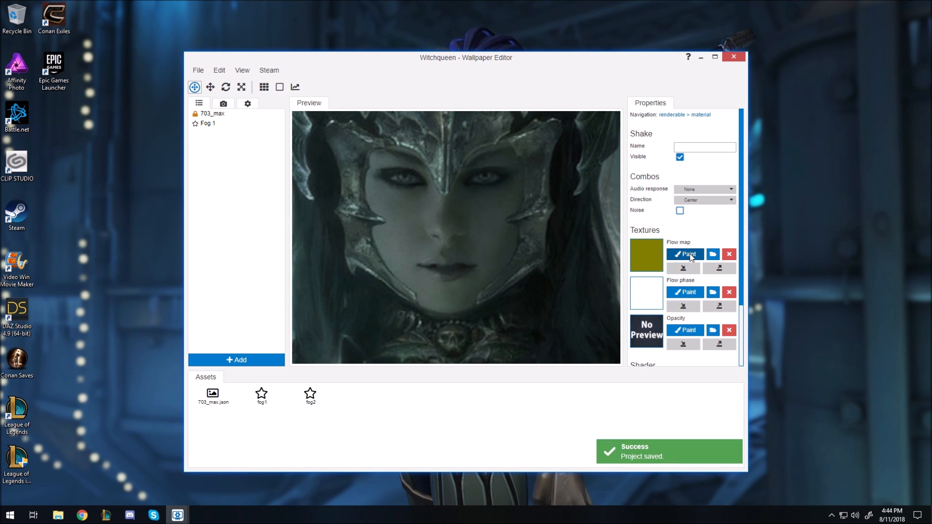
mouse_move(361, 340)
mouse_down()
mouse_move(351, 340)
mouse_move(356, 327)
mouse_up()
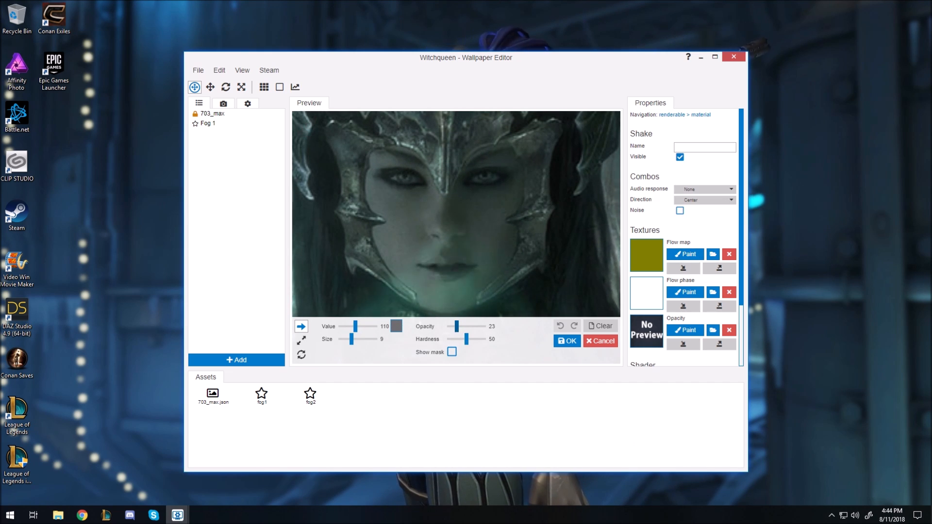
drag(457, 326, 456, 326)
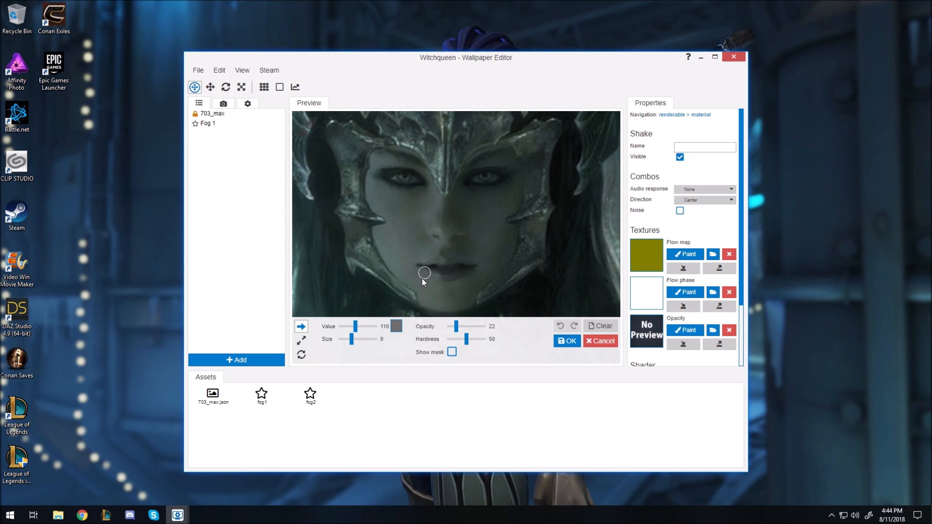
click(453, 352)
Try shake strokes around one of the queen's eyes, reducing value to 67 and opacity to 16, and undo each attempt
key(ctrl+s)
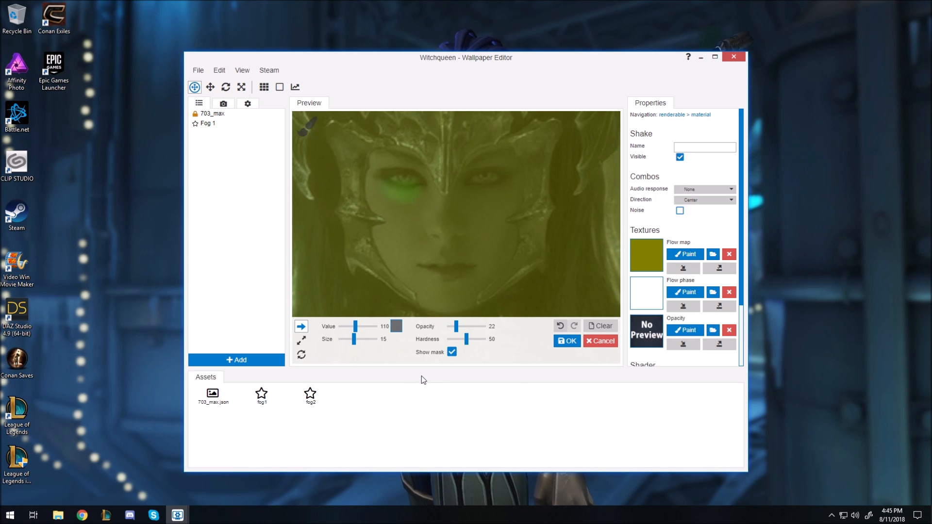
click(561, 327)
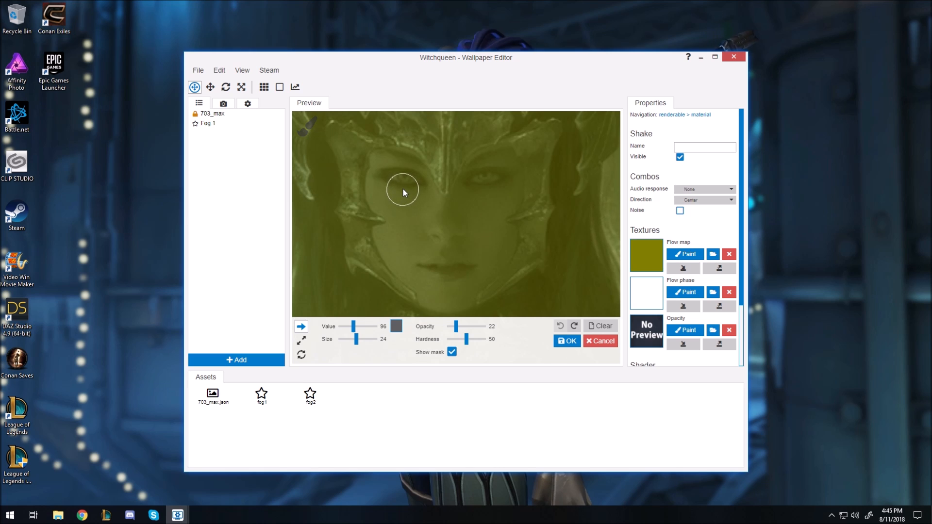
drag(453, 326, 454, 326)
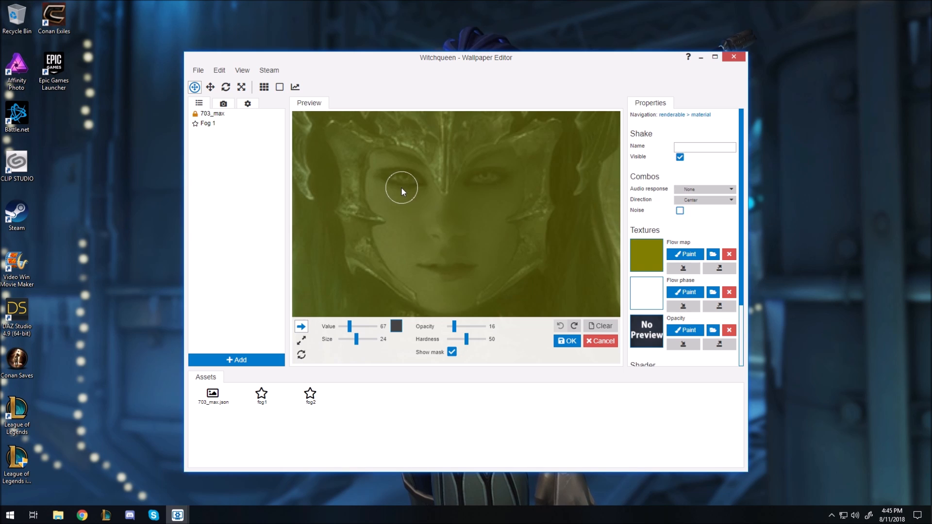
drag(356, 339, 354, 339)
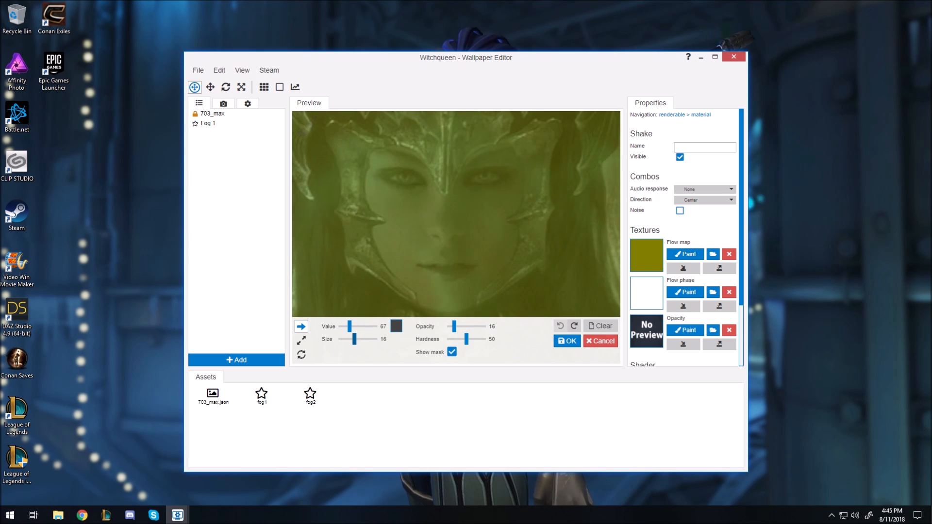
drag(398, 190, 403, 191)
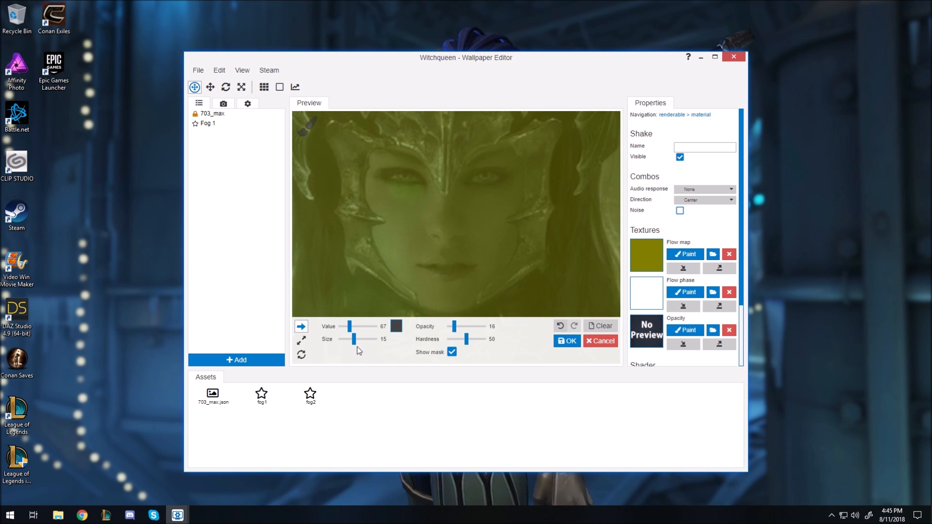
click(560, 326)
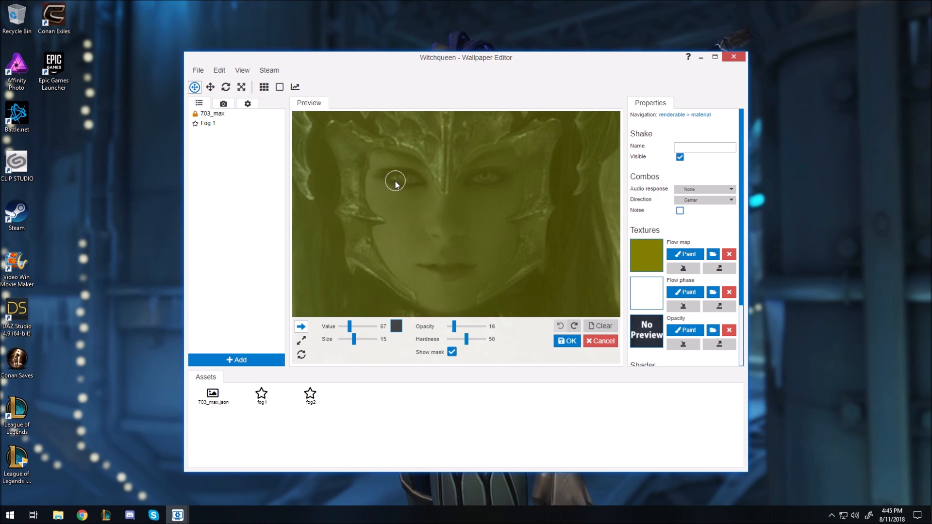
drag(394, 181, 414, 190)
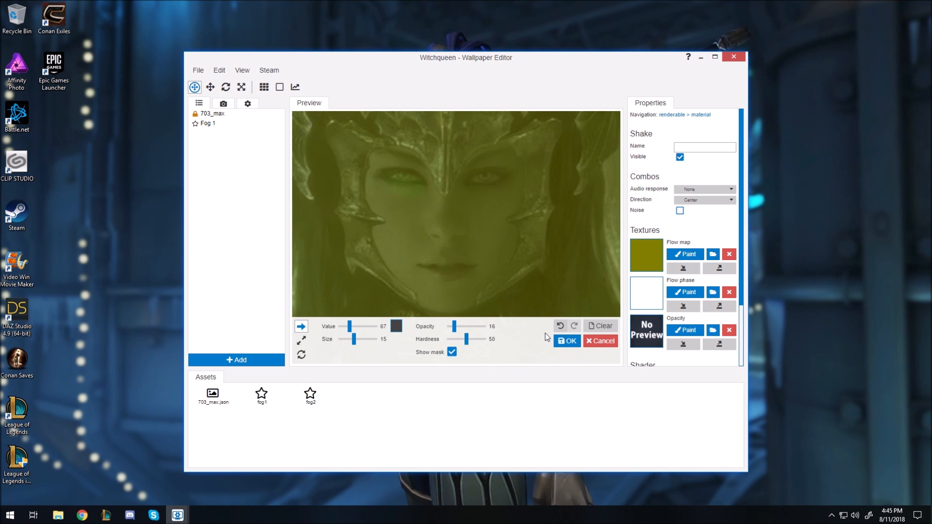
click(560, 325)
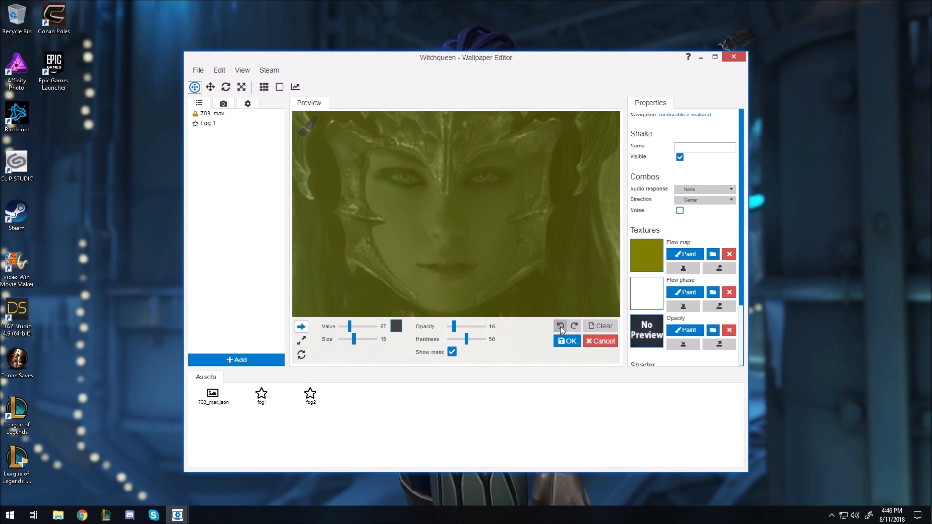
Paint the shake motion over the queen's eyes and lips with brush size 7 and opacity 13, raising the value to 99
drag(351, 339, 350, 339)
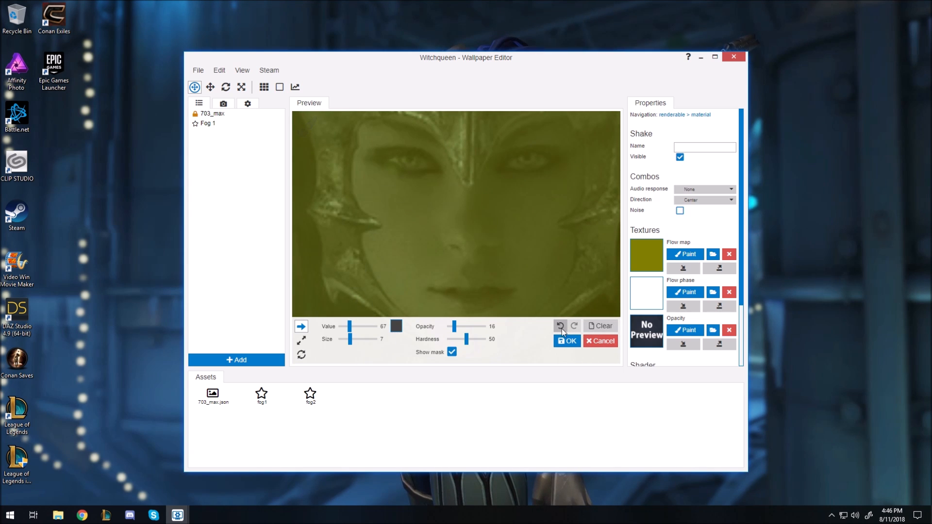
click(393, 173)
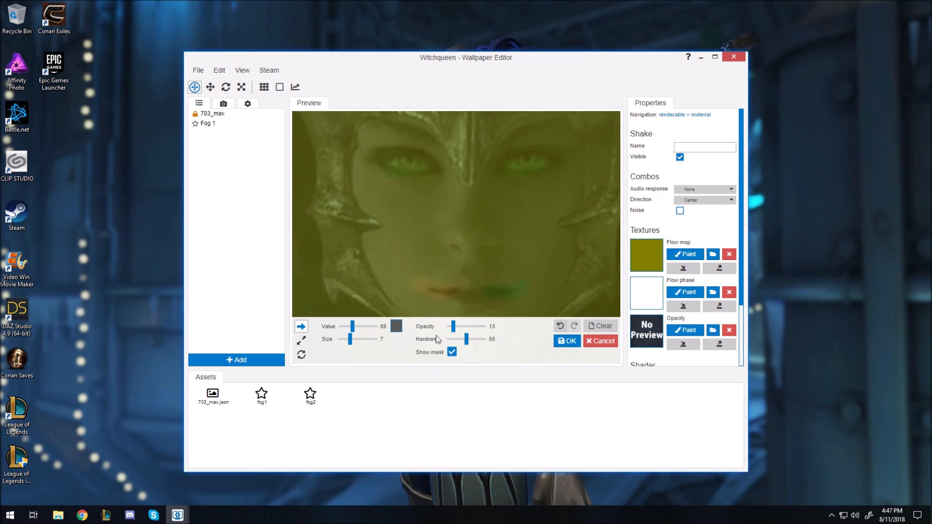
drag(353, 327, 354, 327)
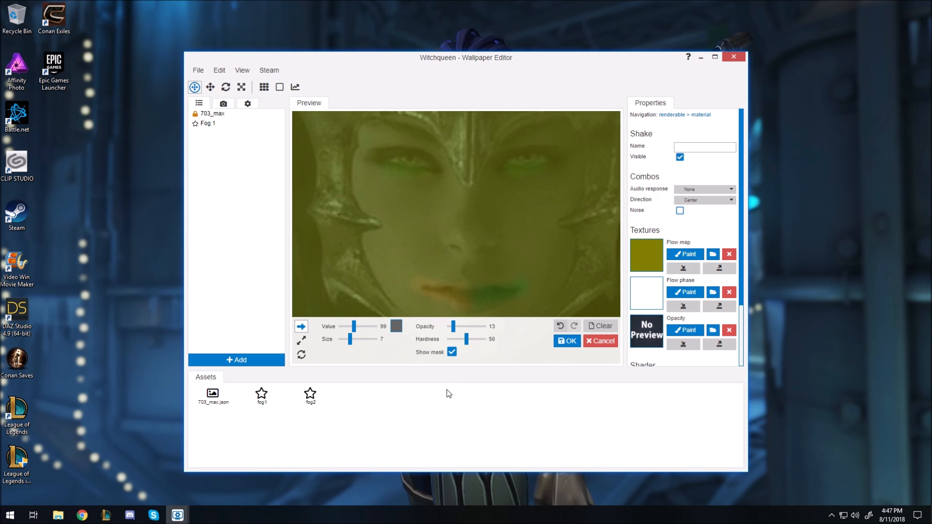
Hide the mask, accept the painted shake flow map and save the project
click(452, 354)
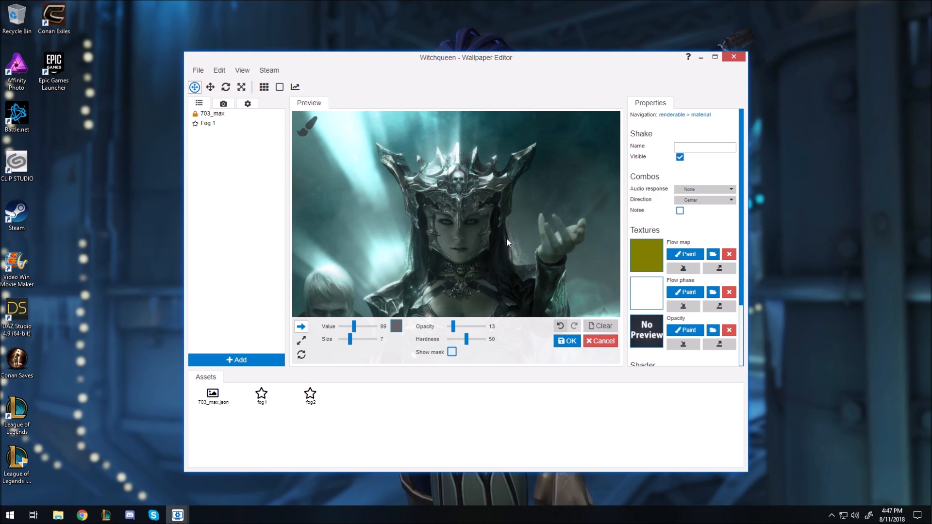
scroll(501, 251, down, 3)
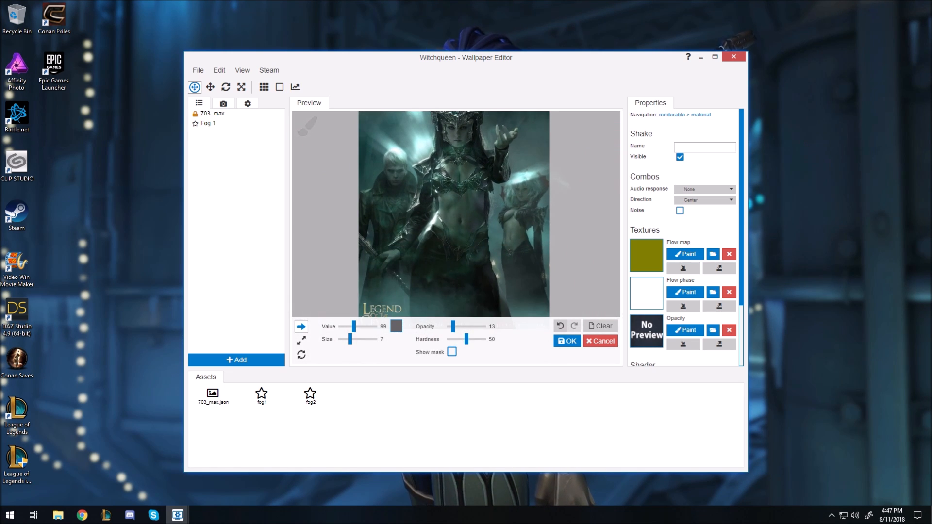
scroll(523, 269, down, 1)
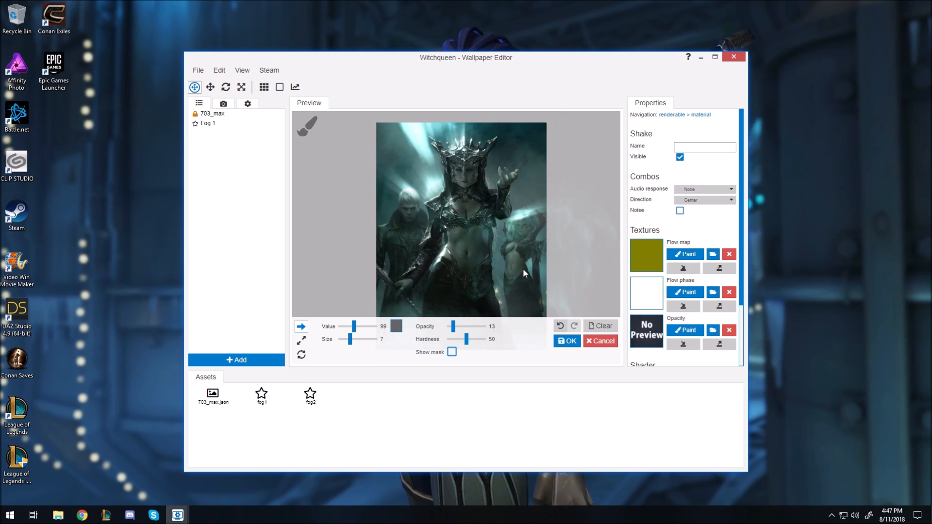
click(567, 341)
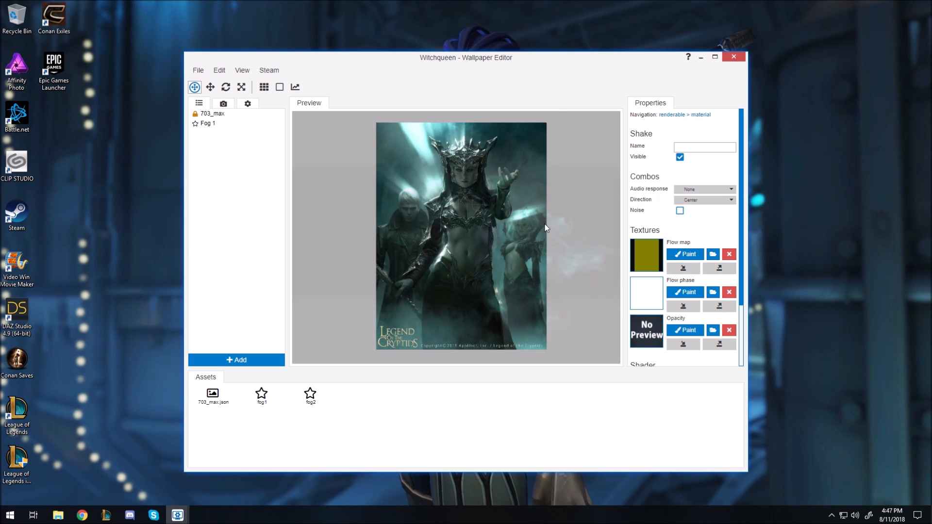
Add the Ember preset in its Large variant and move it to the bottom of the image beside the Legend of the Cryptids logo
click(224, 360)
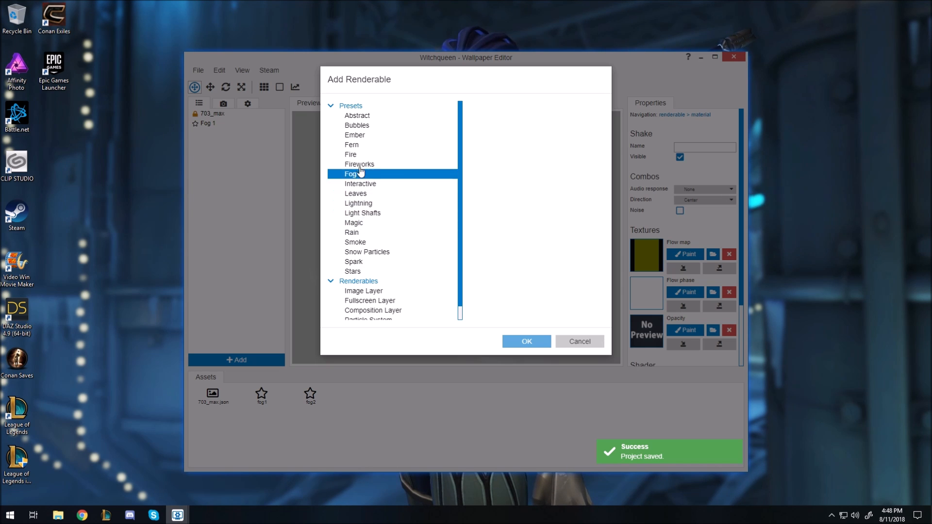
click(358, 136)
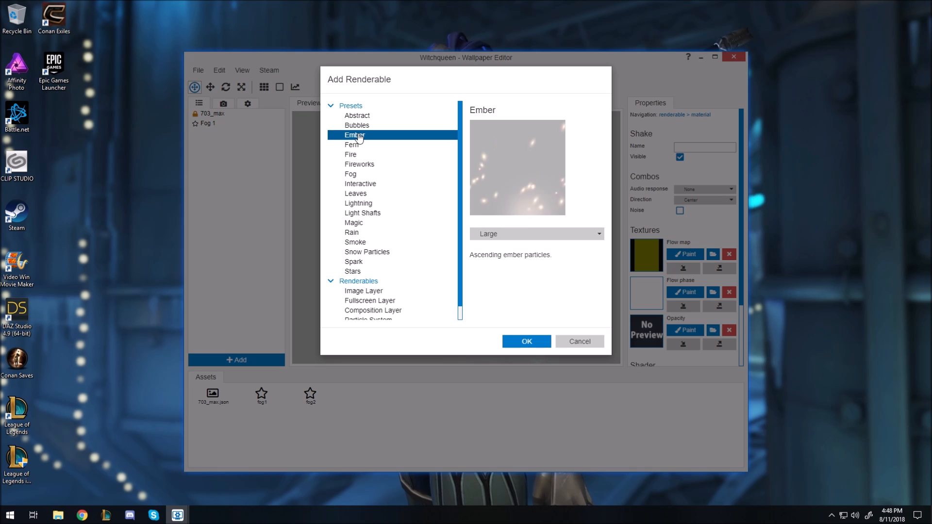
click(602, 234)
click(507, 264)
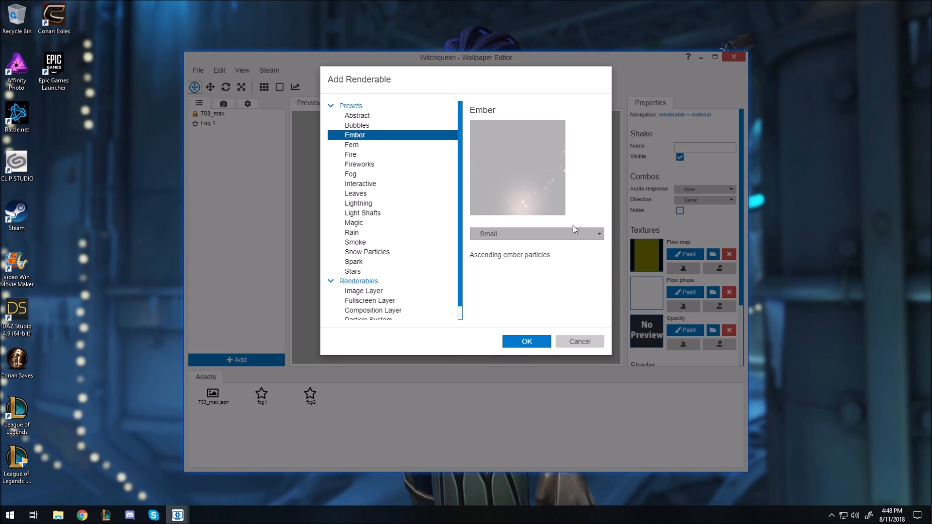
click(597, 235)
click(495, 251)
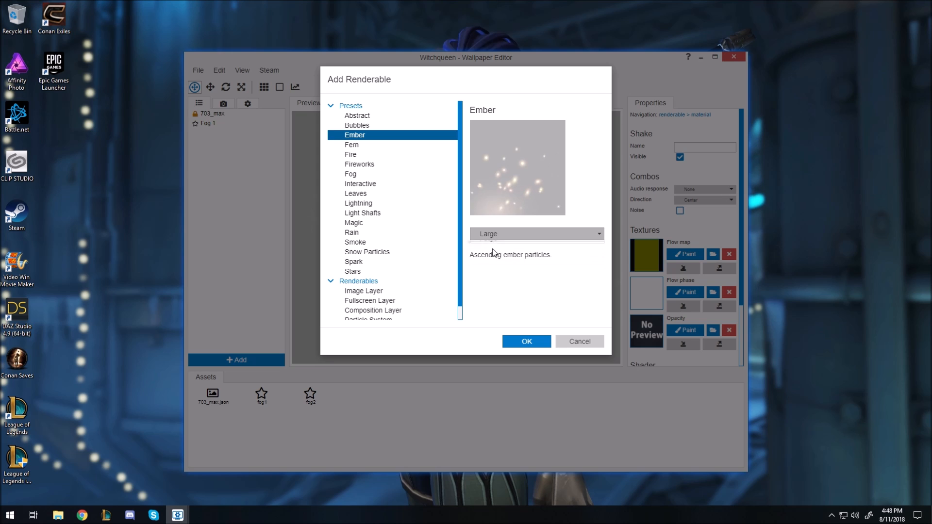
click(526, 342)
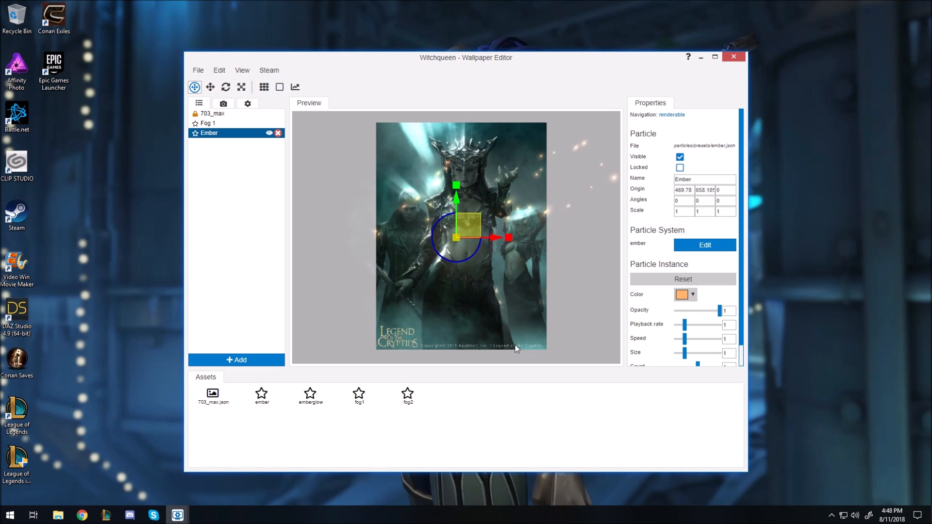
drag(470, 226, 448, 332)
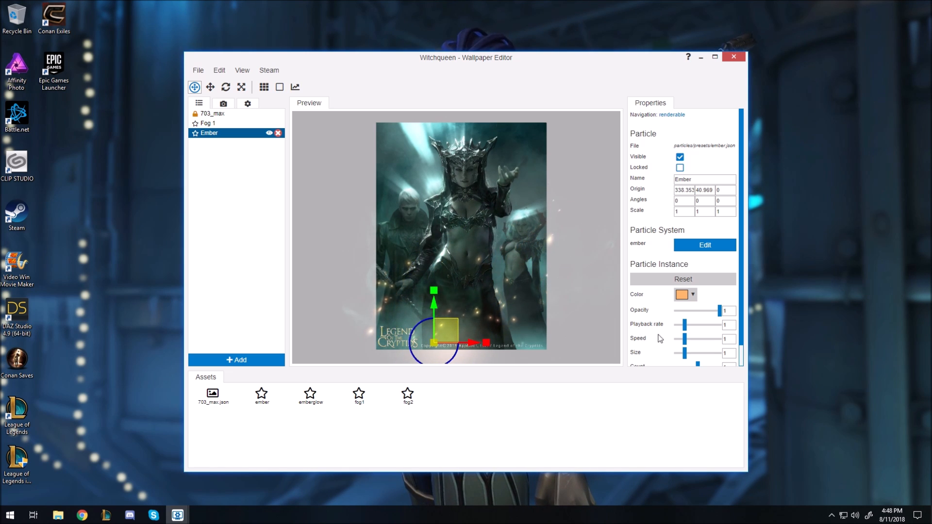
Change the ember particles' color to the teal green #75e3bc and save the project
click(693, 295)
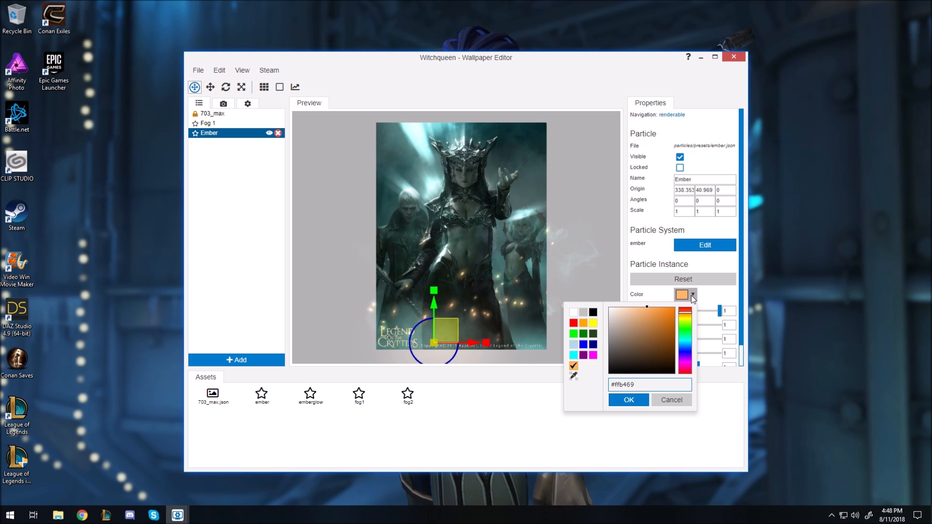
click(685, 328)
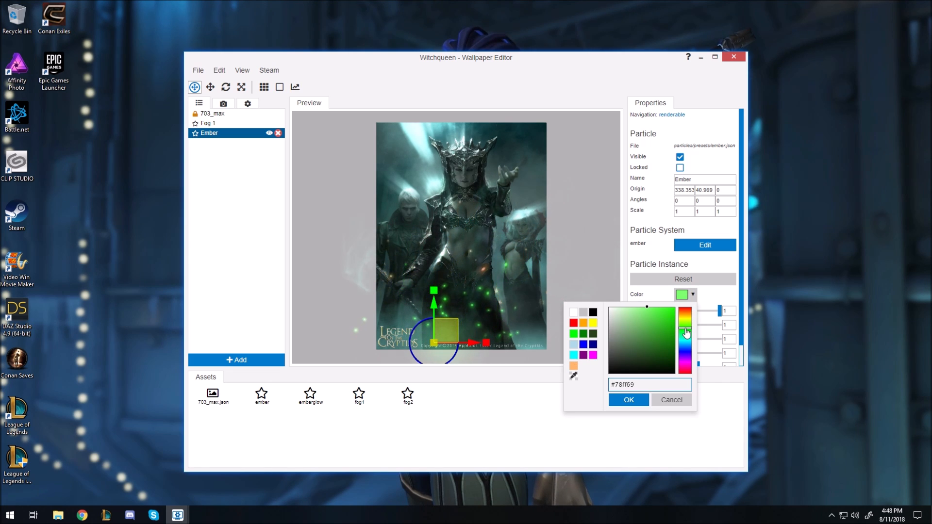
click(686, 336)
click(640, 315)
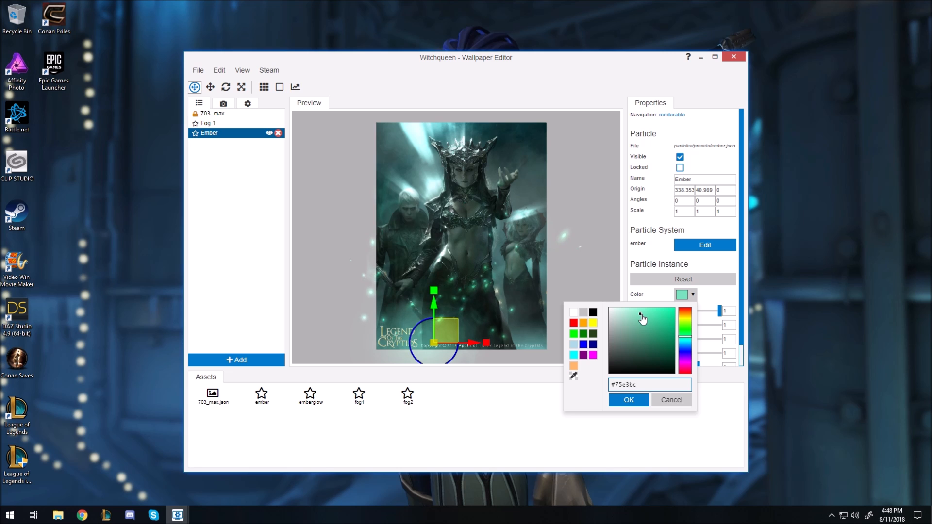
click(628, 401)
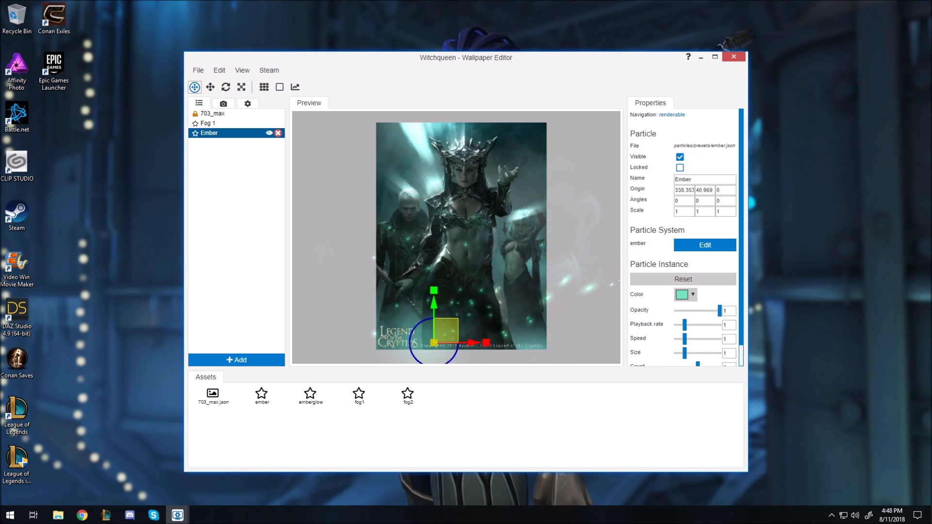
text(.2)
key(ctrl+s)
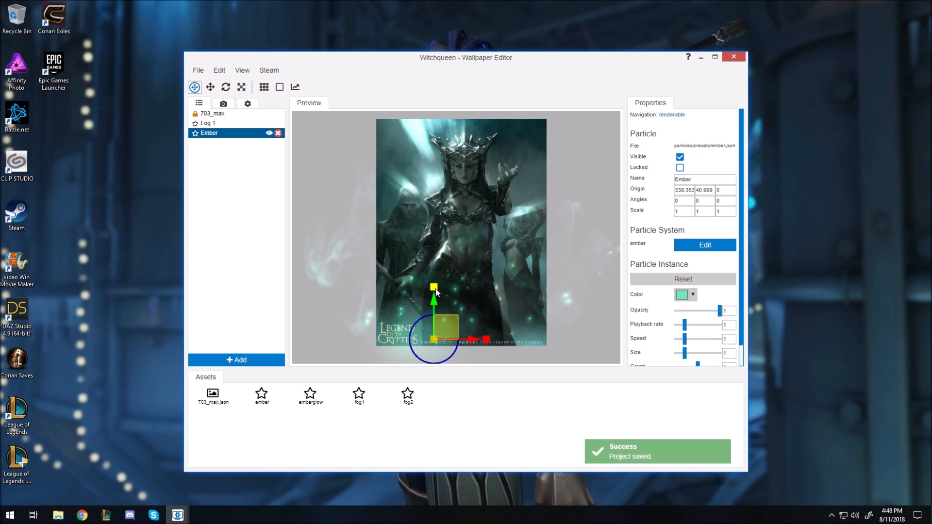
Stretch the Ember particles to a scale of 1.286 by 1.886 and lower their opacity to 0.52
drag(436, 289, 438, 273)
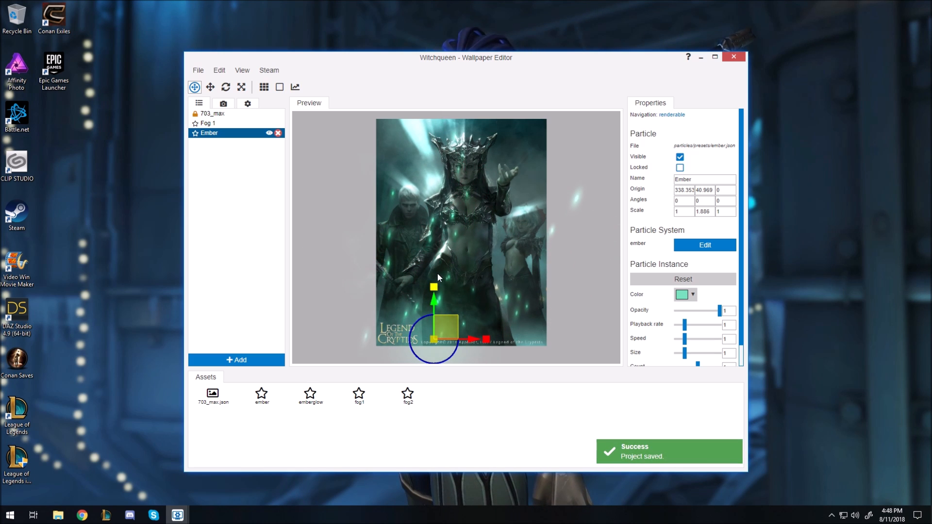
drag(487, 339, 493, 342)
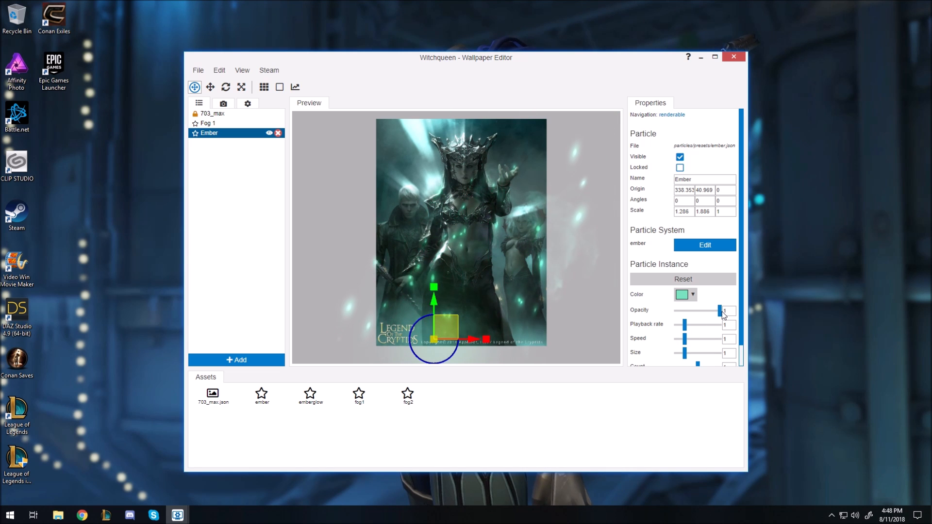
drag(722, 311, 700, 316)
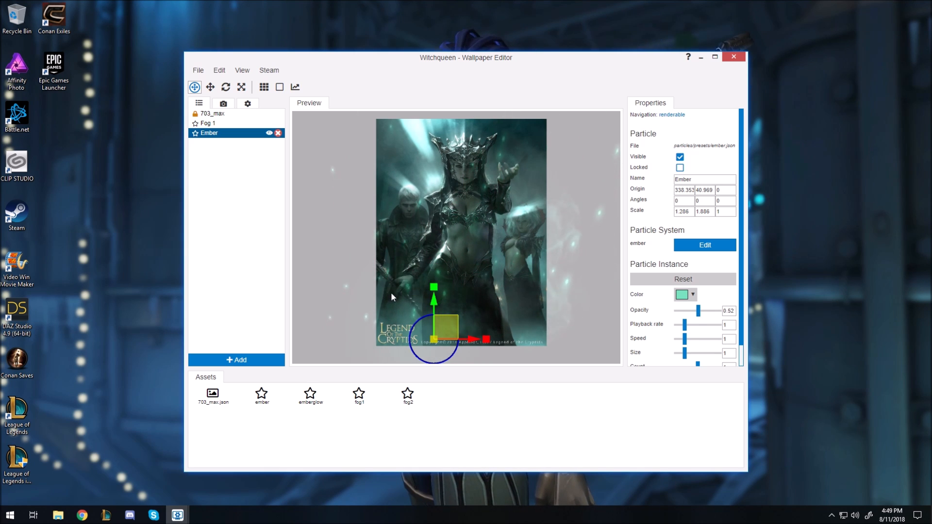
Select the 703_max image layer and save the project
click(220, 115)
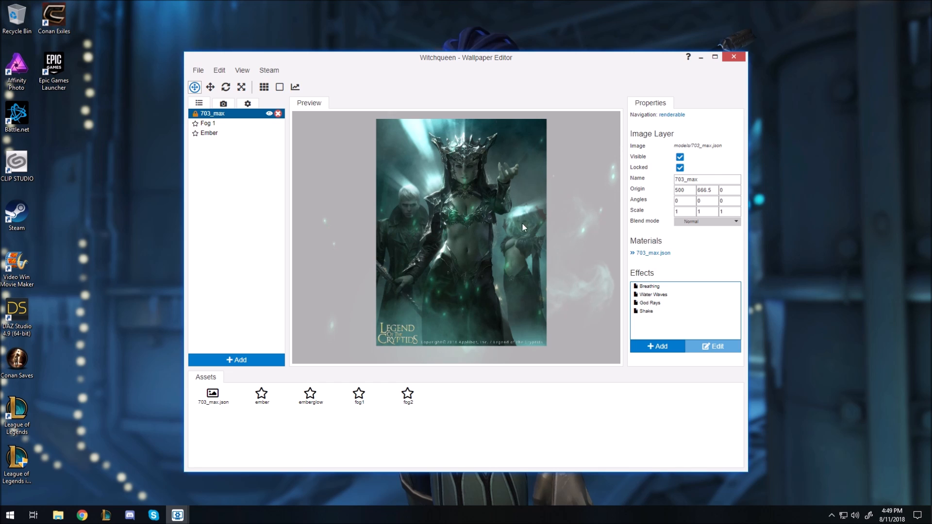
scroll(584, 228, up, 1)
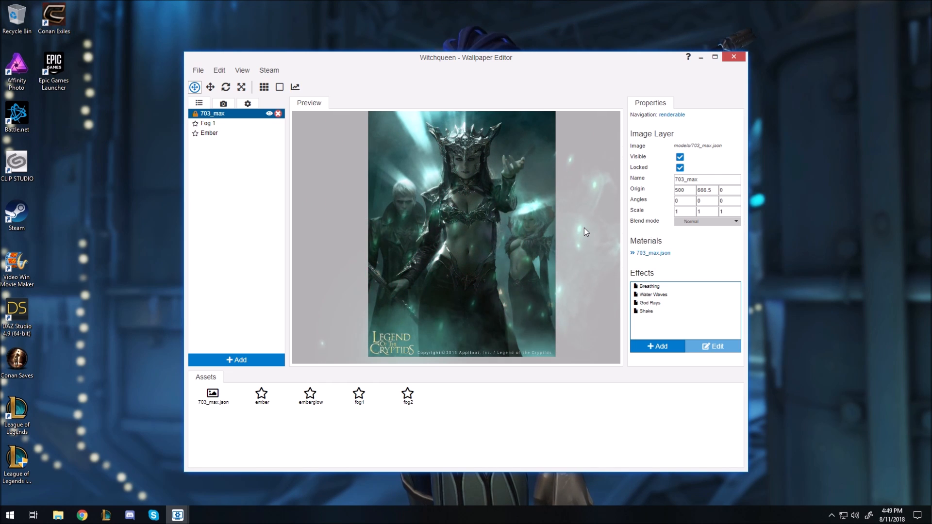
key(ctrl+s)
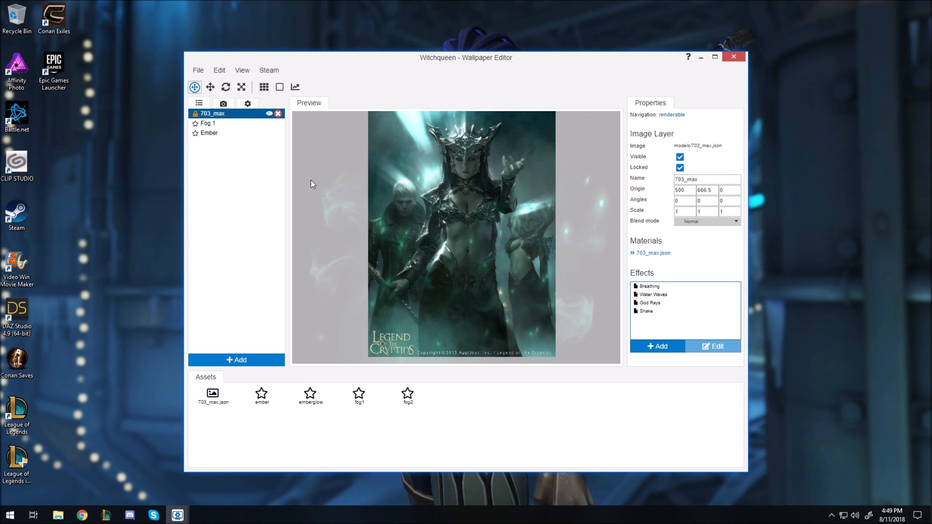
Prepare the Witchqueen wallpaper for publishing to the Steam Workshop and set its genre to CGI
click(273, 71)
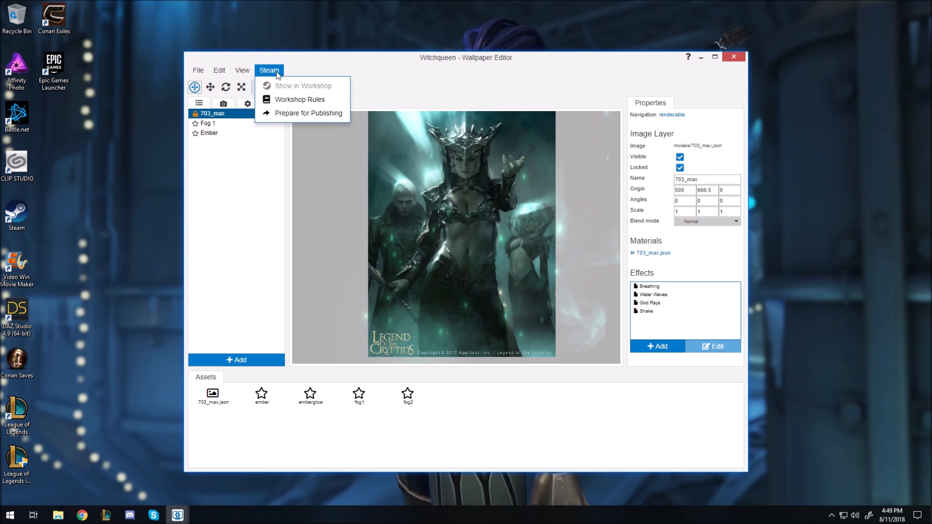
click(299, 113)
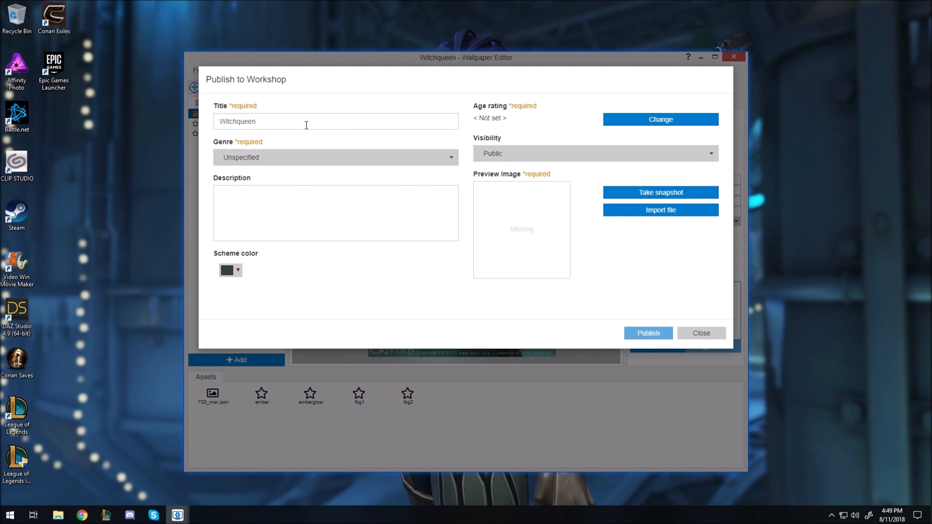
click(370, 162)
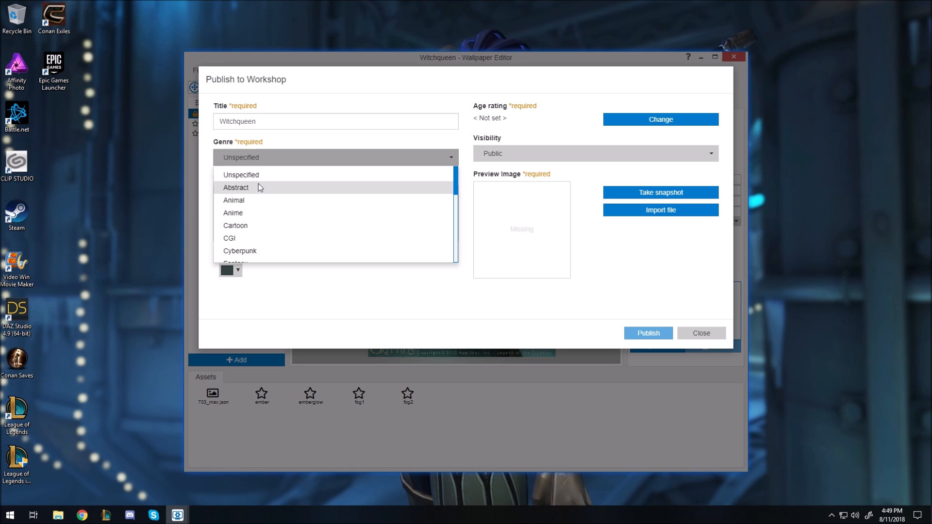
scroll(252, 185, down, 2)
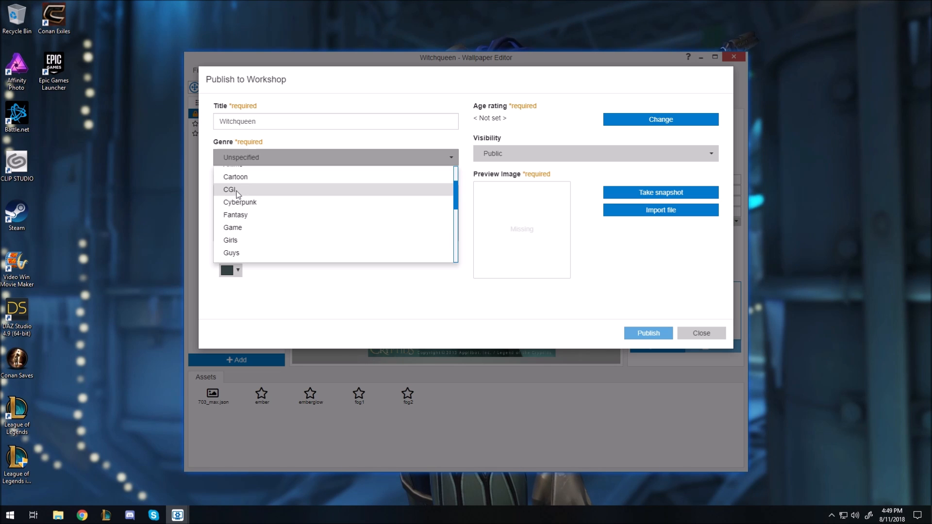
click(238, 190)
Enter the Workshop description "Legend of the Cryptids picture animated."
click(271, 195)
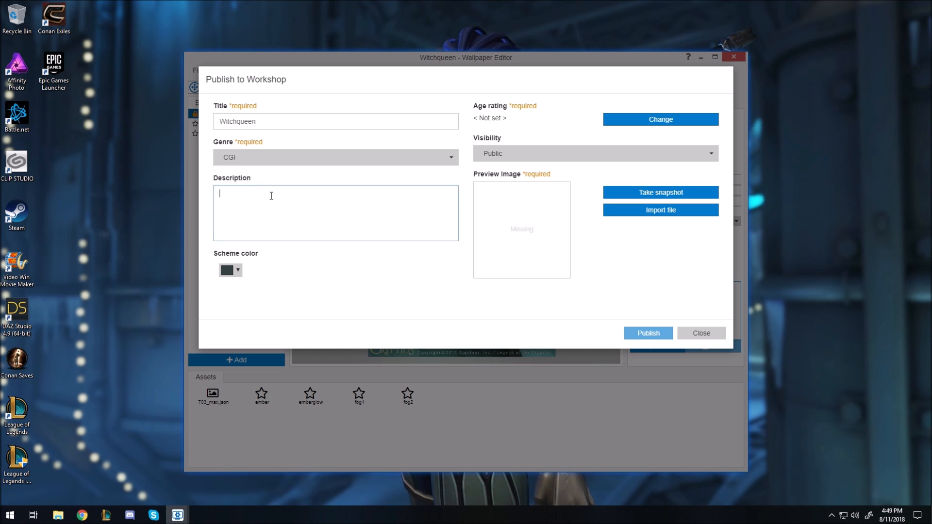
text(Legend of teh Cryptids)
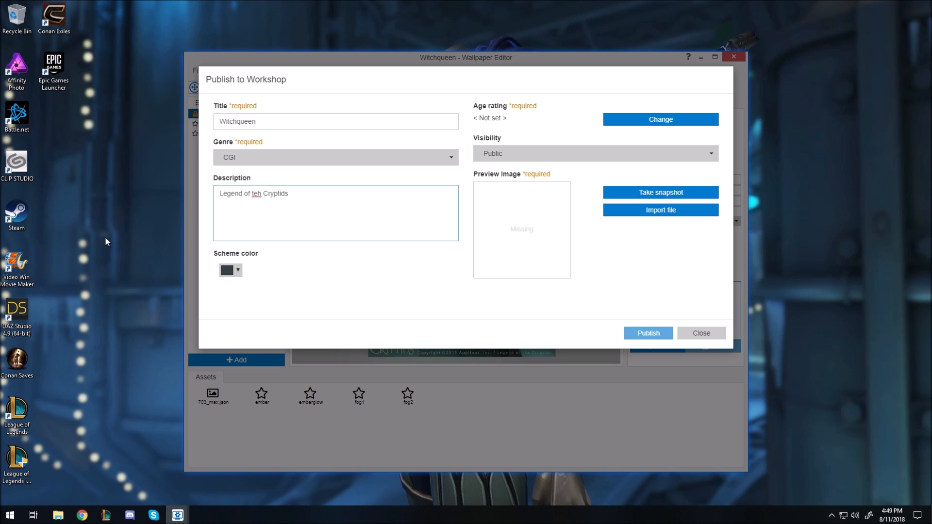
key(BackSpace)
key(BackSpace)
text(he)
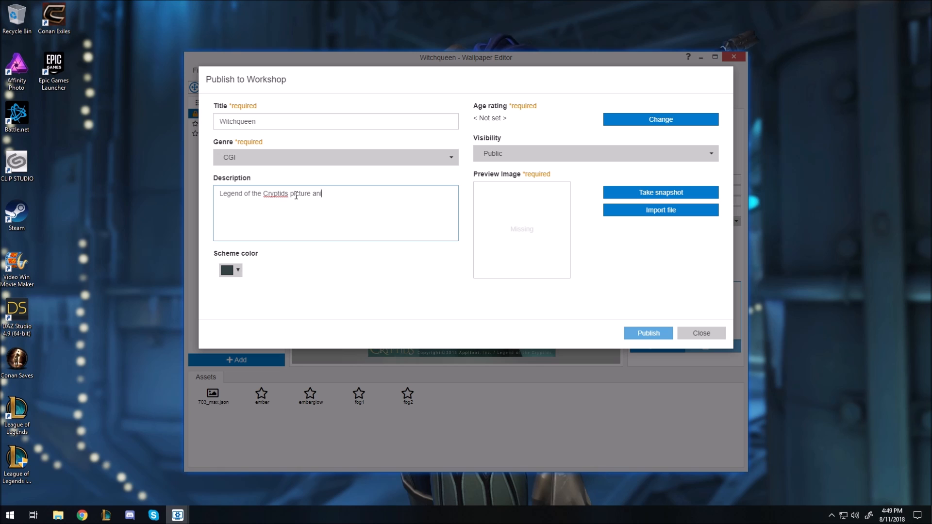
text(ed.)
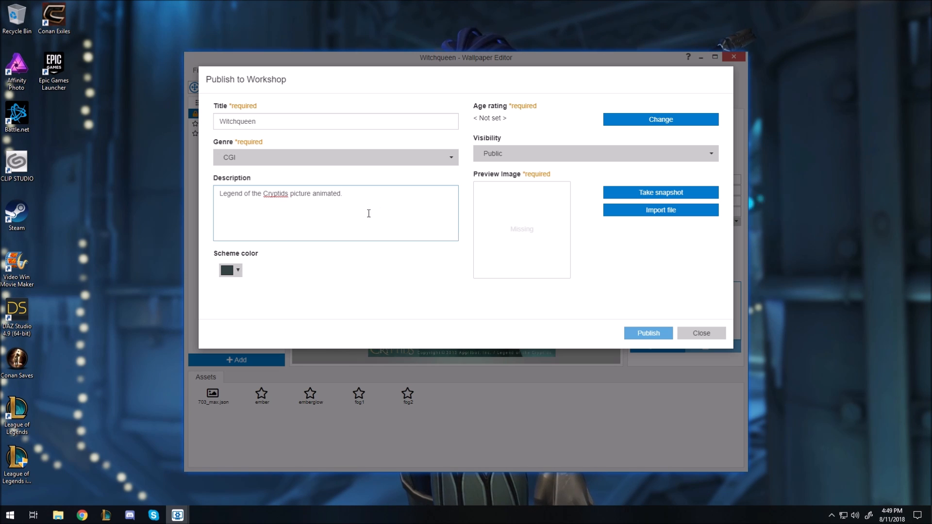
Set the wallpaper's scheme color to the dark teal #0a6565
click(238, 272)
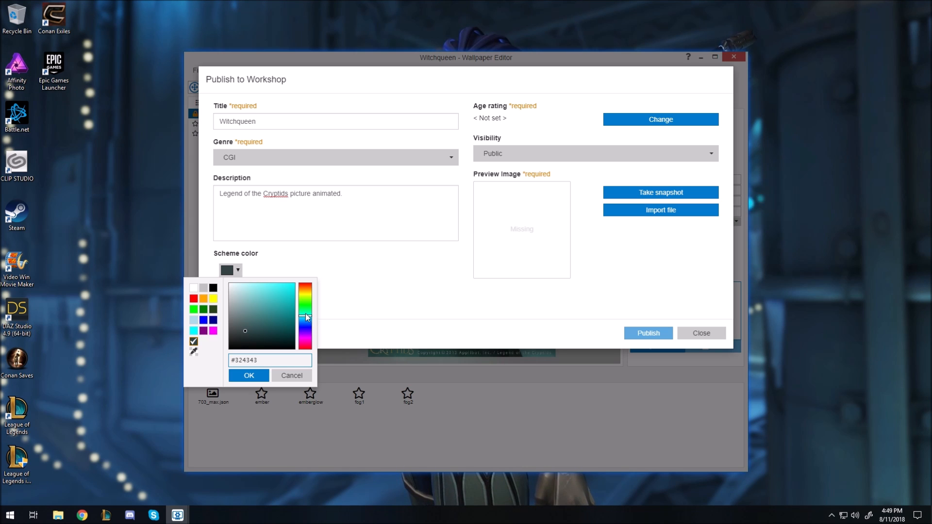
drag(277, 322, 288, 323)
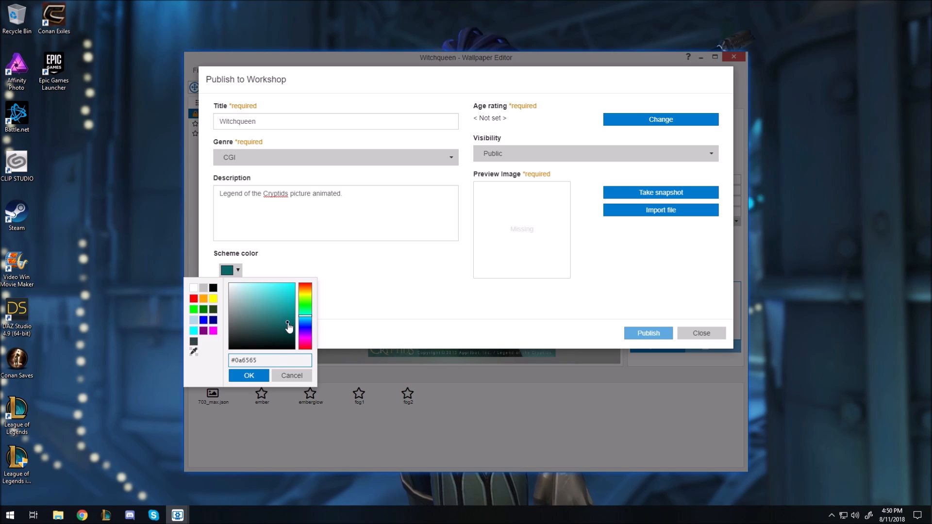
click(249, 377)
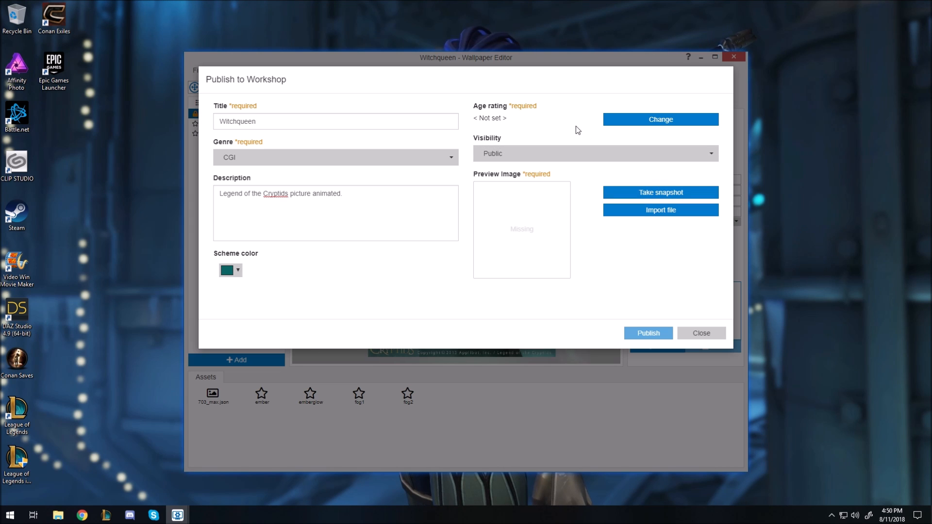
Set the age rating to Everyone and keep the visibility set to Public
click(649, 121)
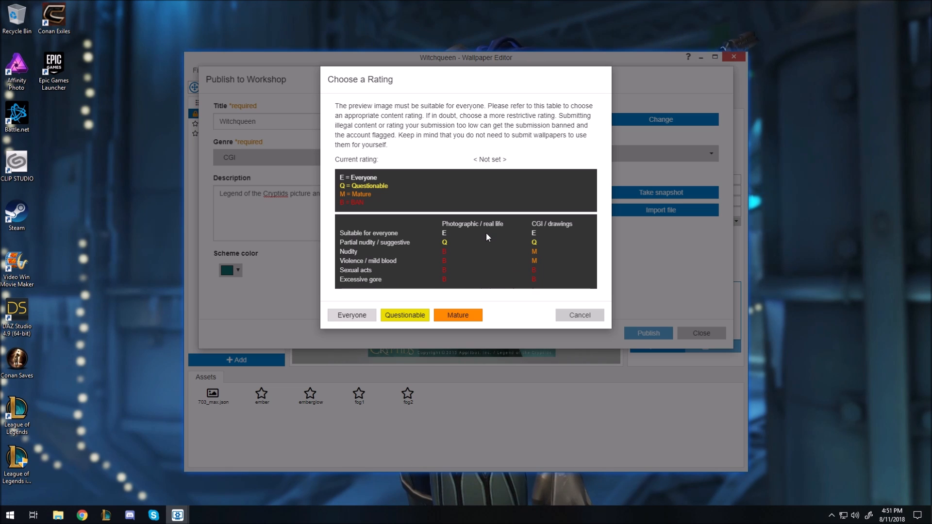
click(351, 316)
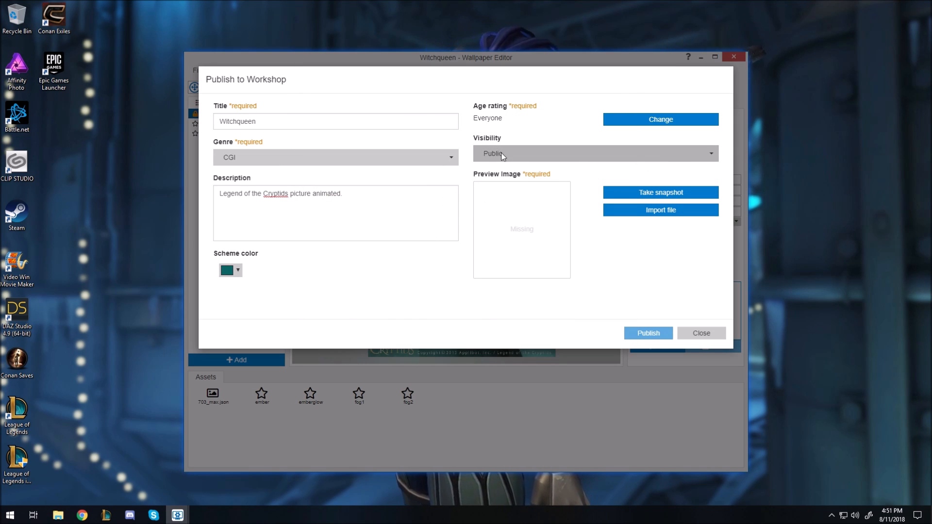
click(576, 153)
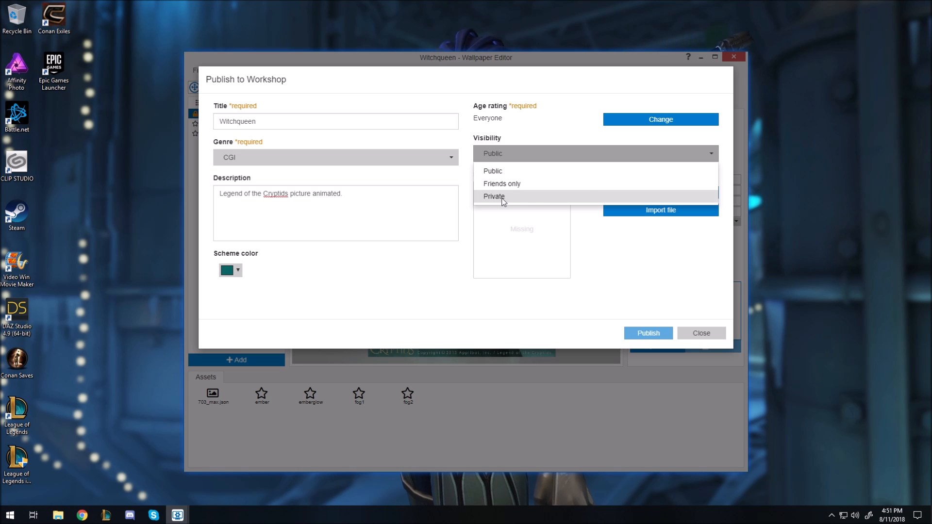
click(713, 154)
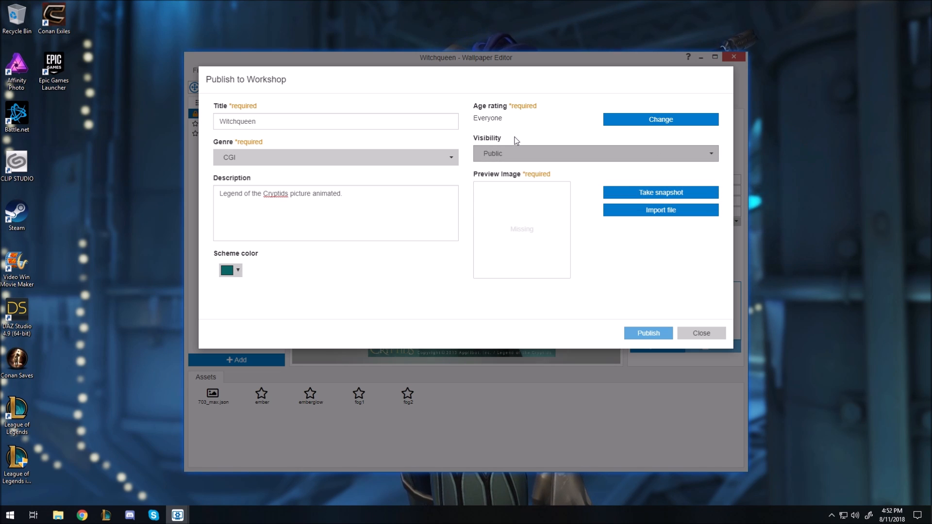
Take a snapshot framing the white-haired woman's head and shoulders as the preview image
click(660, 193)
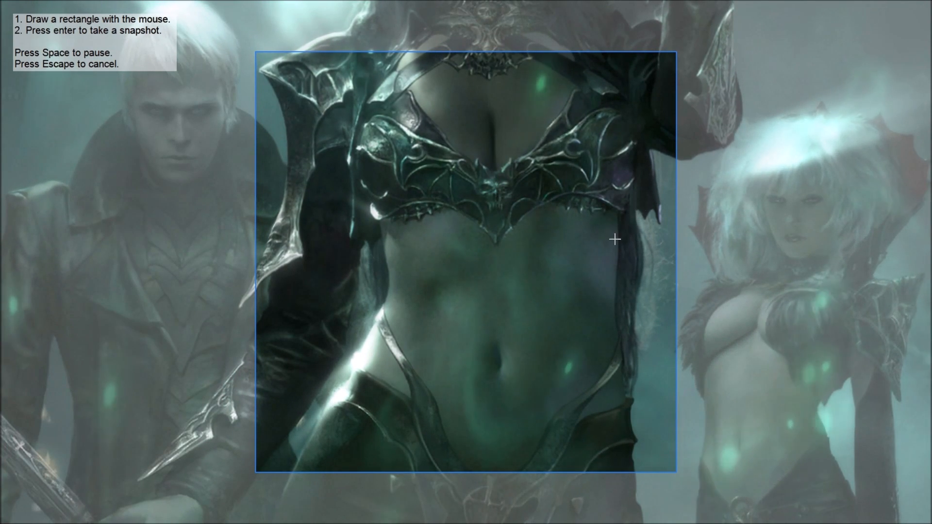
drag(694, 93, 931, 333)
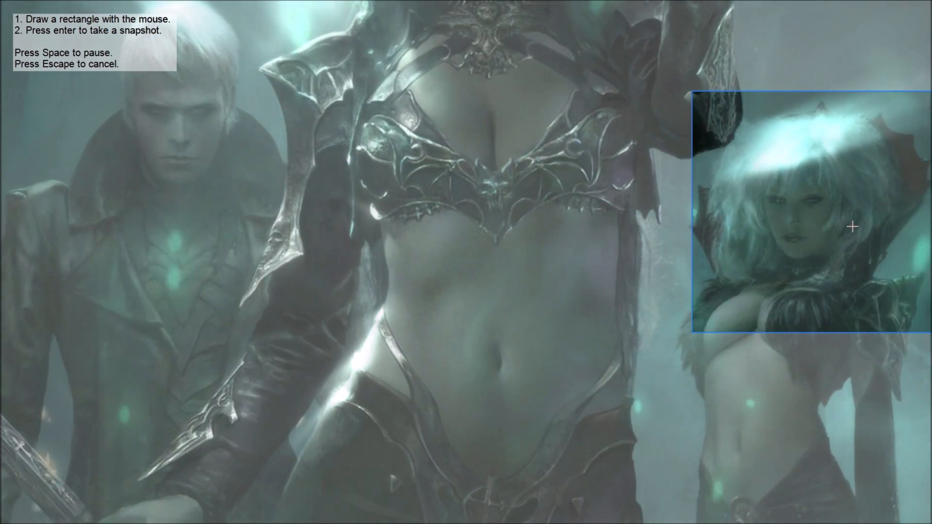
drag(649, 84, 931, 369)
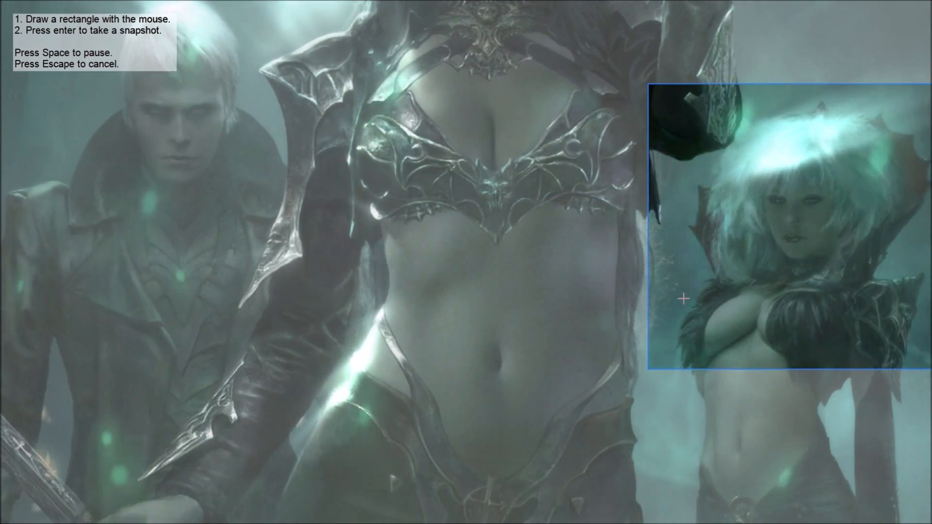
key(Return)
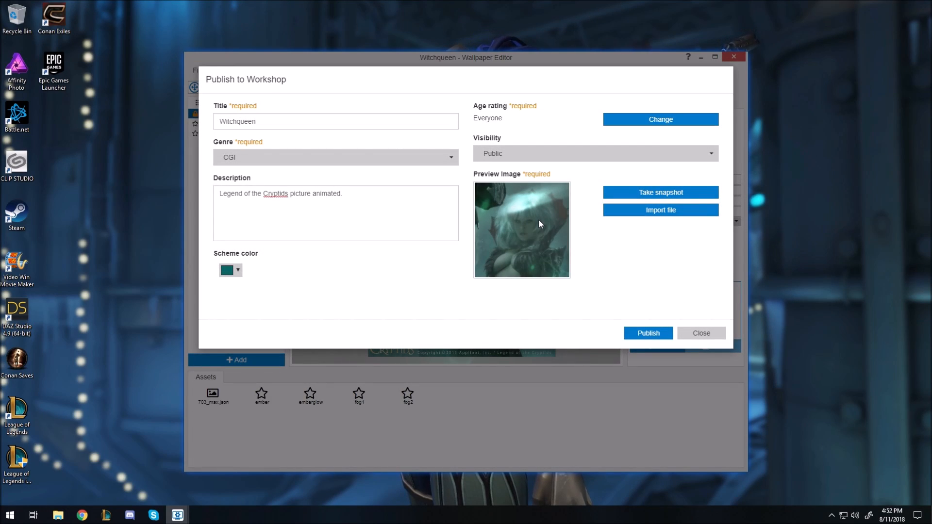
Publish the wallpaper, look over its Steam Workshop page, and return to the wallpaper editor
click(648, 335)
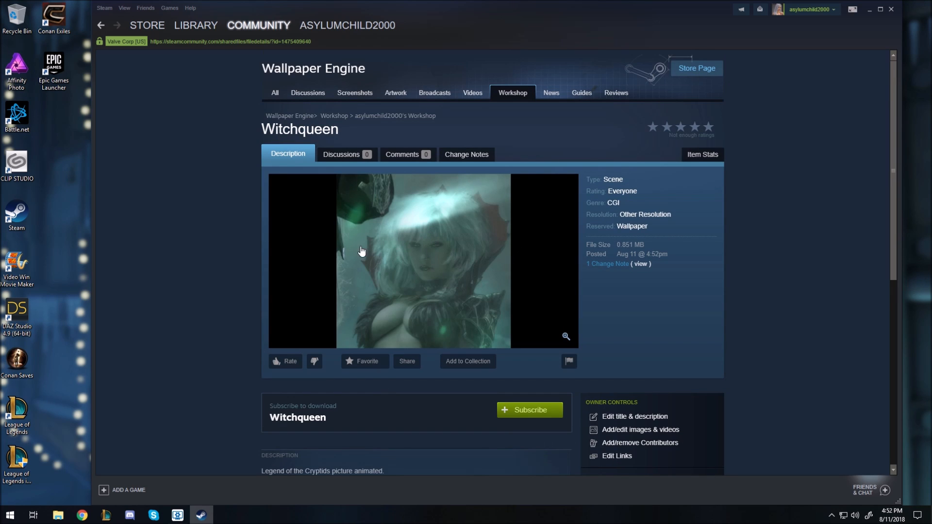
scroll(541, 263, down, 3)
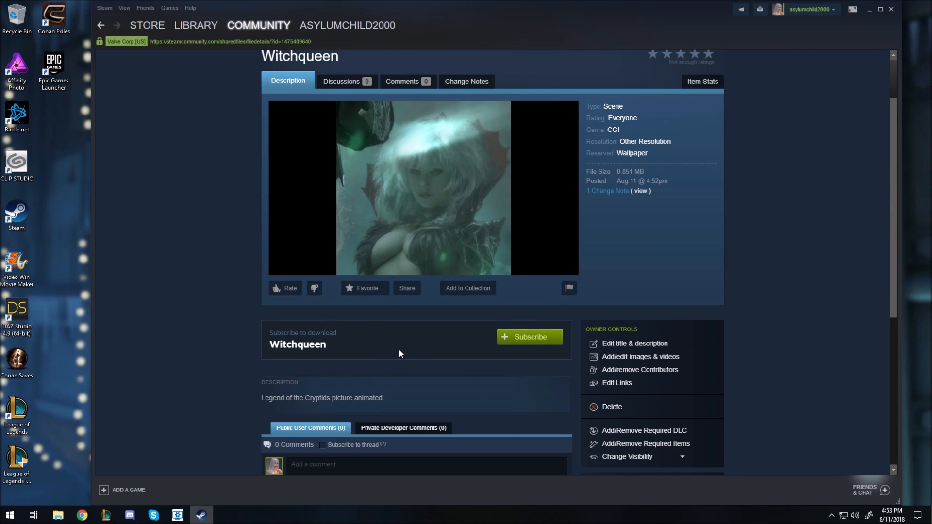
scroll(400, 353, down, 1)
scroll(486, 340, down, 3)
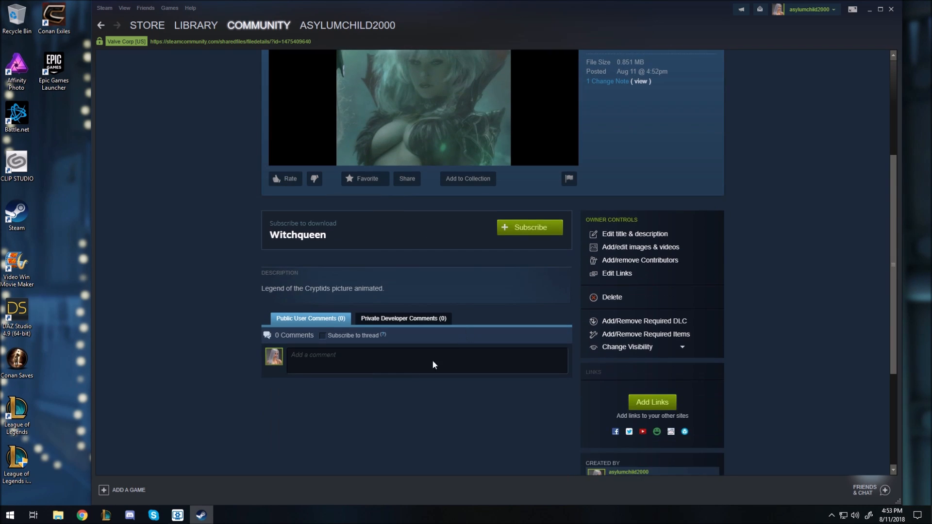
scroll(510, 299, up, 6)
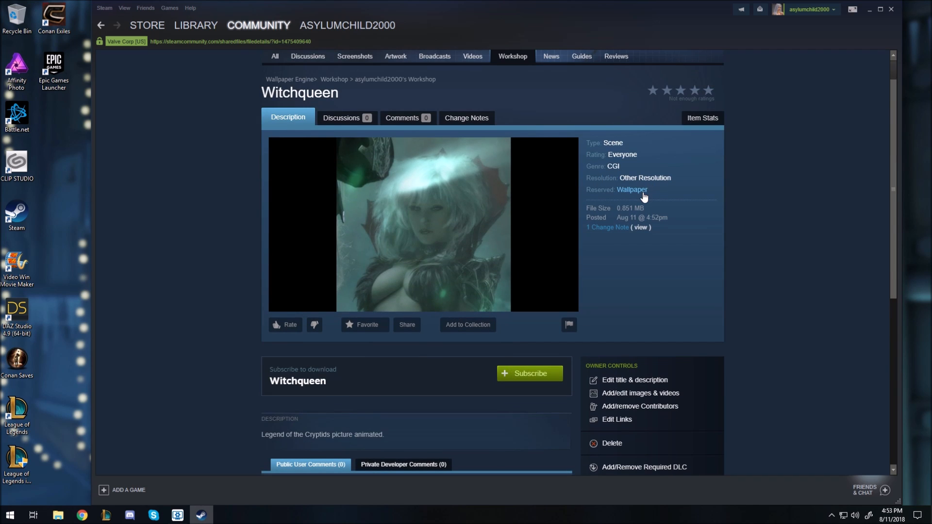
mouse_move(196, 25)
click(891, 10)
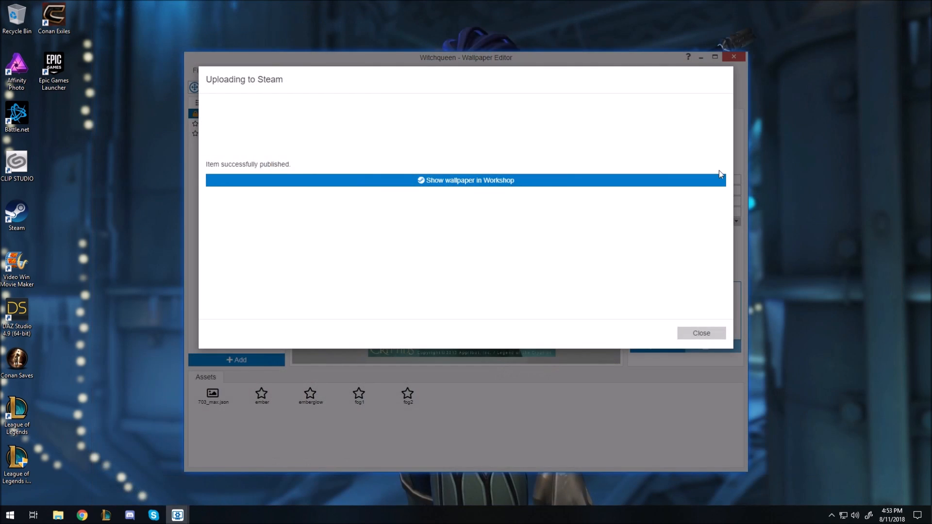
click(701, 333)
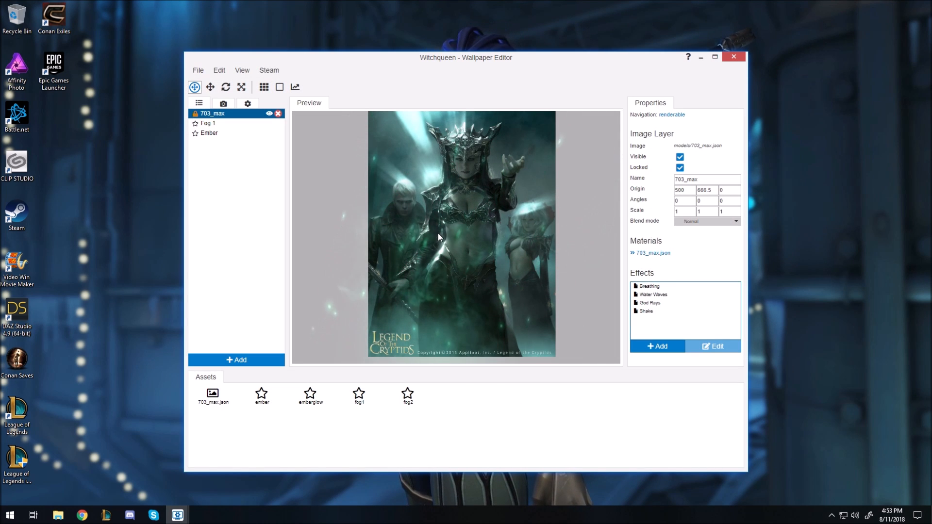
Apply the Witchqueen wallpaper to the desktop and set its alignment to Center
click(200, 71)
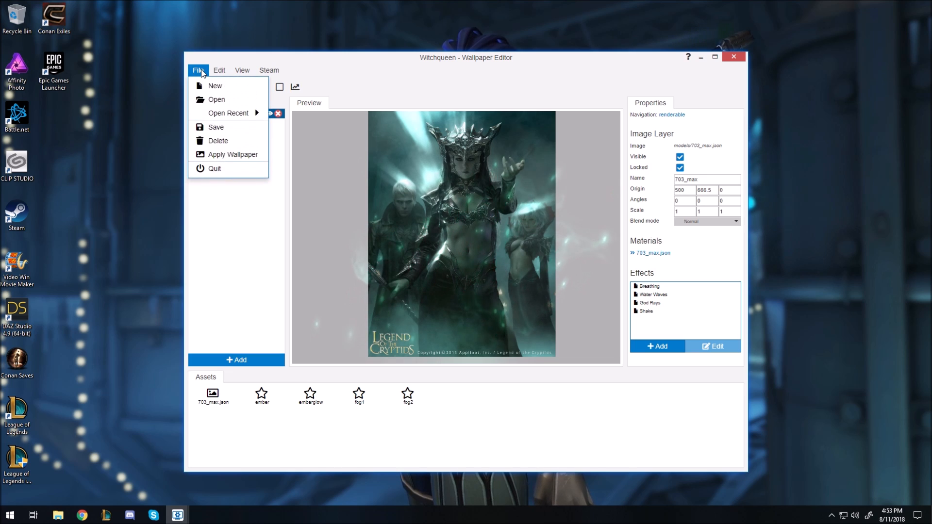
click(229, 154)
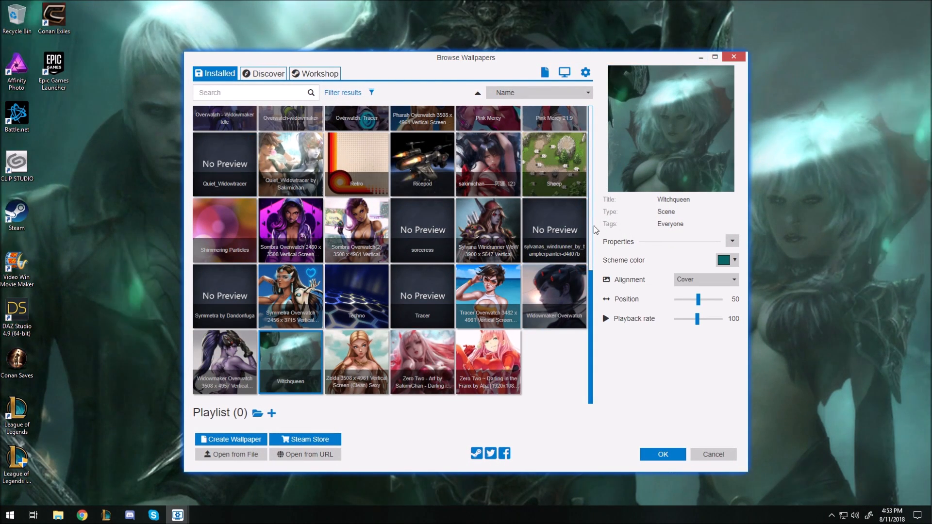
click(713, 283)
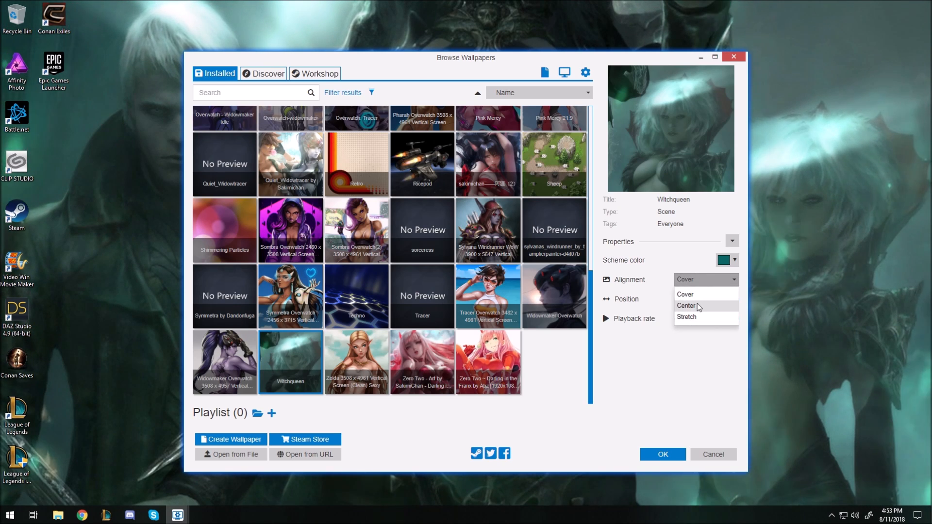
click(697, 295)
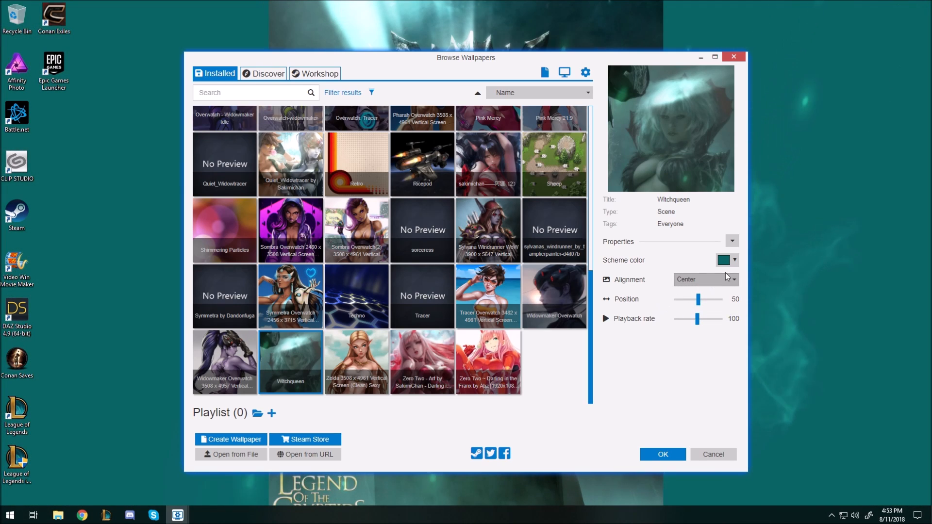
View the Witchqueen wallpaper on the clear desktop and close the wallpaper editor window
click(699, 57)
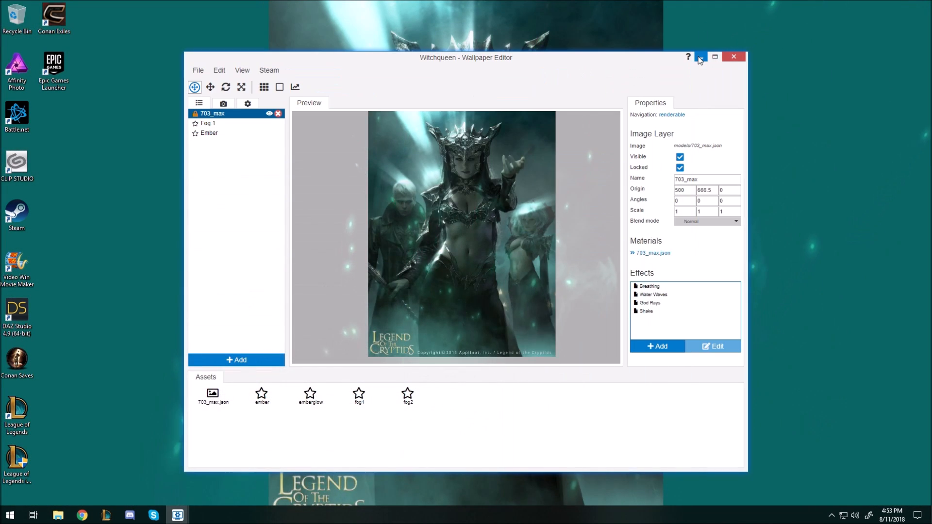
click(700, 58)
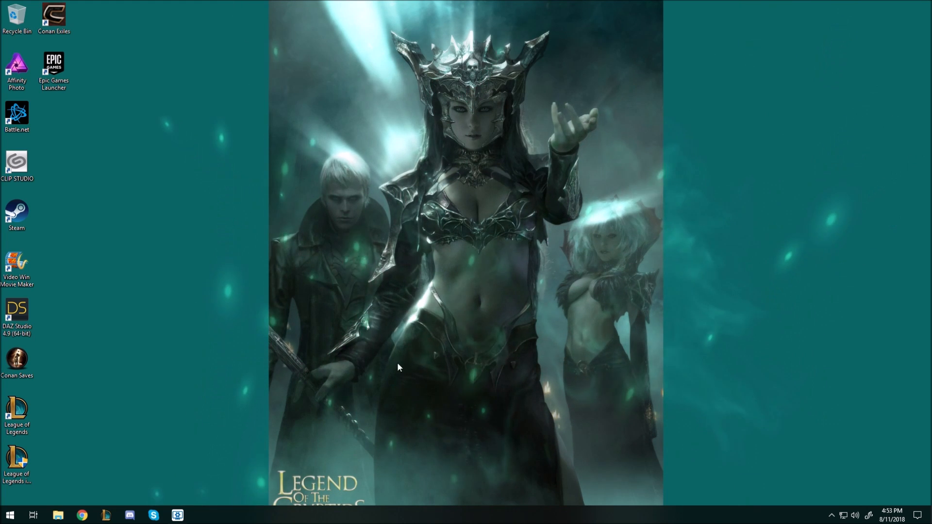
mouse_move(179, 519)
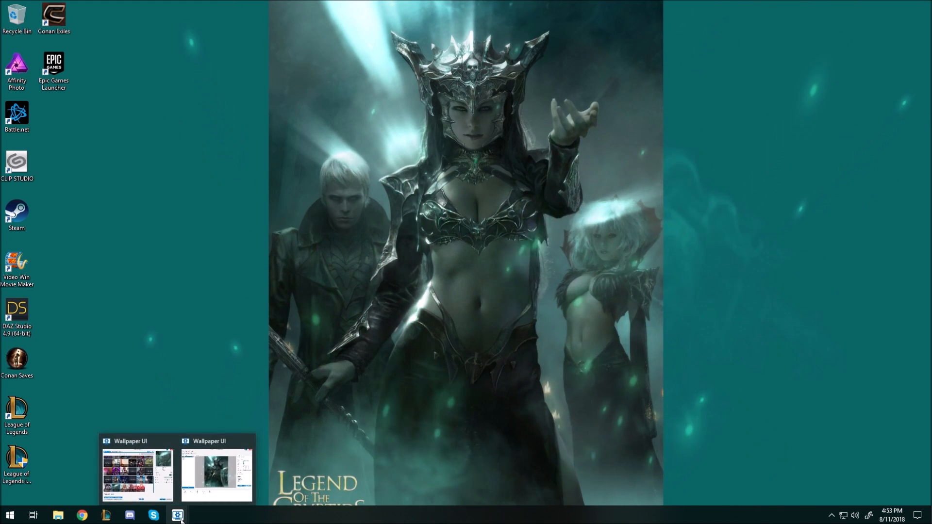
mouse_move(155, 443)
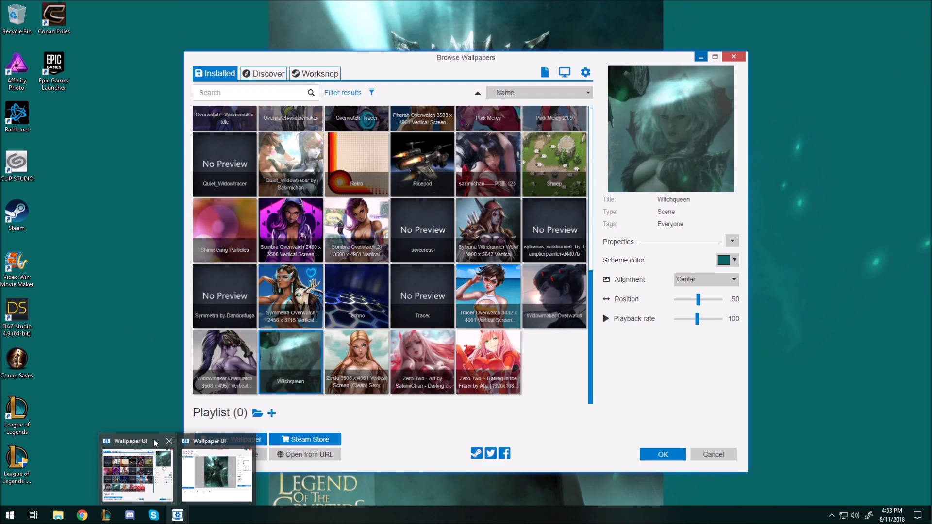
mouse_move(218, 443)
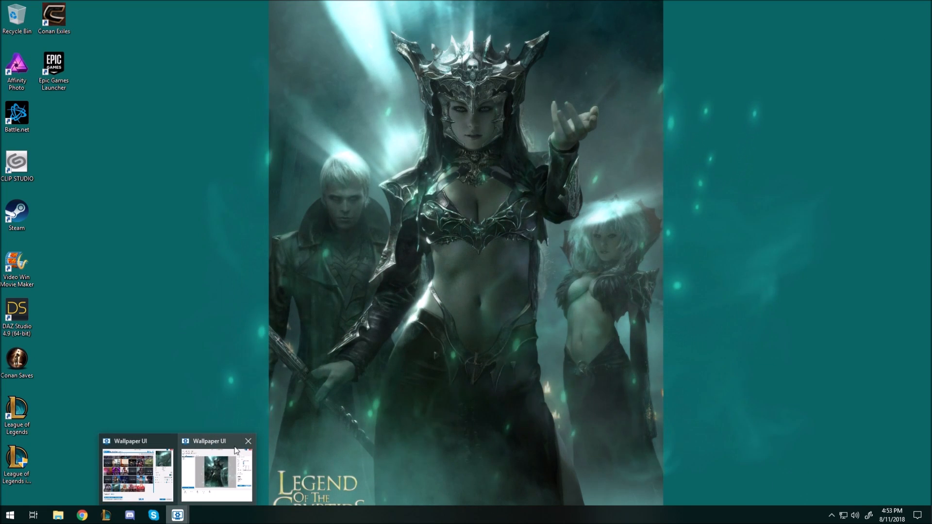
mouse_move(248, 441)
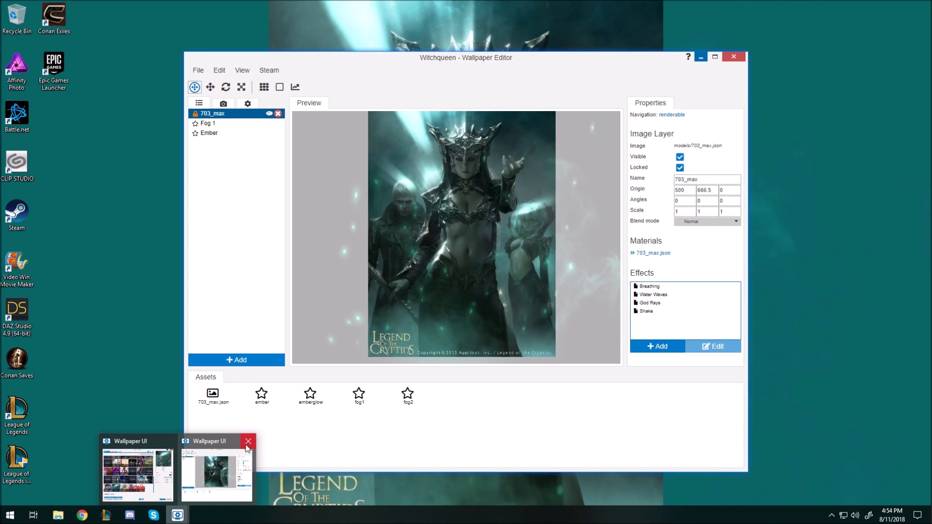
click(248, 442)
Apply the installed wallpaper "Quiet_Widowtracer by Sakimichan" and view it on the clear desktop
click(179, 466)
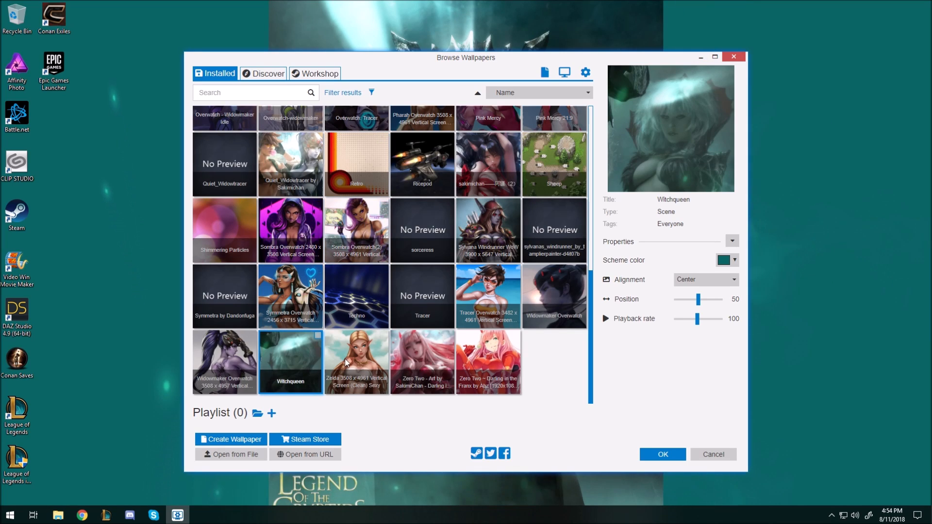
scroll(387, 330, up, 3)
scroll(387, 330, up, 2)
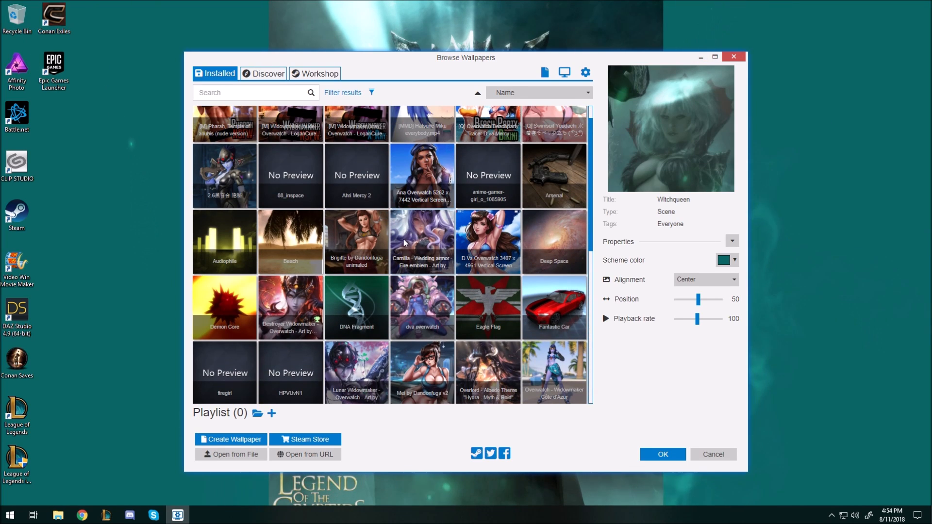
scroll(409, 199, up, 1)
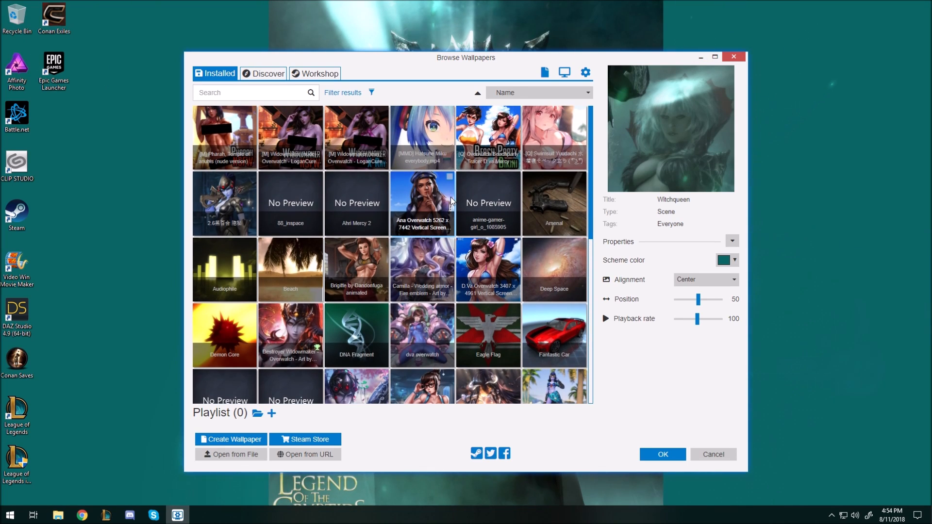
scroll(451, 196, down, 3)
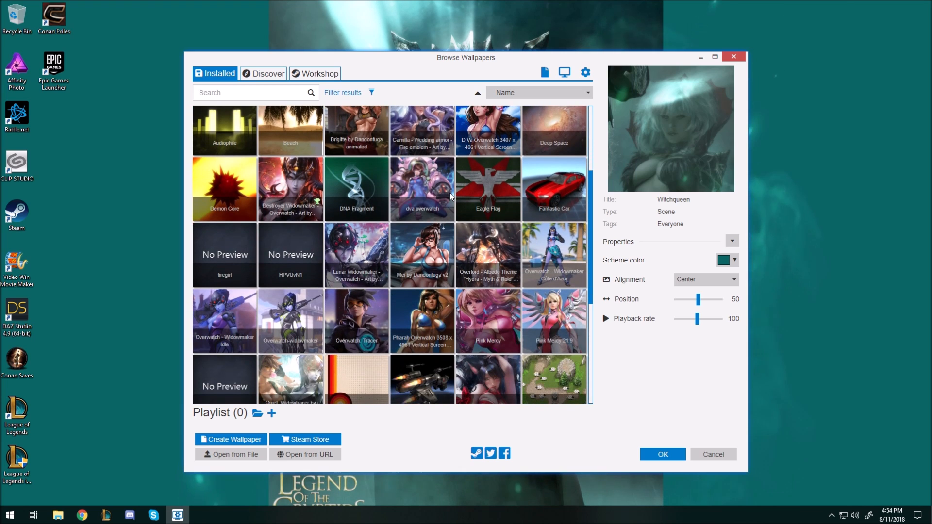
click(290, 290)
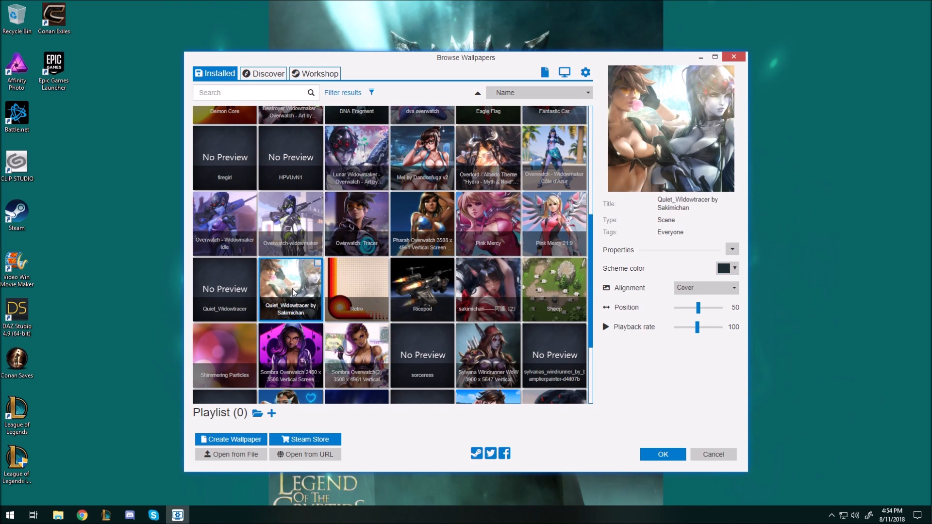
click(701, 57)
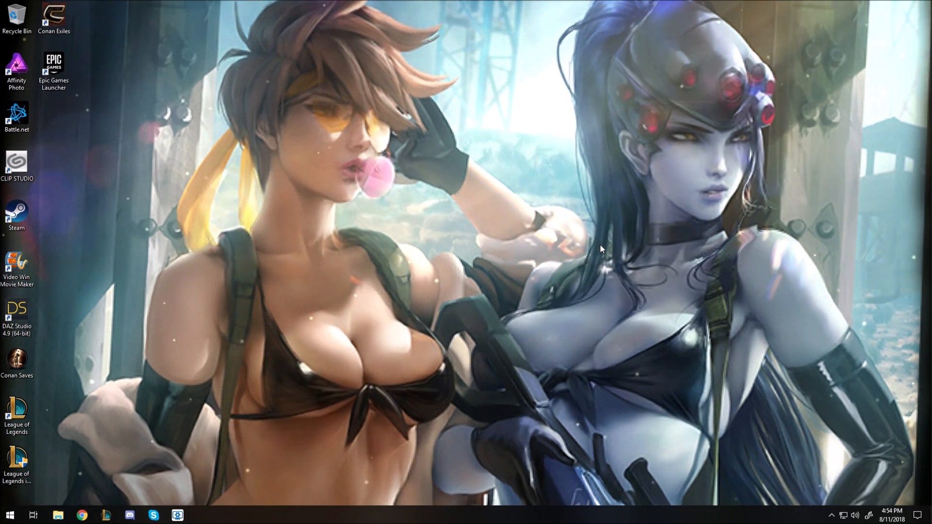
Look through the installed wallpapers from end to end and close the wallpaper browser
click(187, 516)
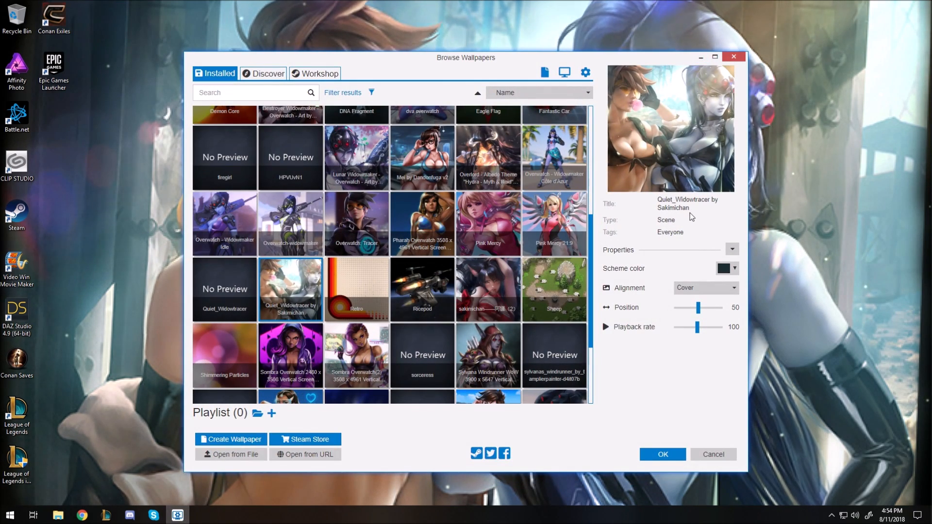
click(701, 57)
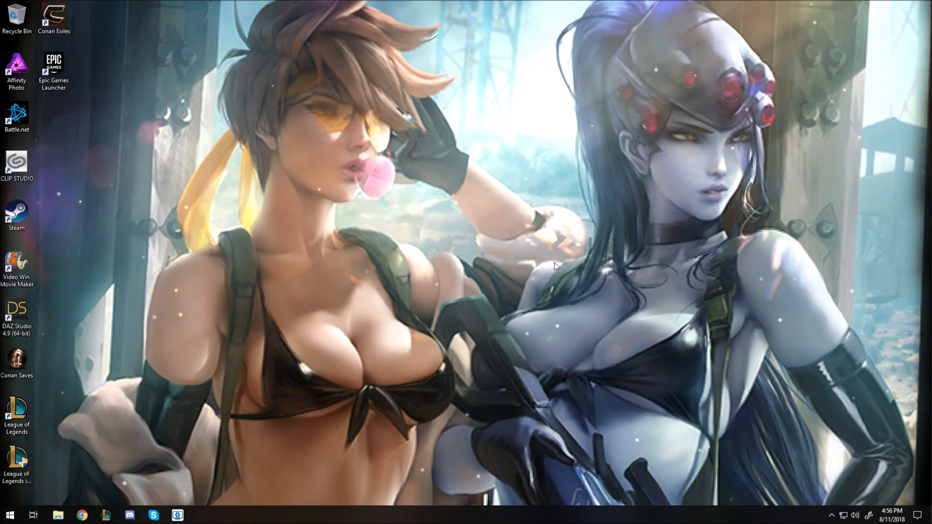
click(178, 517)
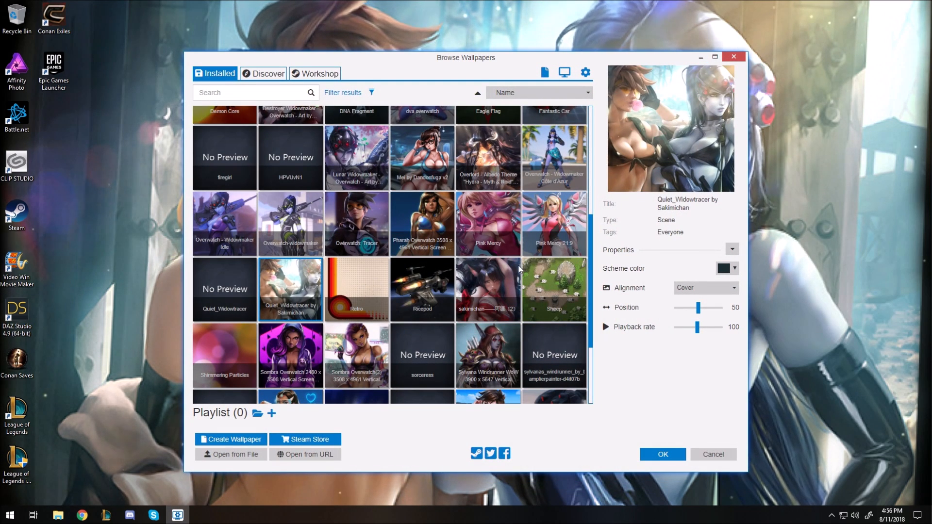
scroll(515, 272, down, 3)
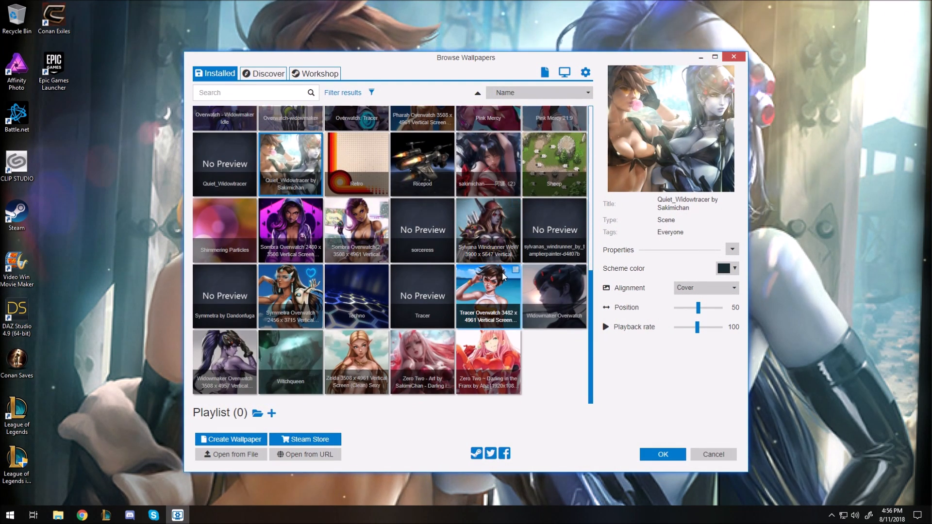
scroll(489, 291, up, 10)
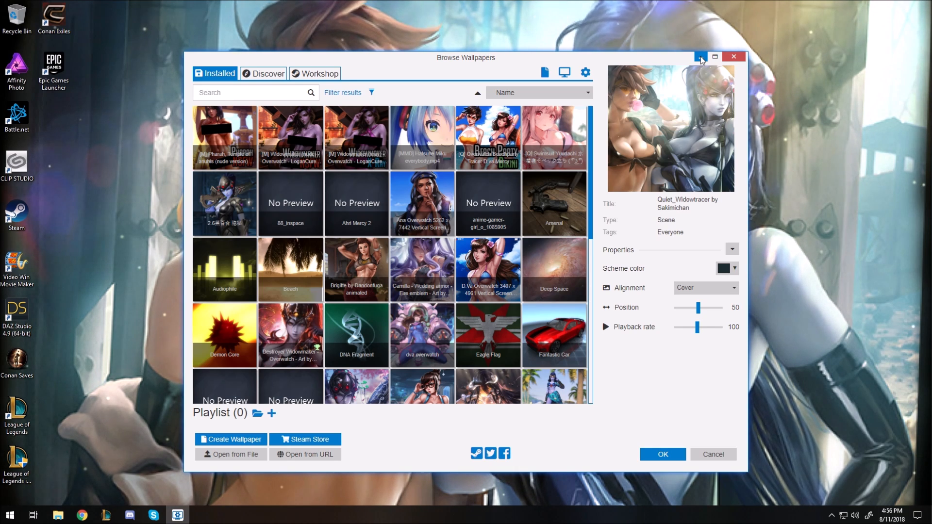
click(730, 57)
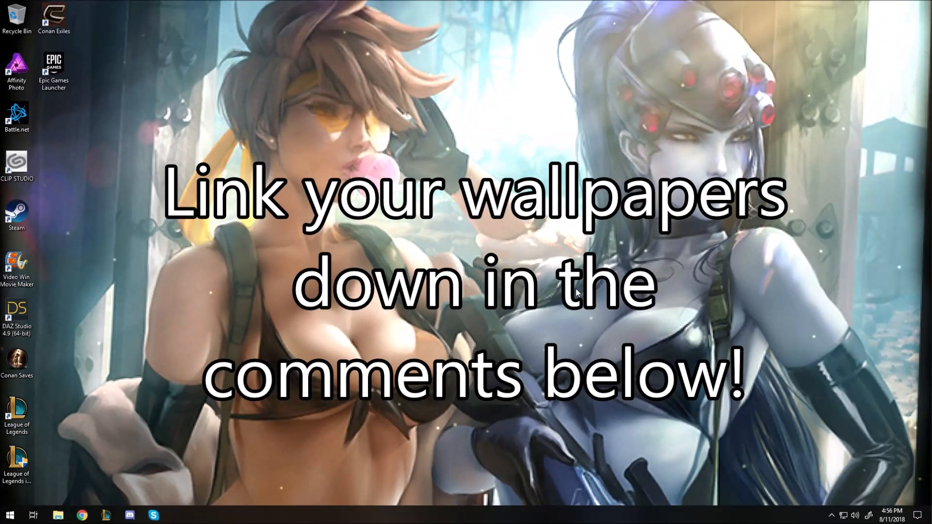